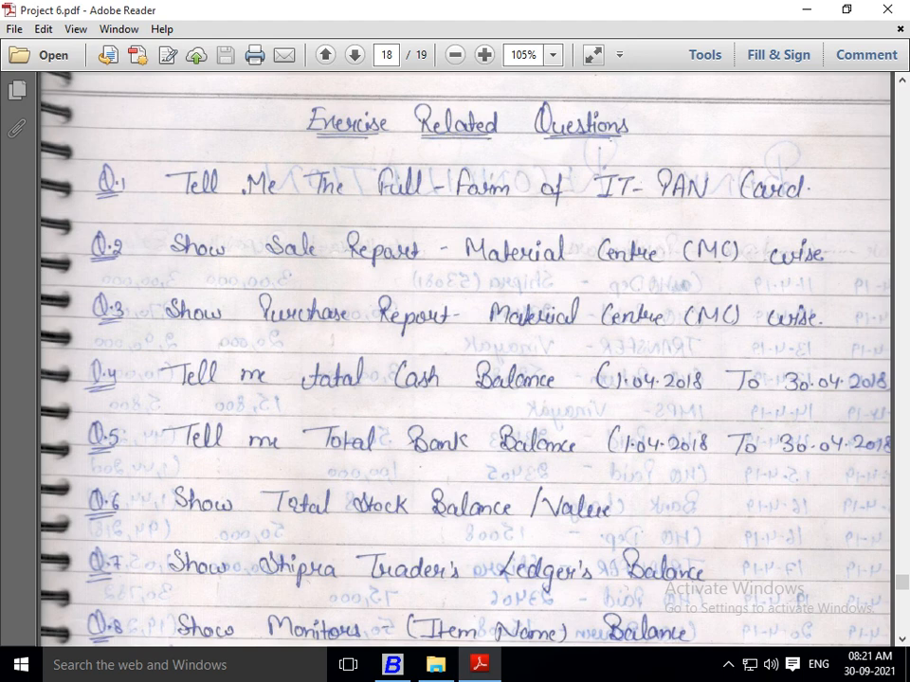
# Step: Check the exercise questions in Project 6.pdf, switch to Busy, search for "DI" and open the company DIGITAL ELECTRONIC CO. (COMP0007)
pyautogui.scroll(-1, 464, 360)
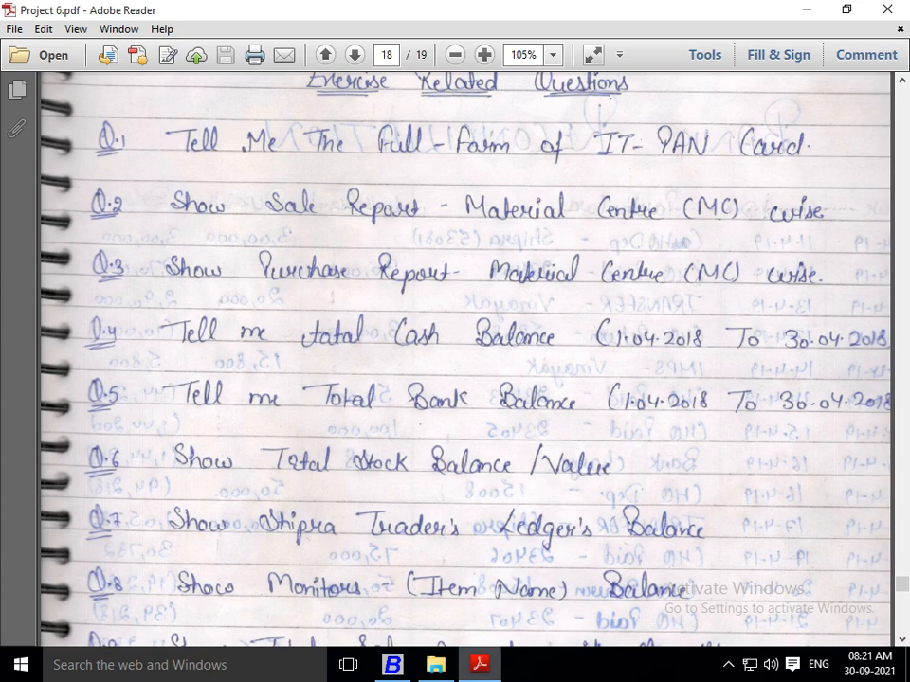
pyautogui.click(392, 664)
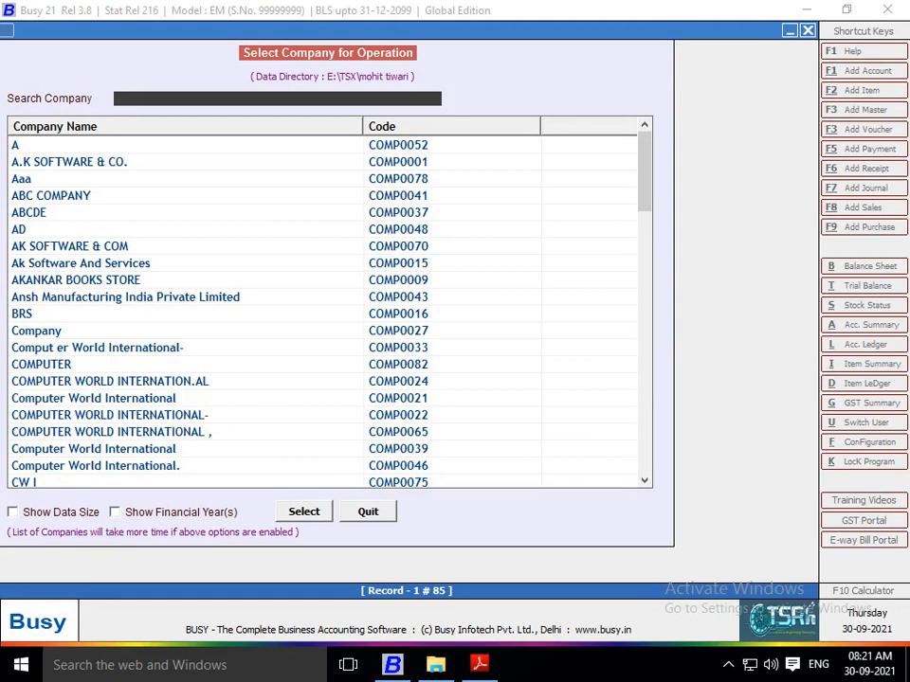
pyautogui.write('DI')
pyautogui.press('Down')
pyautogui.press('Down')
pyautogui.press('Down')
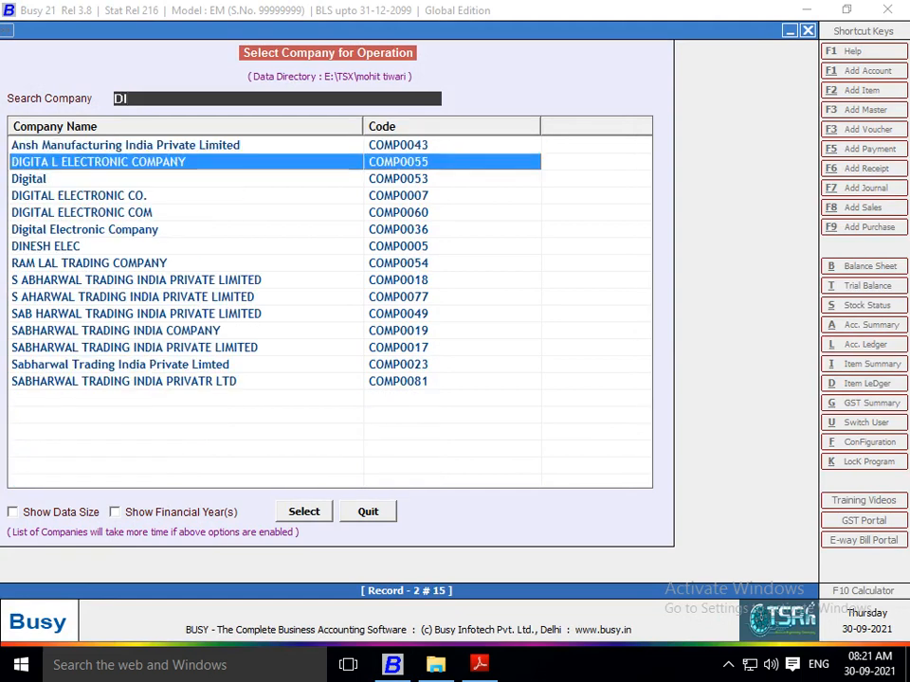
pyautogui.press('Return')
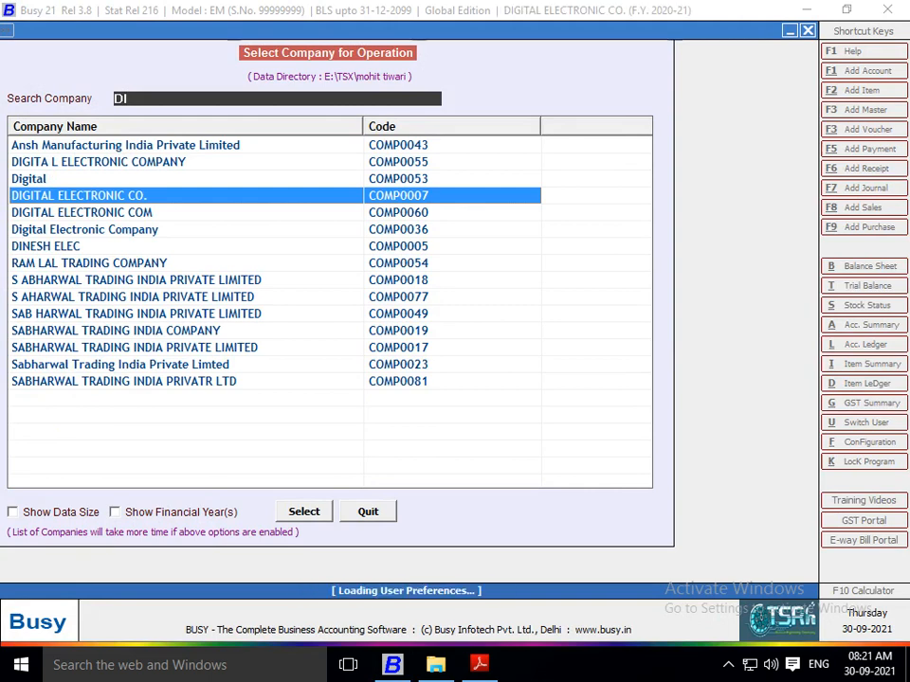
# Step: Open the list of sales vouchers with the output on screen
pyautogui.press('Right')
pyautogui.press('Right')
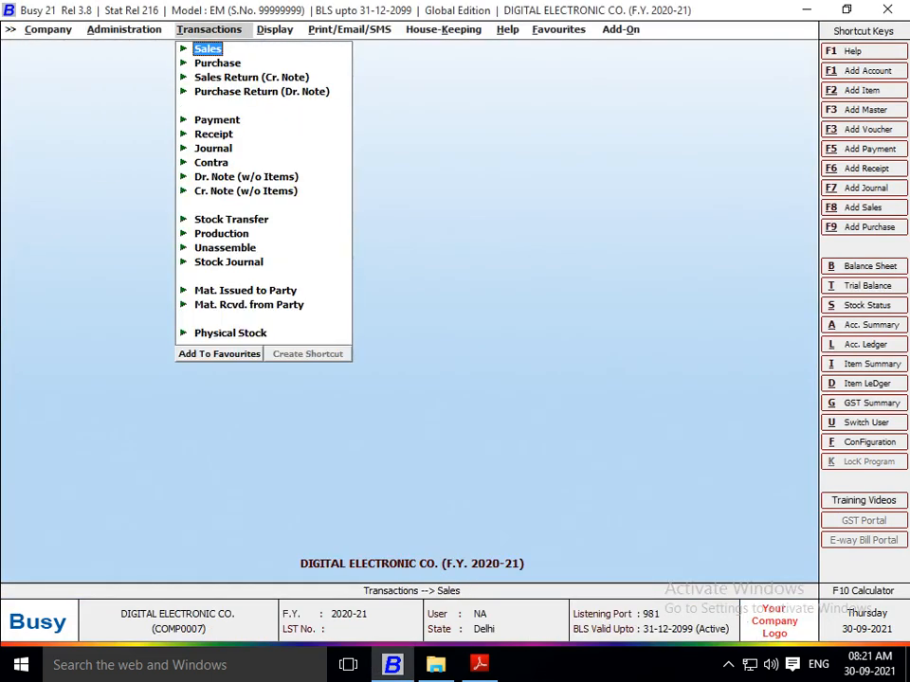
pyautogui.press('Return')
pyautogui.press('Down')
pyautogui.press('Down')
pyautogui.press('Return')
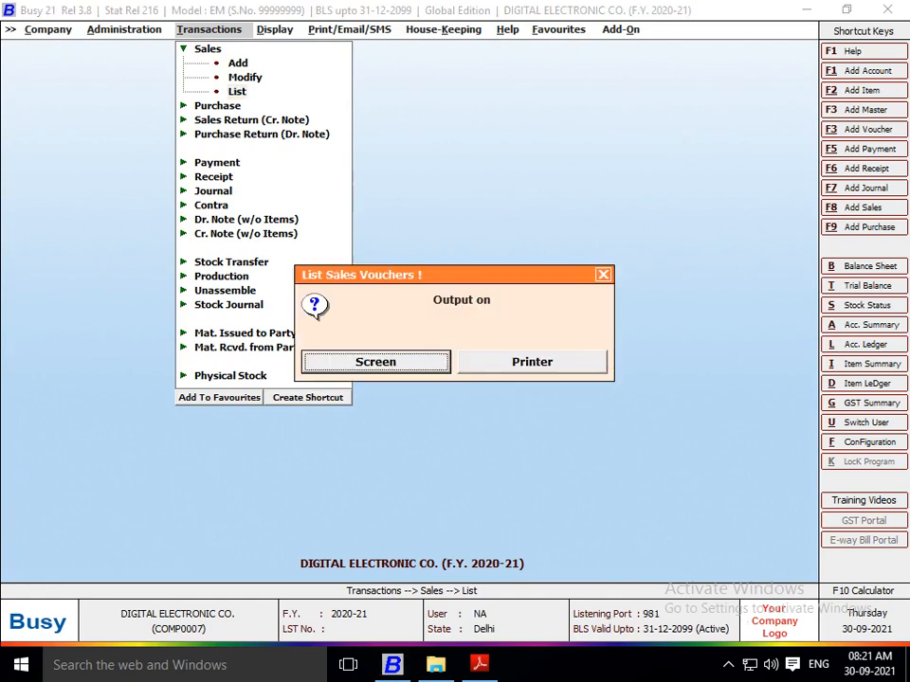
pyautogui.press('Return')
pyautogui.press('Return')
pyautogui.press('Return')
pyautogui.press('Return')
pyautogui.press('Return')
pyautogui.press('Return')
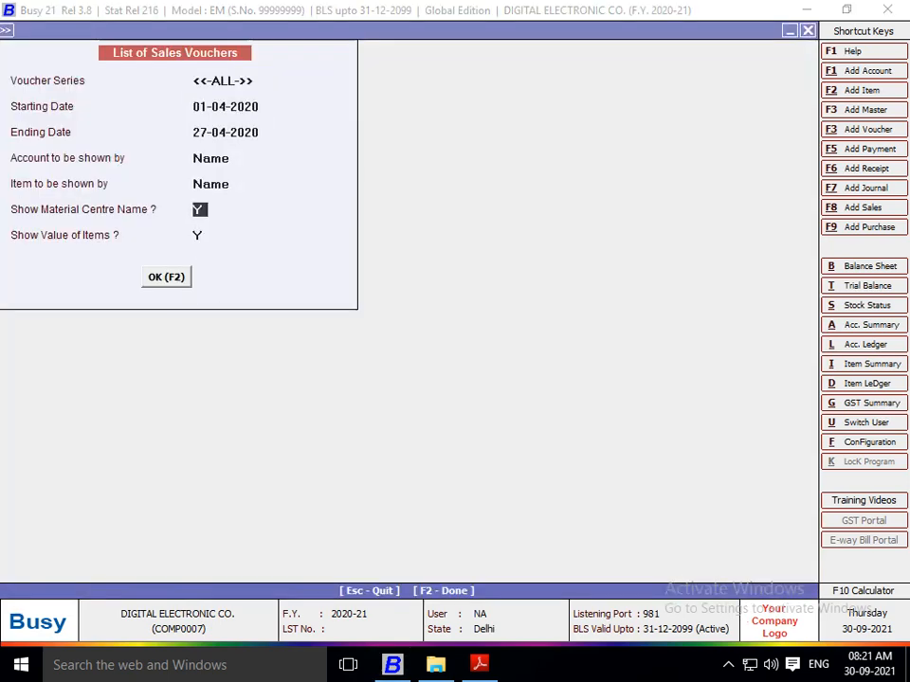
# Step: Generate the list of sales vouchers for all series from 01-04-2020 to 27-04-2020, showing material centre names and item values
pyautogui.write('n')
pyautogui.press('Return')
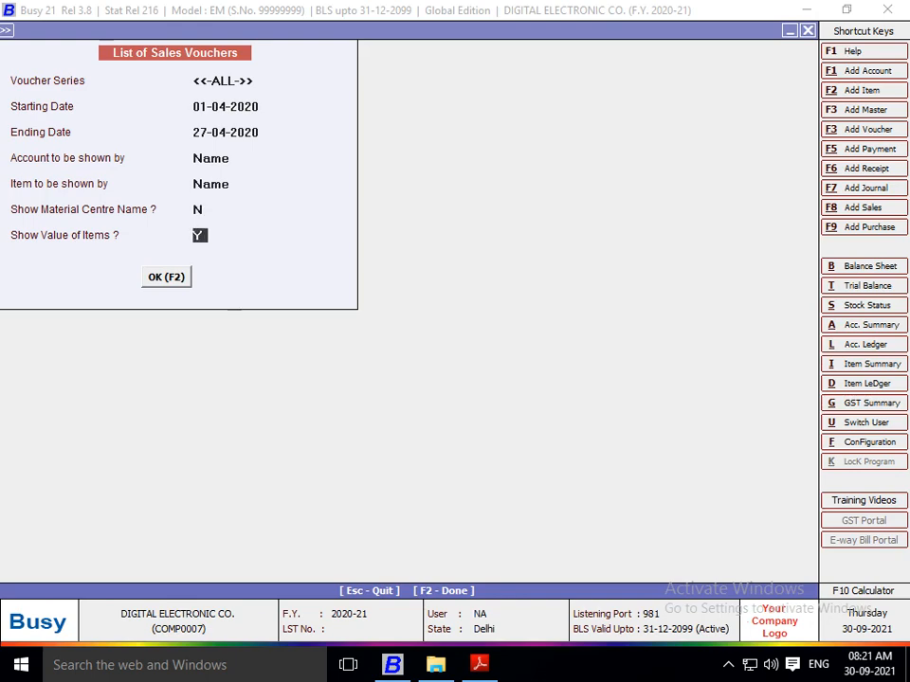
pyautogui.press('Return')
pyautogui.press('Up')
pyautogui.press('Up')
pyautogui.write('y')
pyautogui.press('Return')
pyautogui.press('Return')
pyautogui.press('Return')
pyautogui.press('F2')
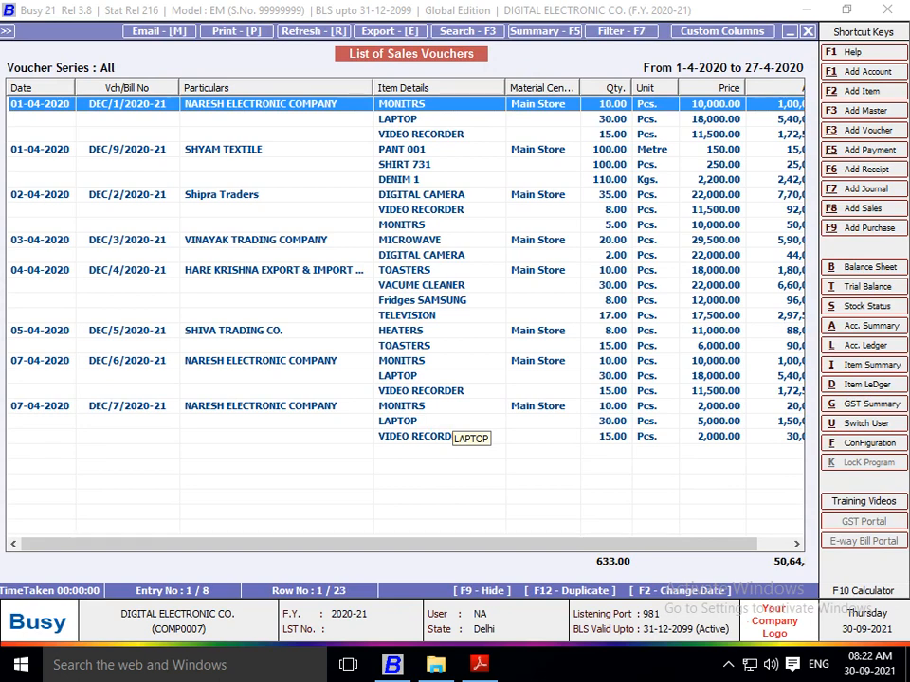
pyautogui.click(402, 120)
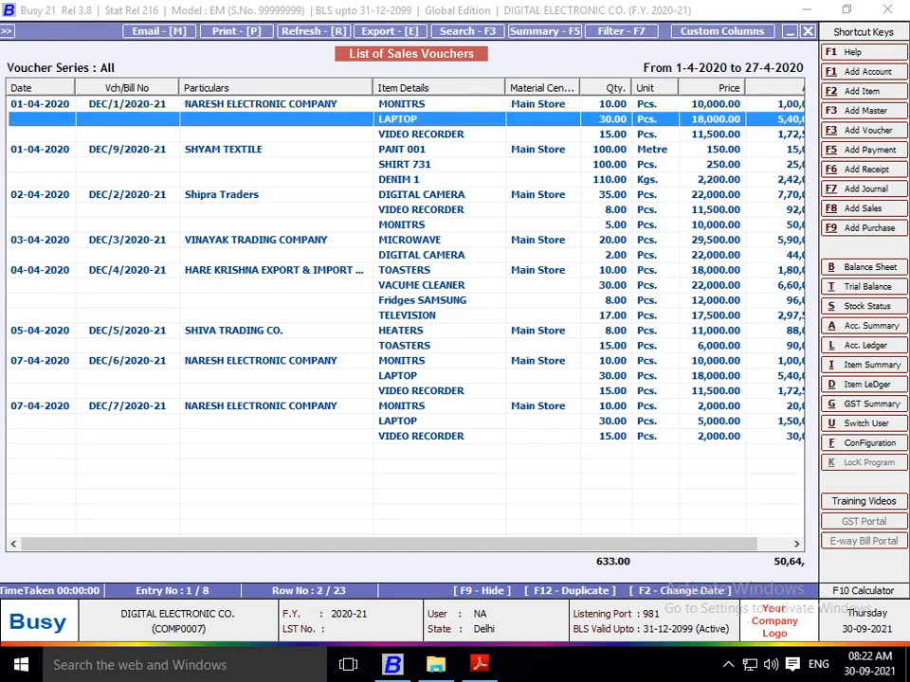
pyautogui.click(402, 105)
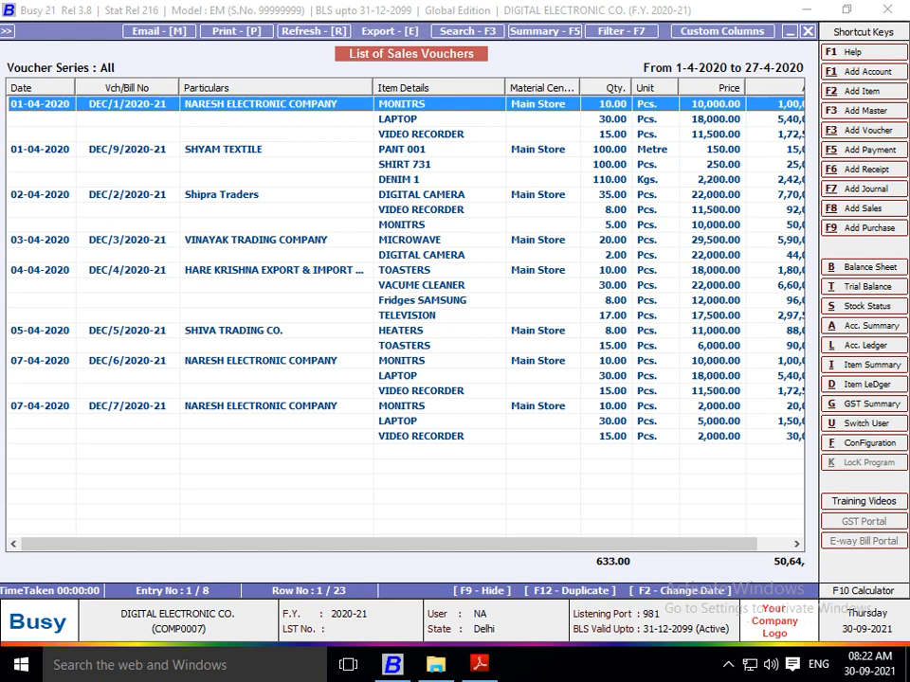
# Step: Start exporting the sales voucher list in PDF format, keeping the suggested file name
pyautogui.press('e')
pyautogui.press('Up')
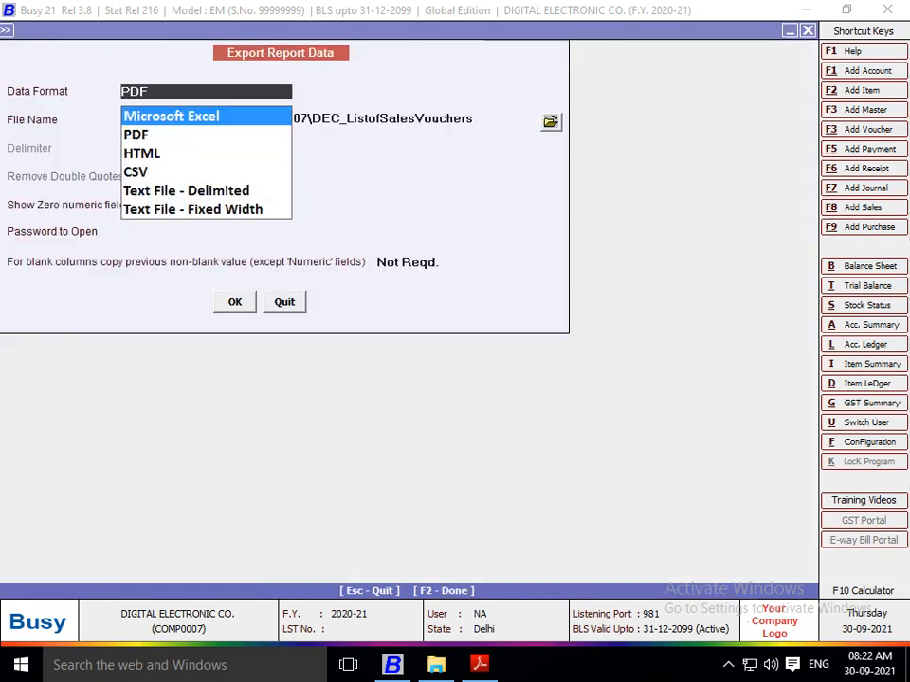
pyautogui.press('Down')
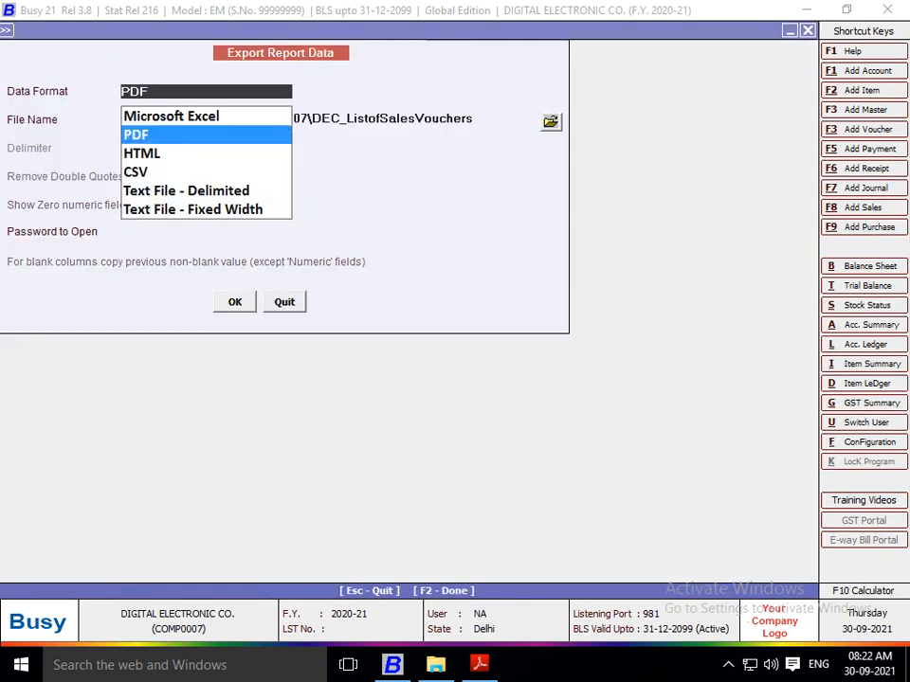
pyautogui.press('Return')
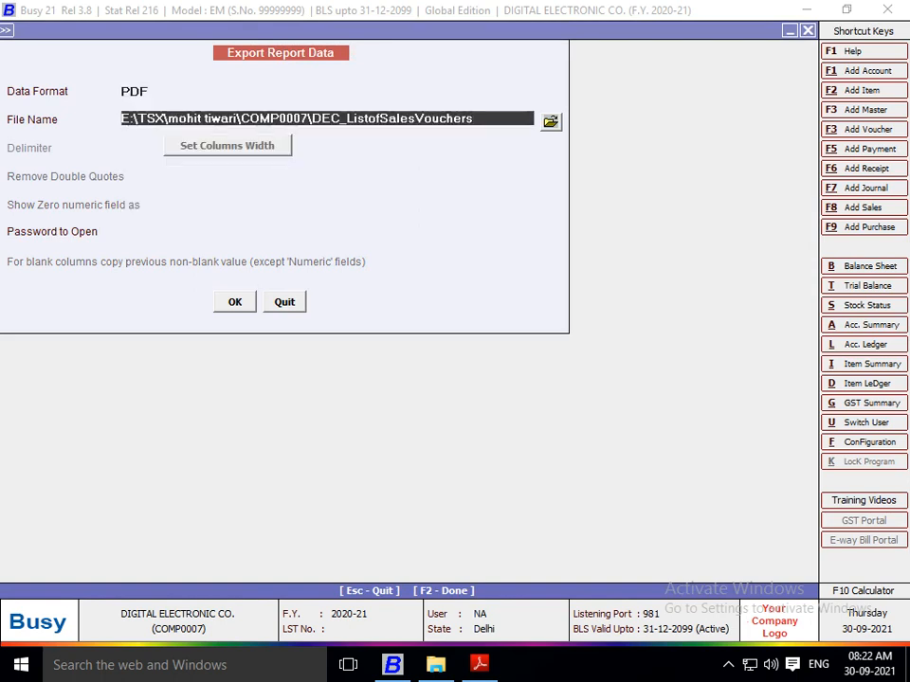
pyautogui.press('Return')
pyautogui.press('Return')
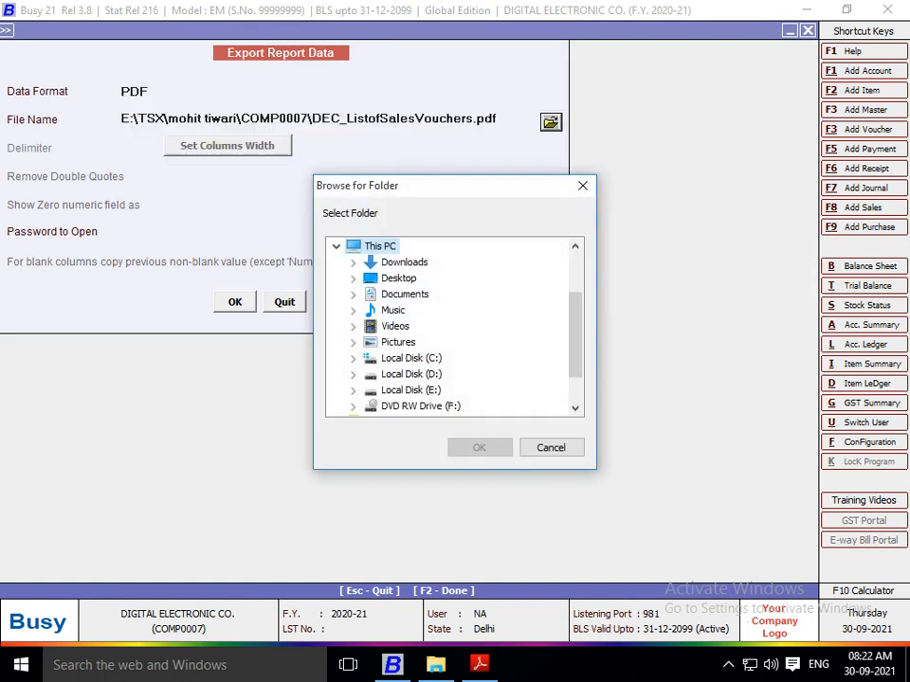
# Step: Export the PDF to the folder E:\AAAA\PROJECT QN & ANS\6 PROJECT without opening the exported file
pyautogui.click(353, 391)
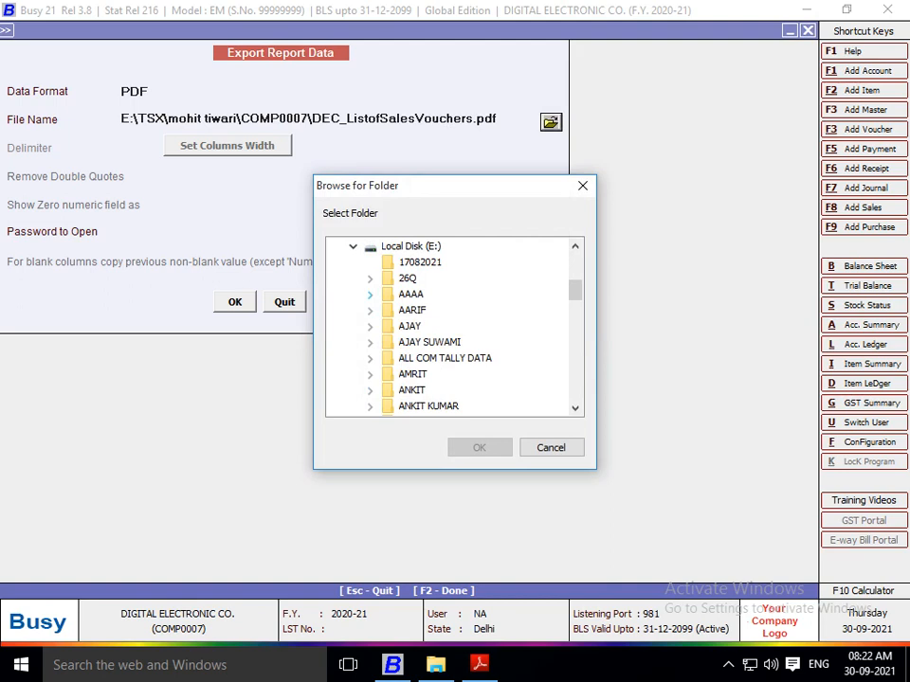
pyautogui.click(370, 293)
pyautogui.click(386, 309)
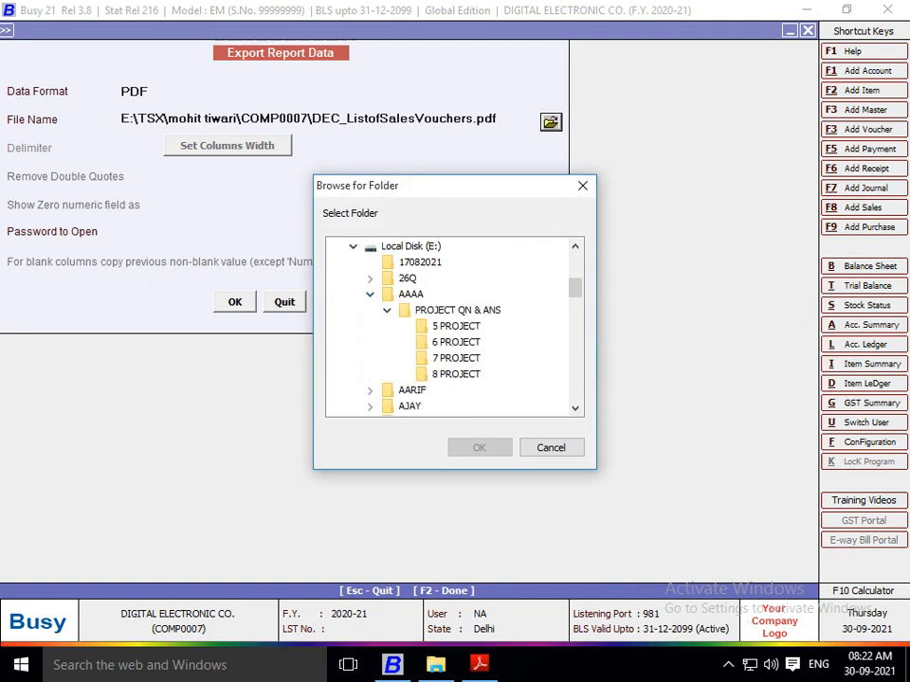
pyautogui.click(456, 342)
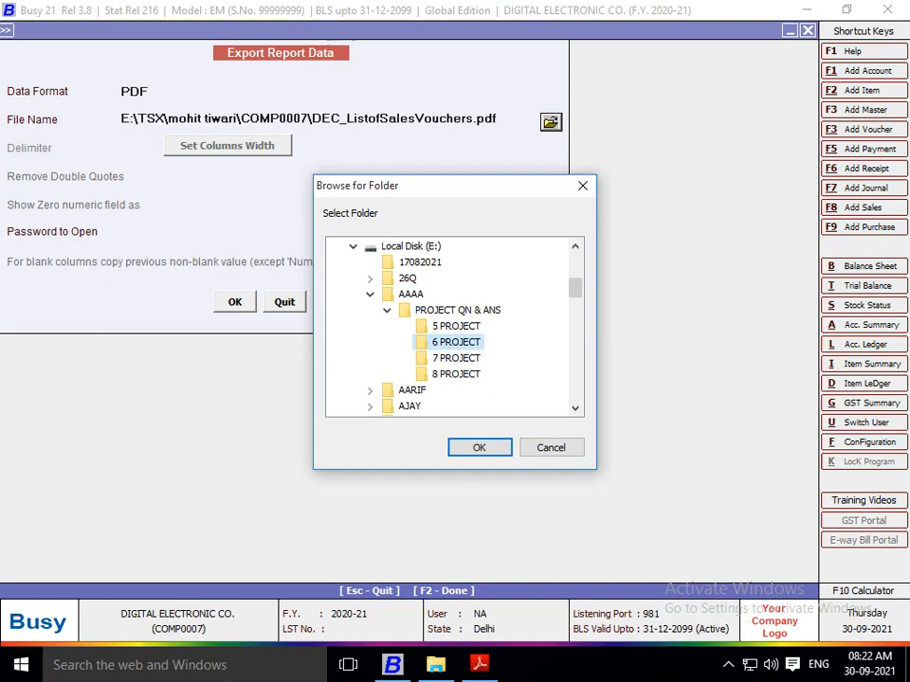
pyautogui.click(479, 447)
pyautogui.press('Return')
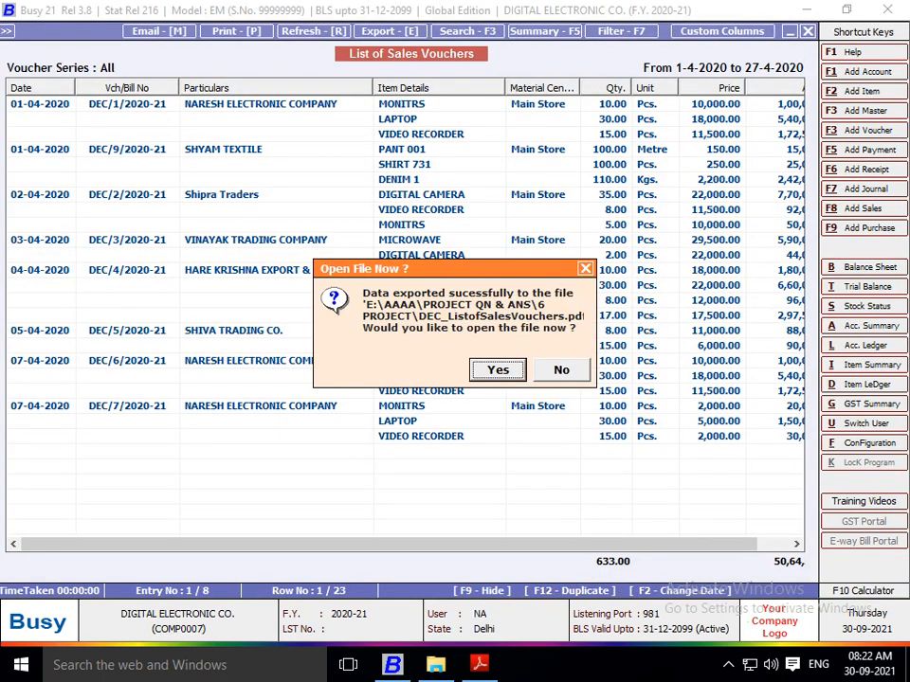
pyautogui.click(560, 369)
# Step: Read the next exercise questions in Project 6.pdf in Adobe Reader, then return to Busy and close the sales voucher list
pyautogui.click(480, 664)
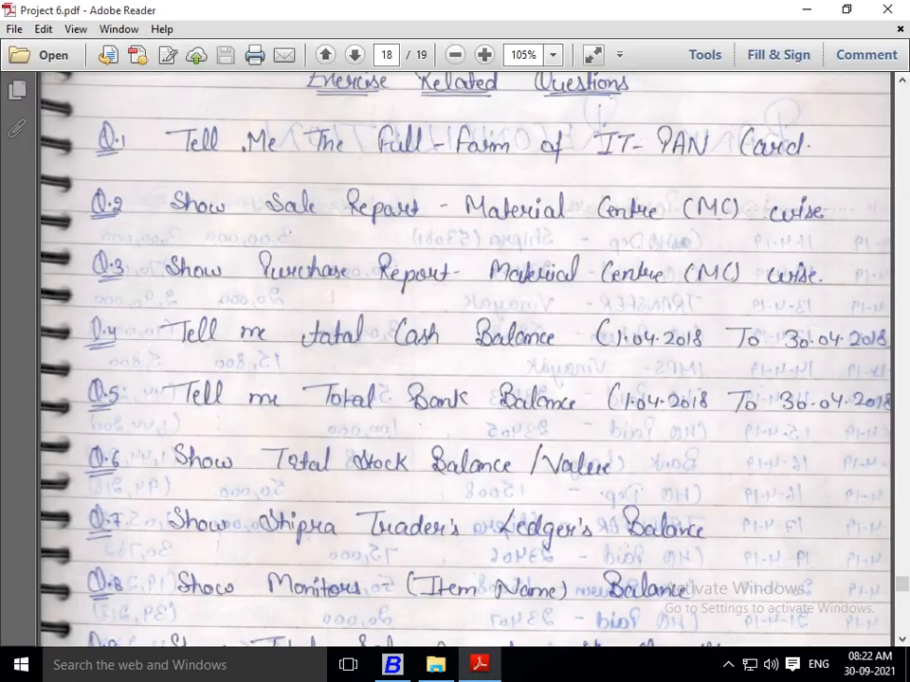
pyautogui.scroll(-1, 464, 360)
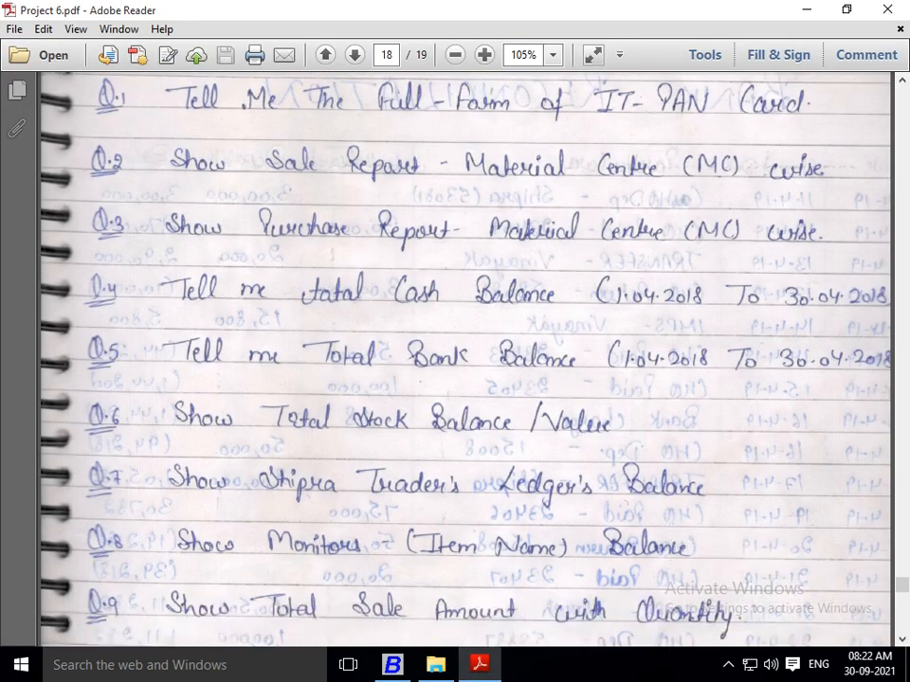
pyautogui.scroll(-1, 464, 360)
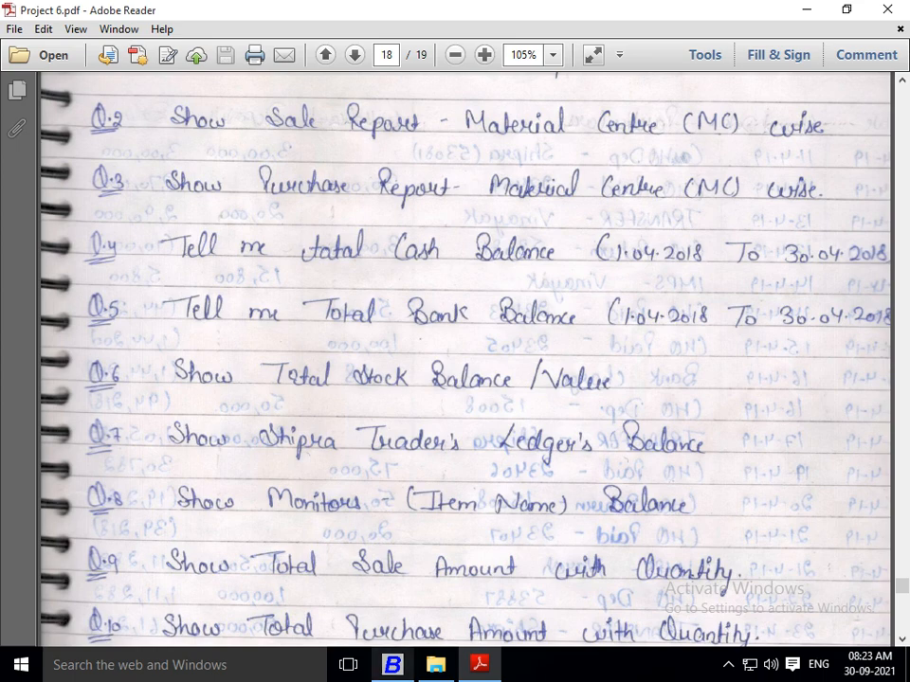
pyautogui.hotkey('alt', 'Tab')
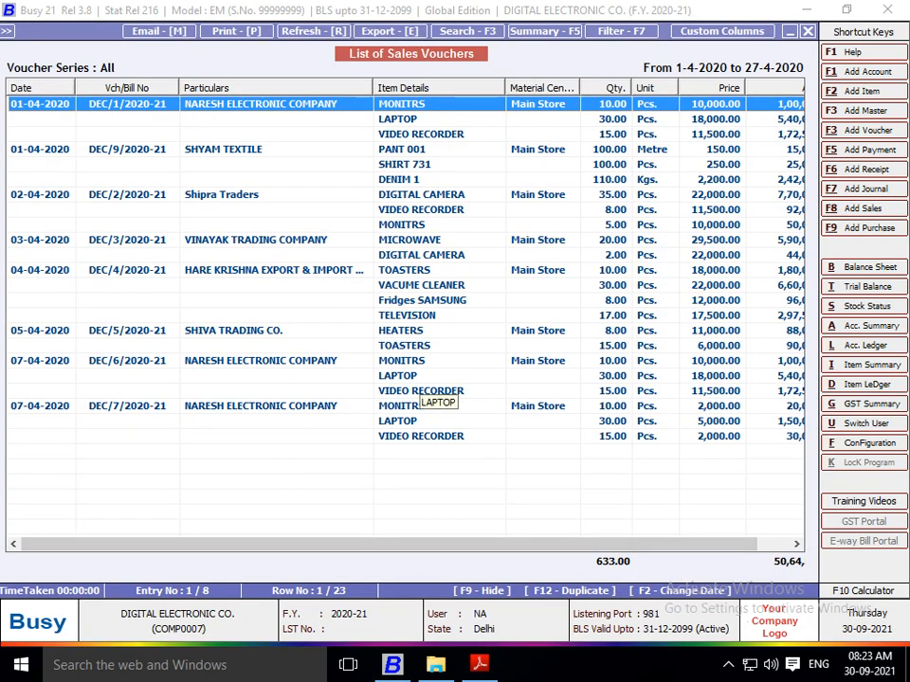
pyautogui.press('Escape')
pyautogui.press('Escape')
pyautogui.press('Escape')
pyautogui.press('Left')
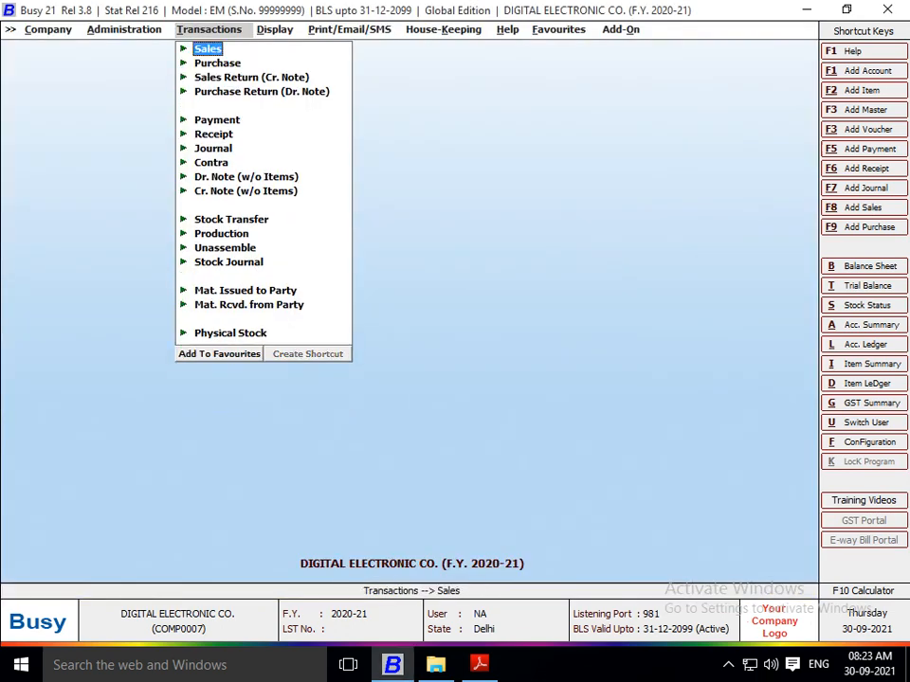
# Step: Open the list of purchase vouchers with the output on screen
pyautogui.press('Down')
pyautogui.press('Right')
pyautogui.press('Down')
pyautogui.press('Down')
pyautogui.press('Return')
# Step: Generate the list of purchase vouchers for all series from 01-04-2020 to 27-04-2020, with material centre names and item values shown
pyautogui.press('Return')
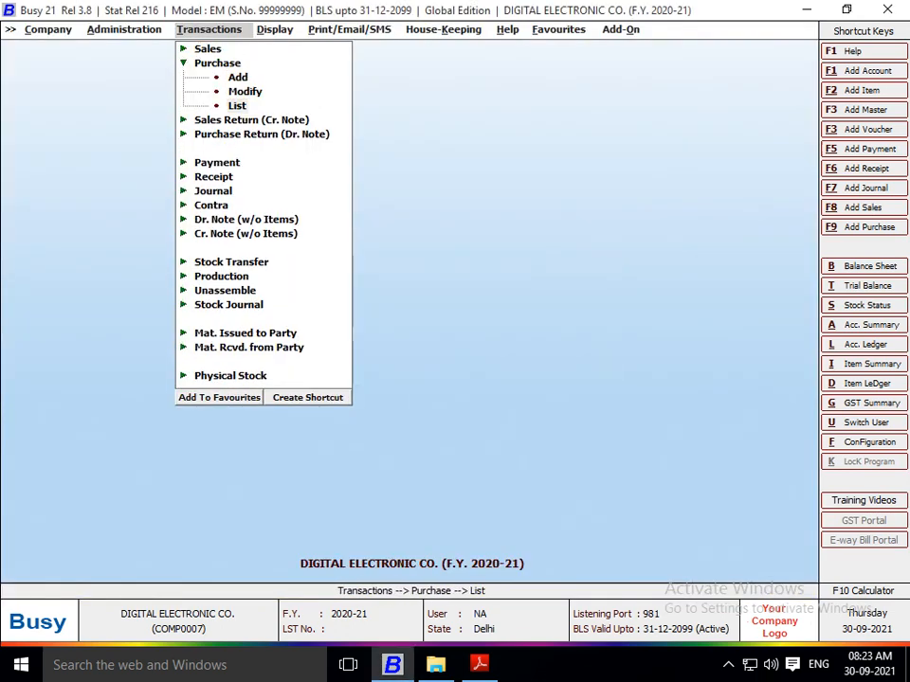
pyautogui.press('Return')
pyautogui.press('Return')
pyautogui.press('Return')
pyautogui.press('Return')
pyautogui.press('Return')
pyautogui.press('Return')
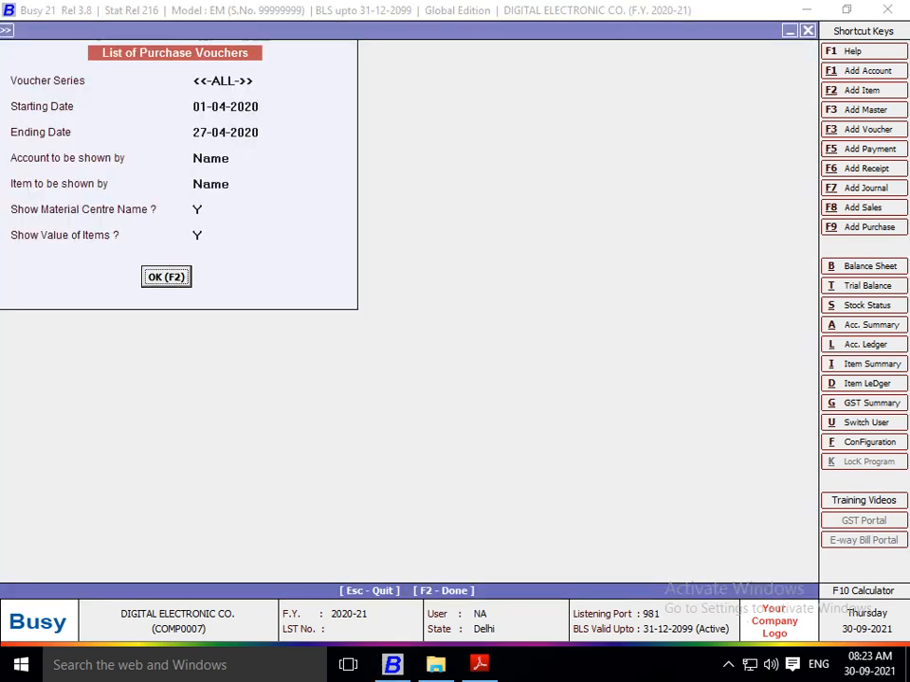
pyautogui.press('Return')
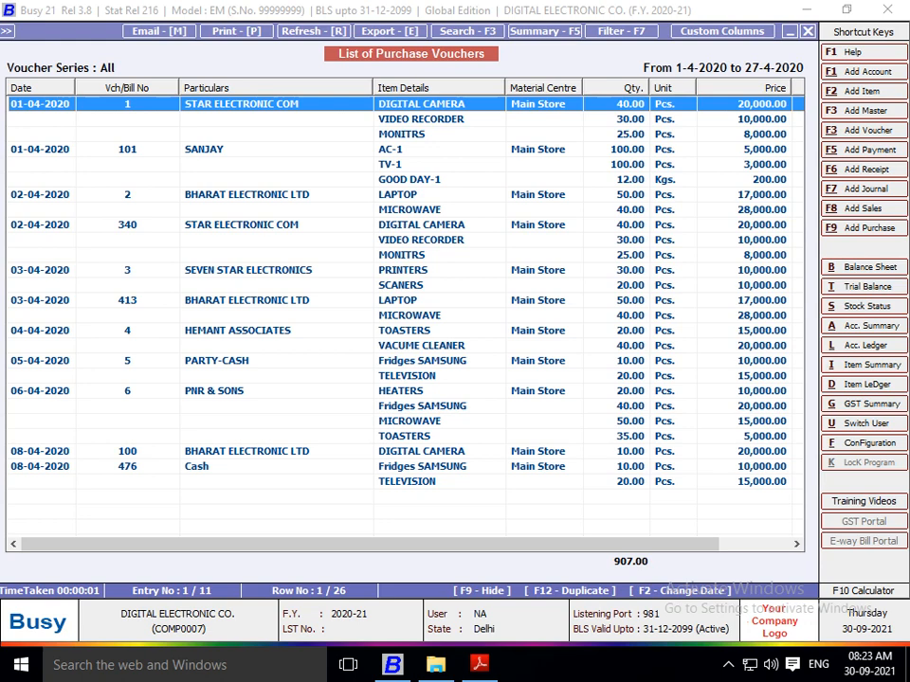
# Step: Close the purchase voucher list and switch to Adobe Reader to check the following exercise questions in Project 6.pdf
pyautogui.press('Escape')
pyautogui.press('Escape')
pyautogui.press('Escape')
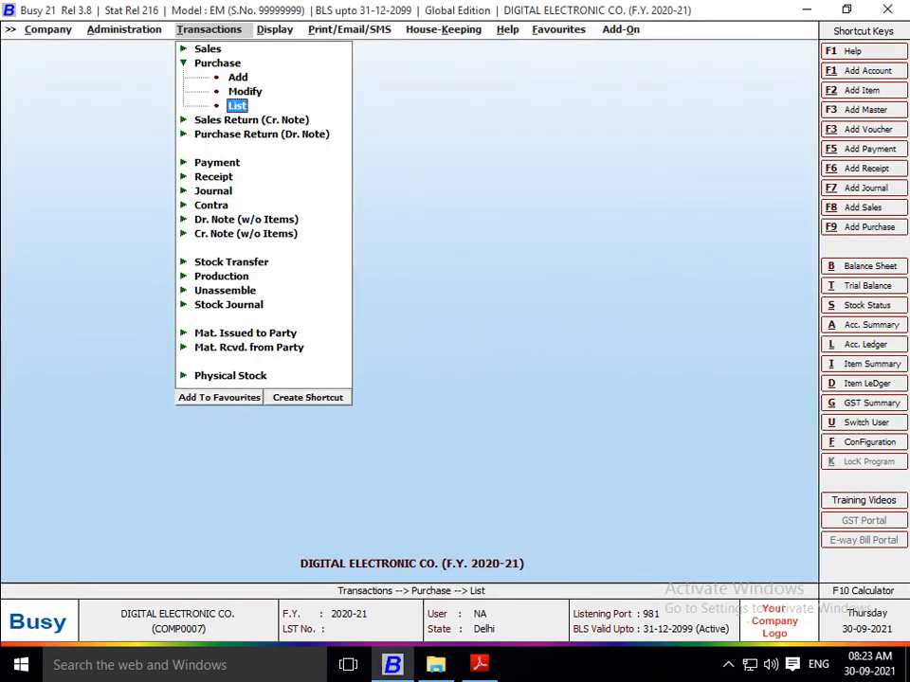
pyautogui.press('Escape')
pyautogui.hotkey('alt', 'Tab')
pyautogui.scroll(-1, 465, 360)
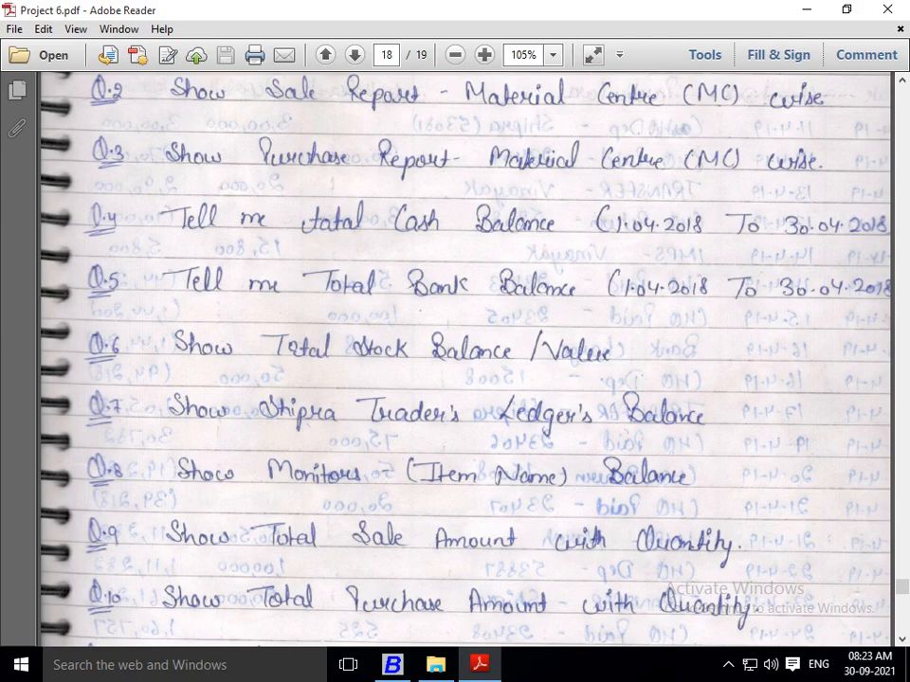
# Step: Switch back to Busy and display the account ledger of Cash from 01-04-2020 to 27-04-2020
pyautogui.hotkey('alt', 'Tab')
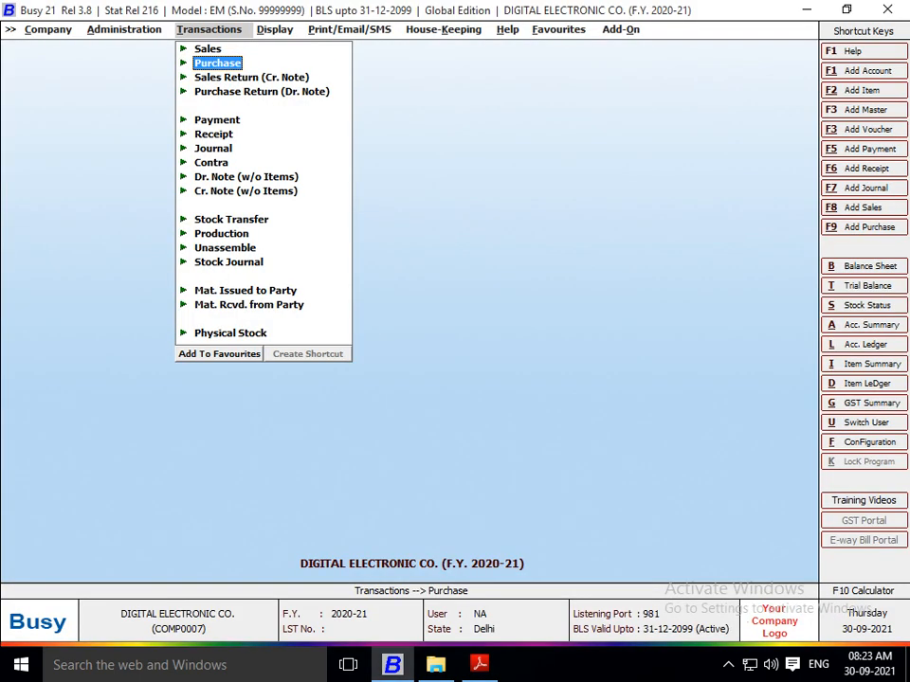
pyautogui.hotkey('alt', 'l')
pyautogui.write('CAS')
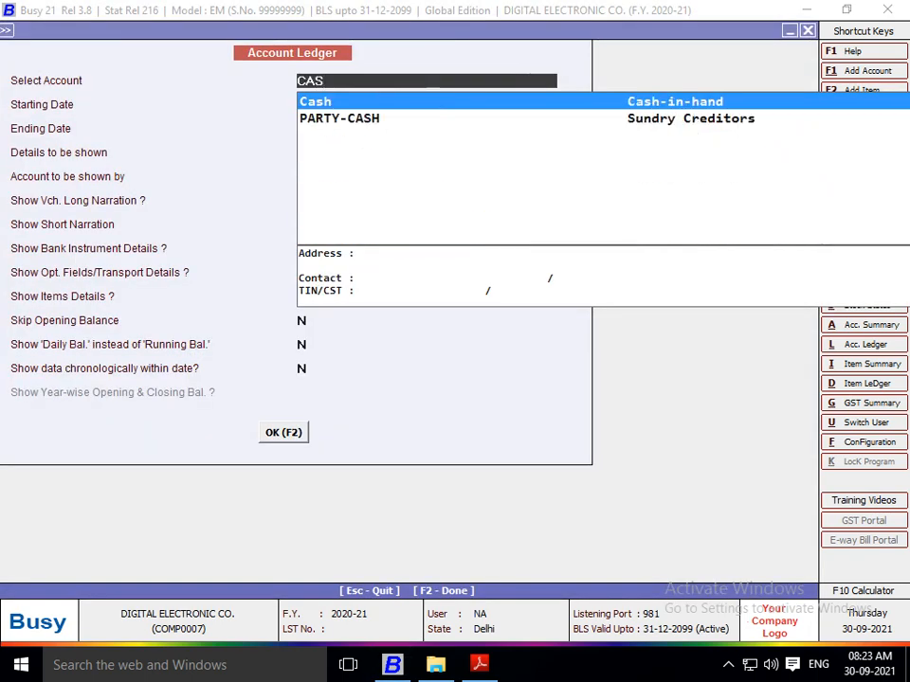
pyautogui.press('Return')
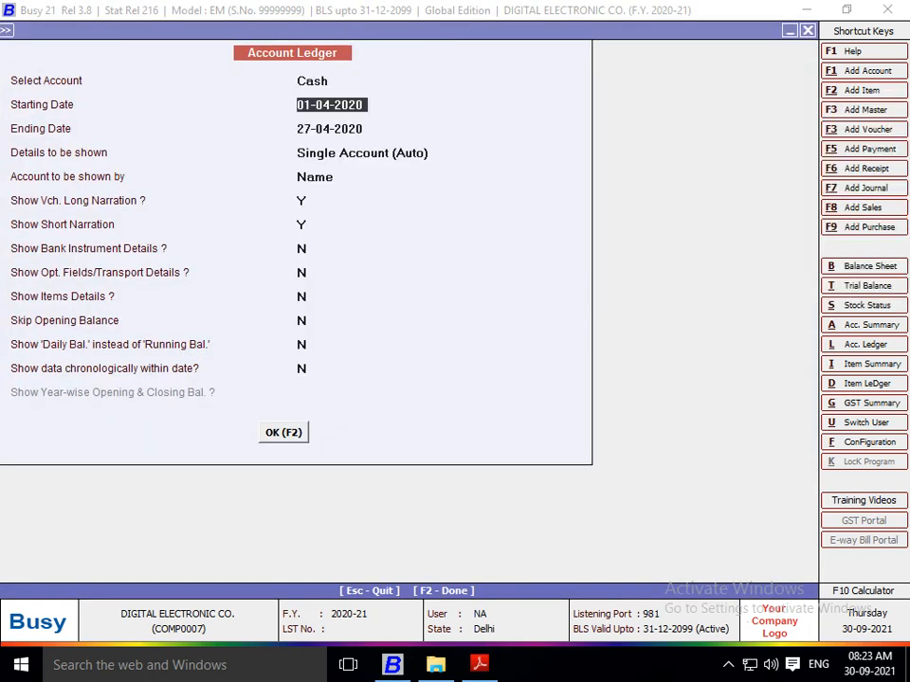
pyautogui.press('F2')
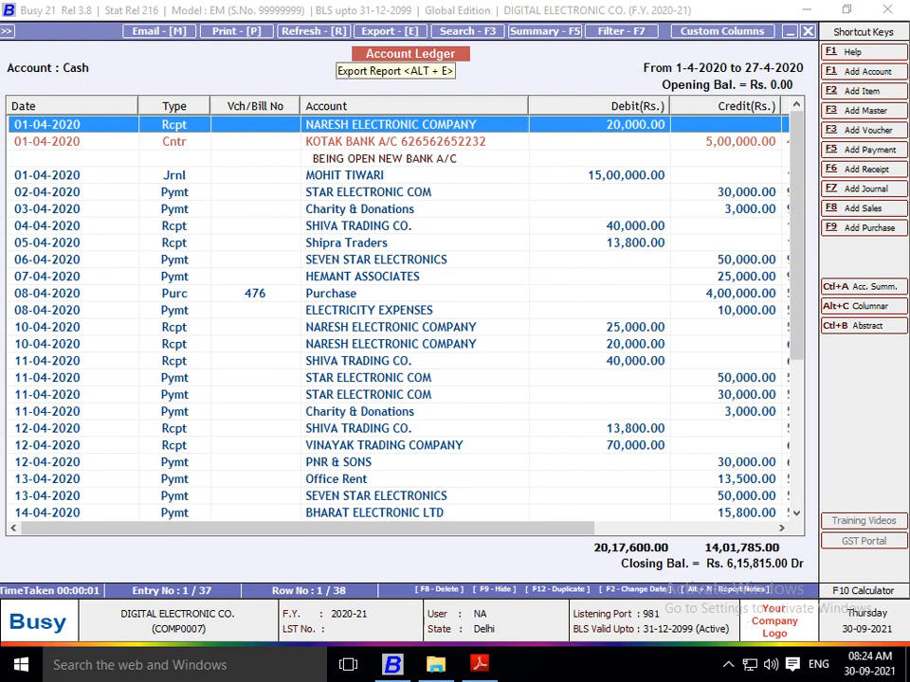
# Step: Export the Cash account ledger as a PDF into the folder E:\AAAA\PROJECT QN & ANS\6 PROJECT
pyautogui.click(391, 32)
pyautogui.press('Up')
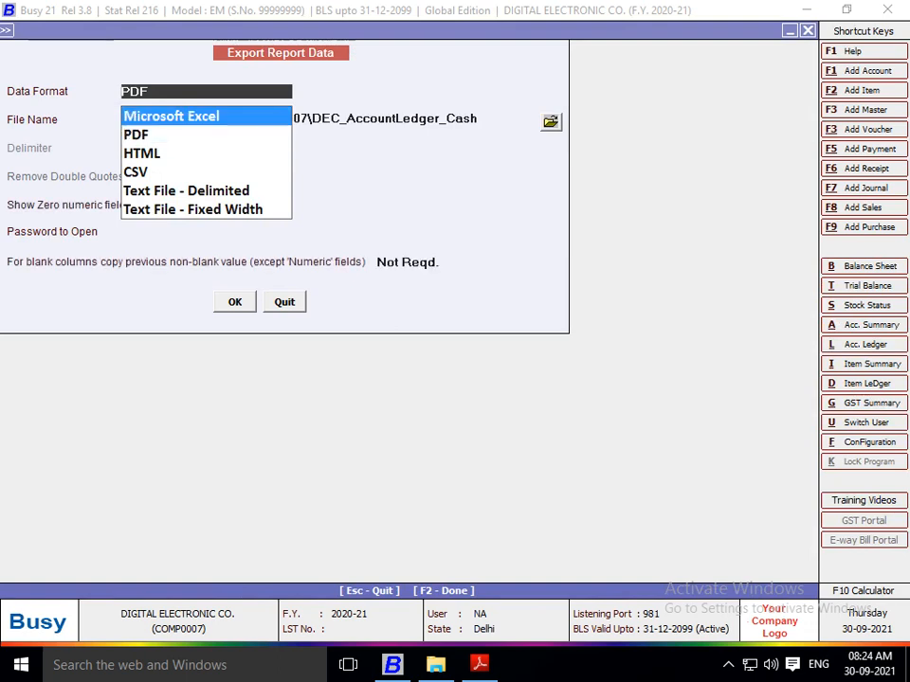
pyautogui.press('Down')
pyautogui.press('Return')
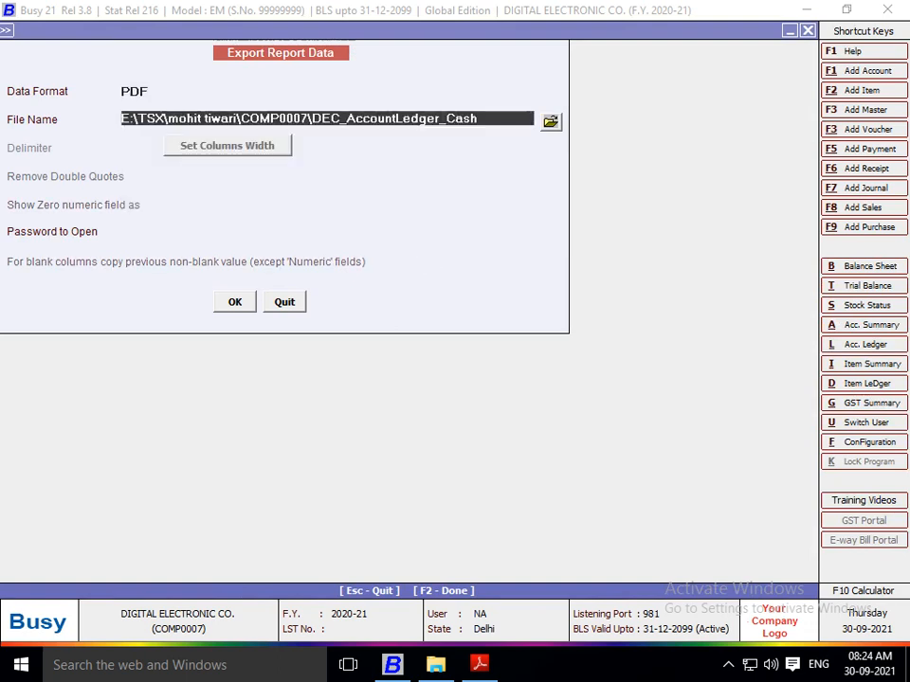
pyautogui.press('Return')
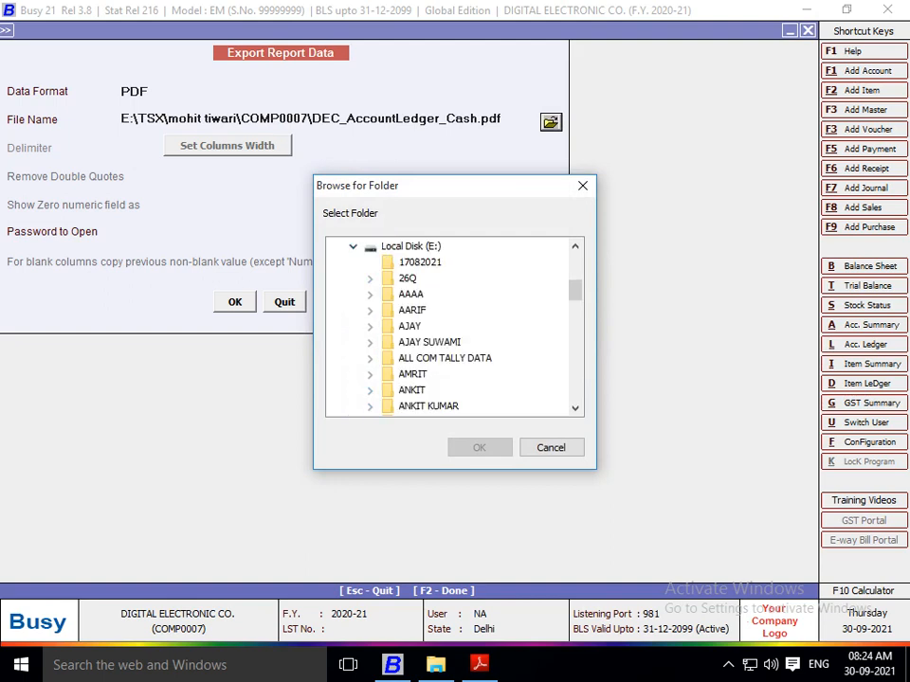
pyautogui.click(370, 293)
pyautogui.click(386, 310)
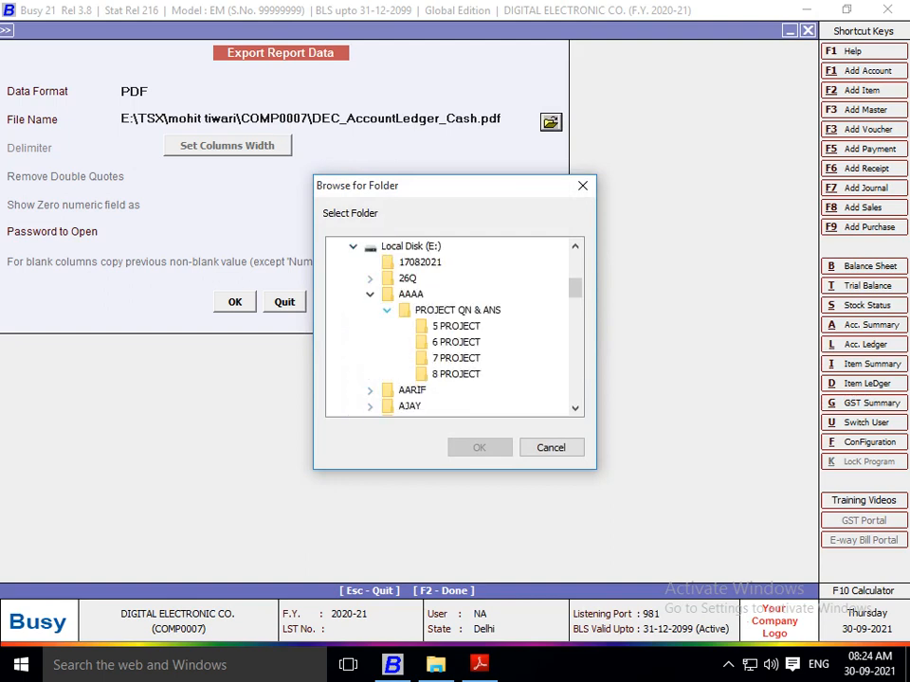
pyautogui.click(455, 342)
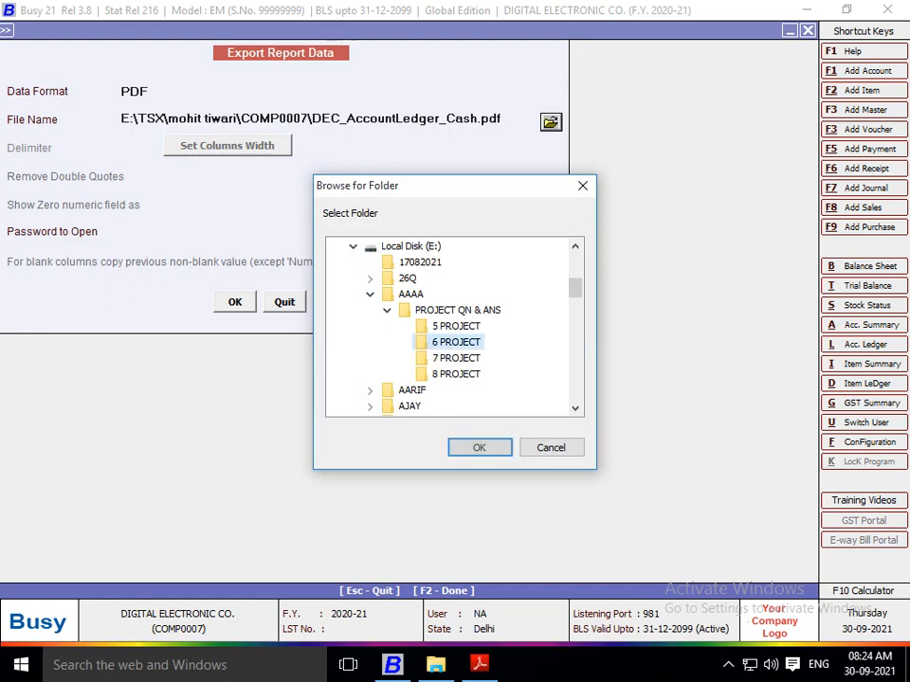
pyautogui.click(479, 447)
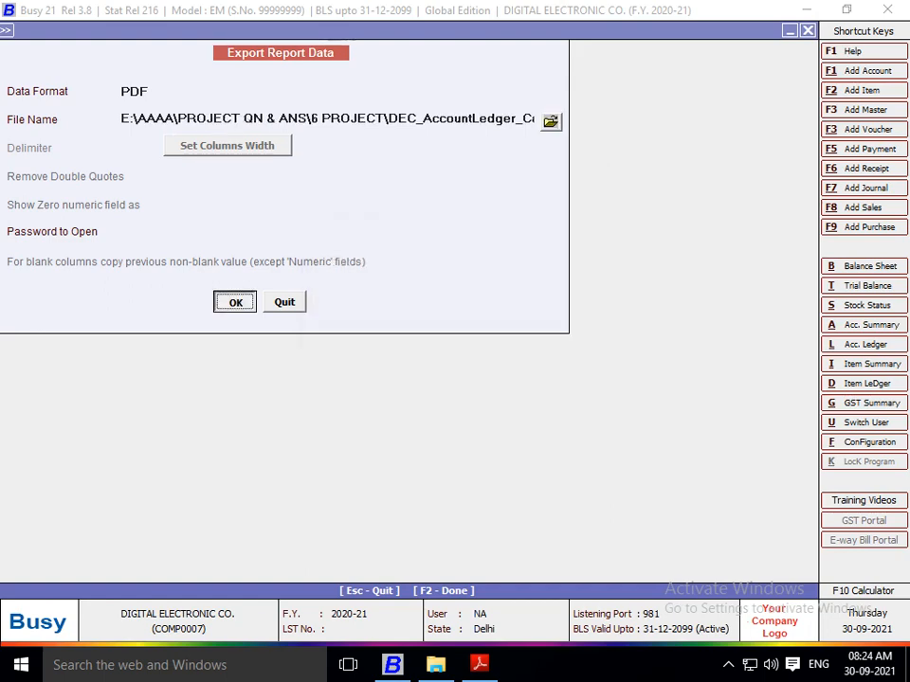
pyautogui.press('Return')
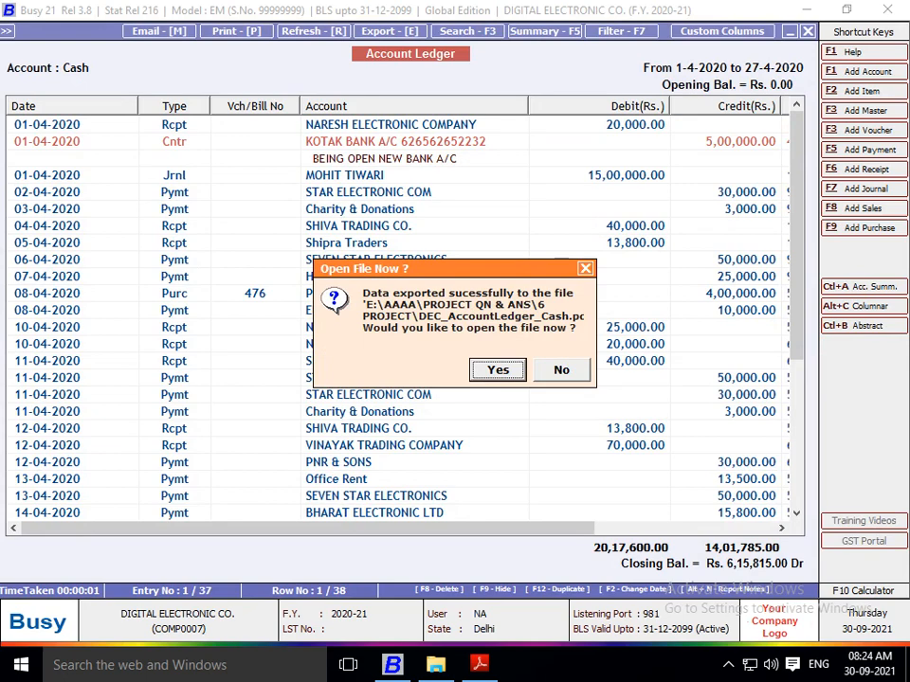
pyautogui.press('Return')
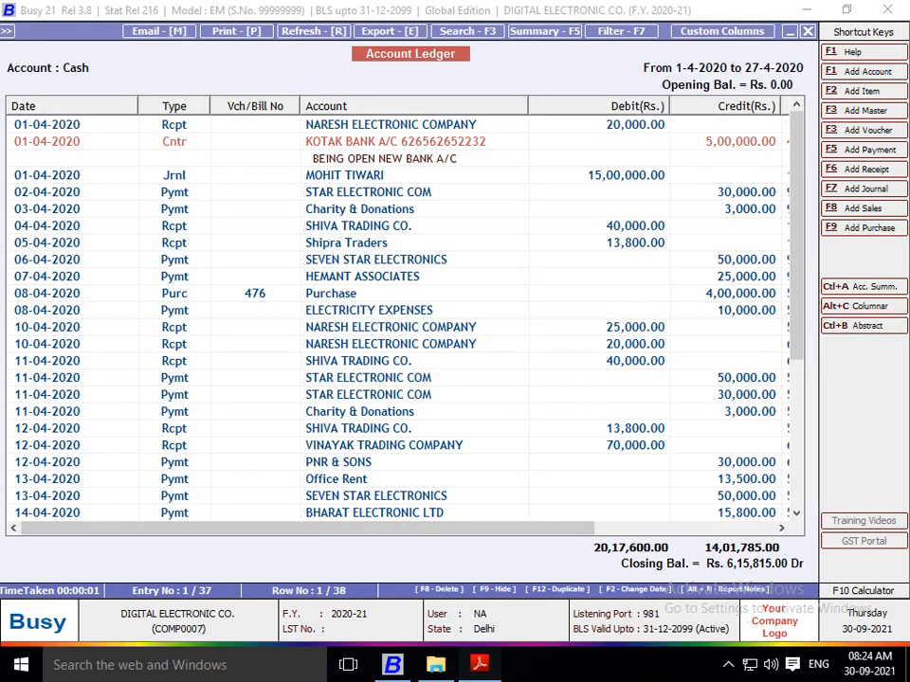
# Step: Switch to Adobe Reader and read the questions following the cash balance one in Project 6.pdf
pyautogui.rightClick(480, 664)
pyautogui.click(426, 233)
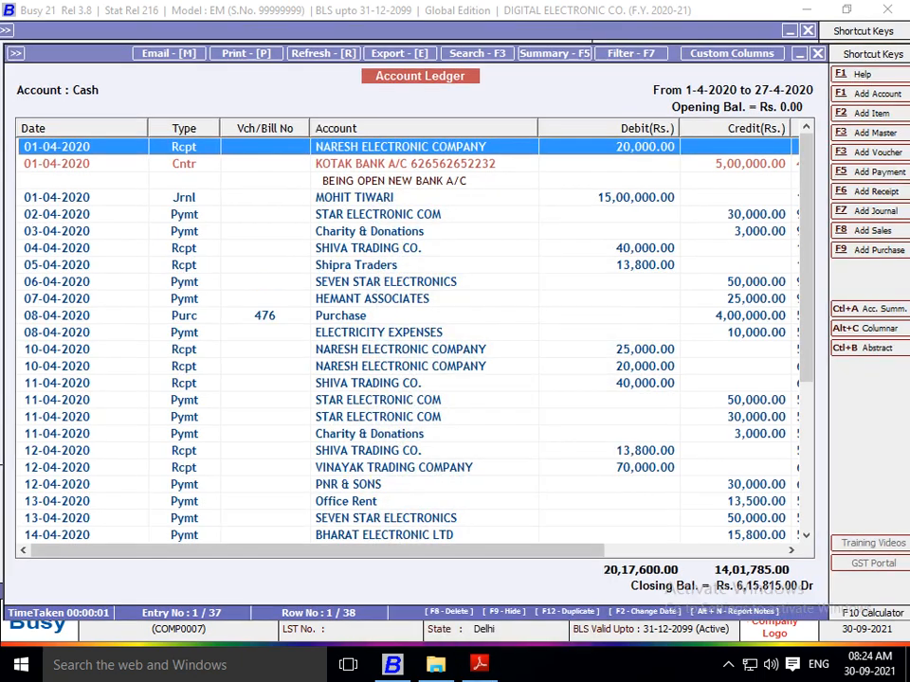
pyautogui.scroll(-2, 465, 360)
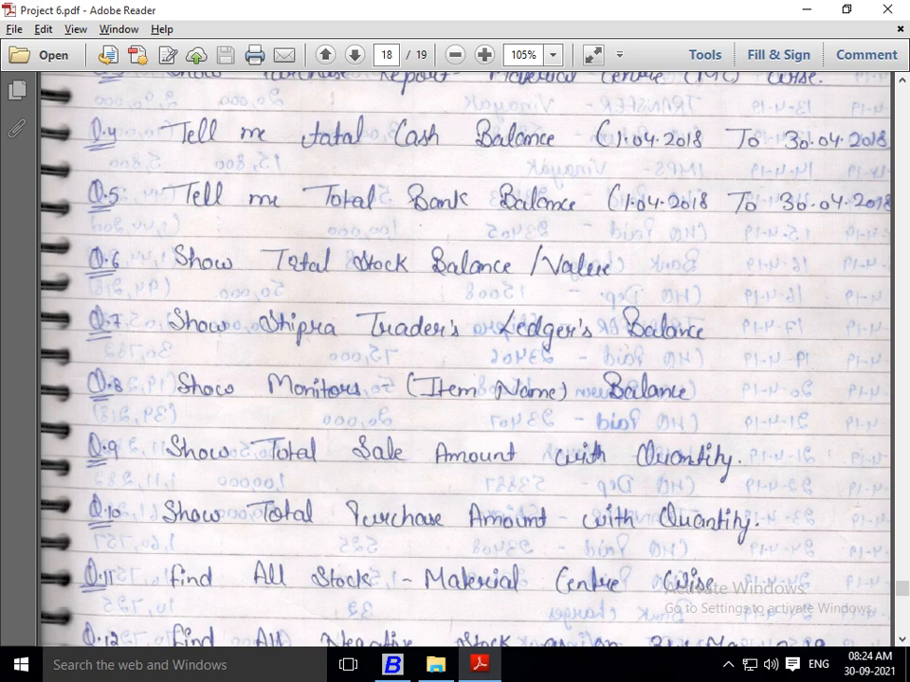
# Step: Switch back to Busy and display the ledger of the numbered PNB bank account from 01-04-2020 to 27-04-2020
pyautogui.hotkey('alt', 'Tab')
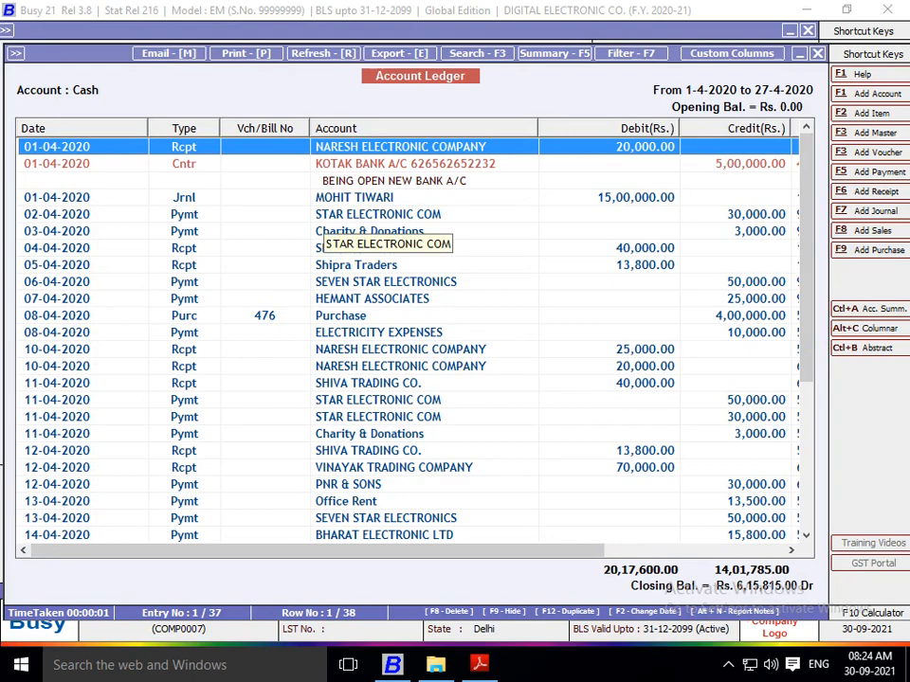
pyautogui.press('Escape')
pyautogui.press('Down')
pyautogui.press('Up')
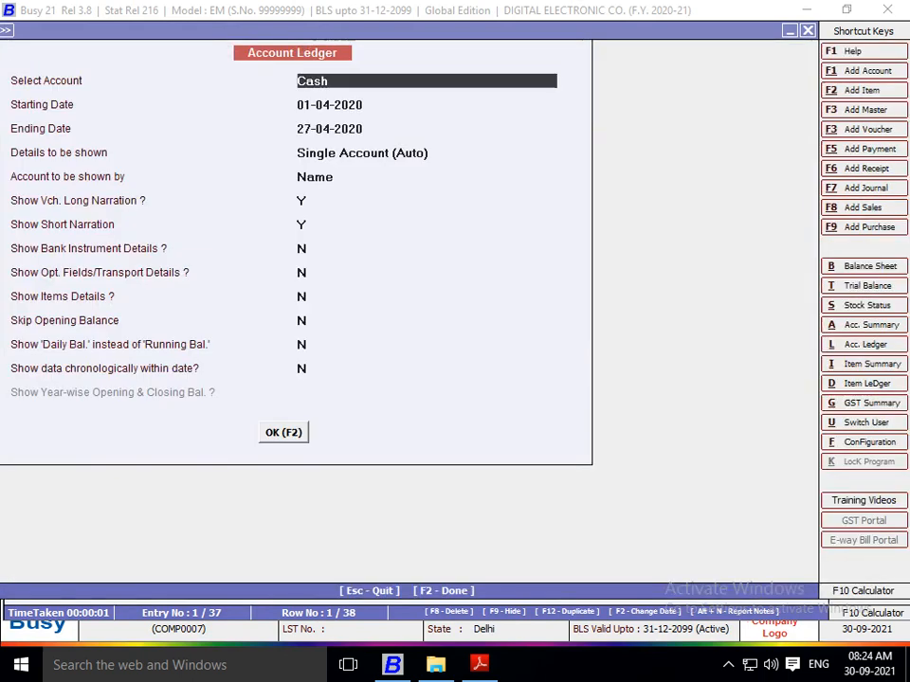
pyautogui.write('A')
pyautogui.press('BackSpace')
pyautogui.write('P')
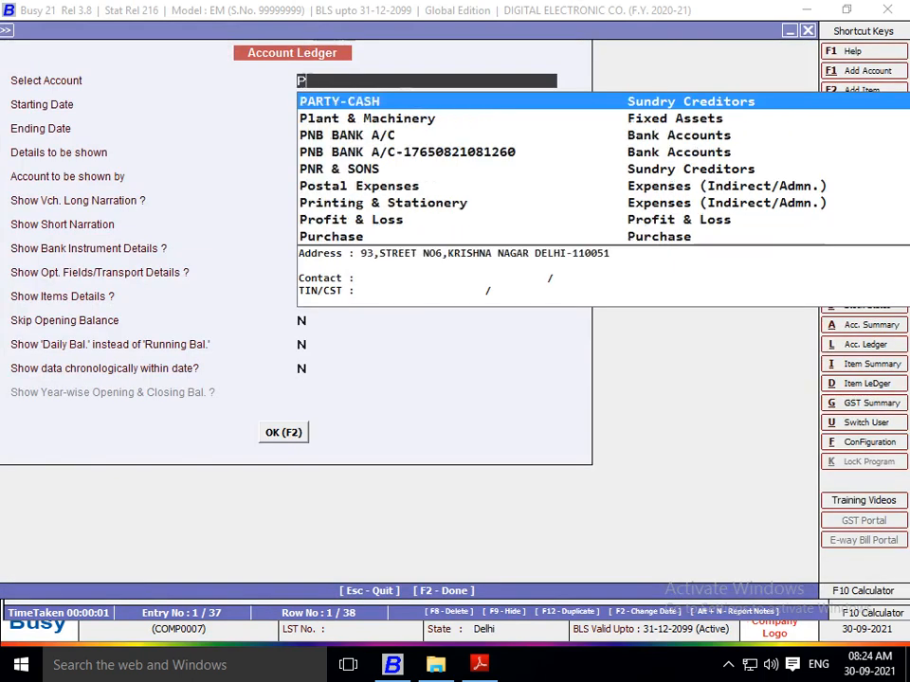
pyautogui.write('NB')
pyautogui.press('Down')
pyautogui.press('Return')
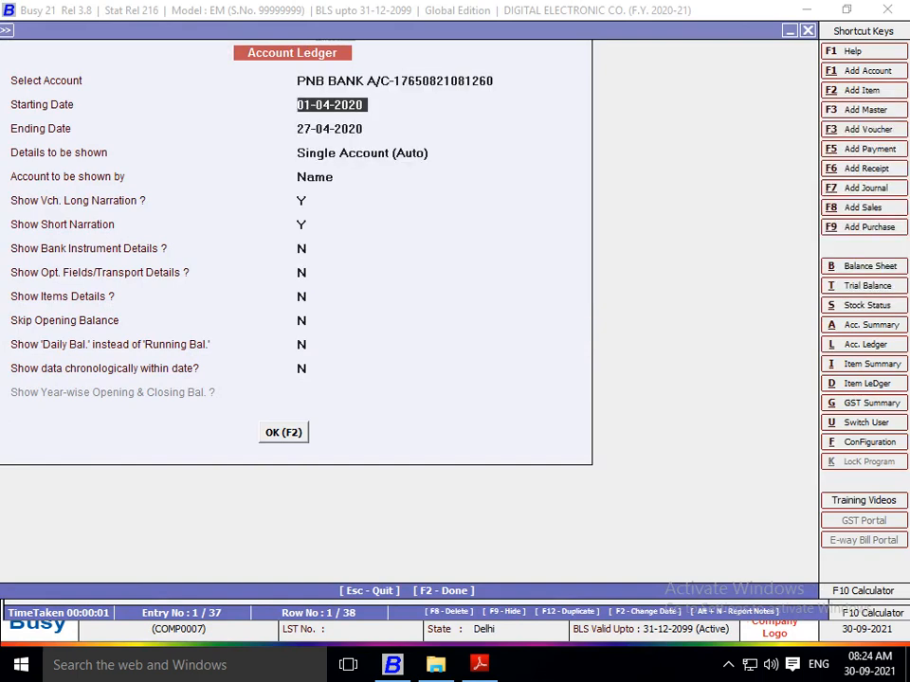
pyautogui.press('F2')
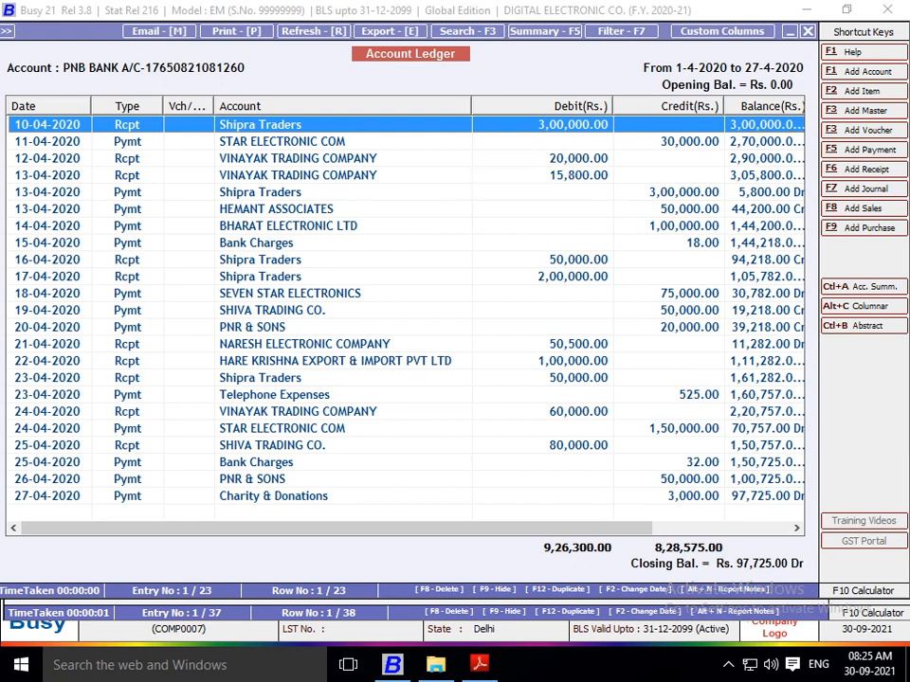
# Step: Export the PNB bank account ledger as a PDF into E:\AAAA\PROJECT QN & ANS\6 PROJECT without opening the file
pyautogui.press('e')
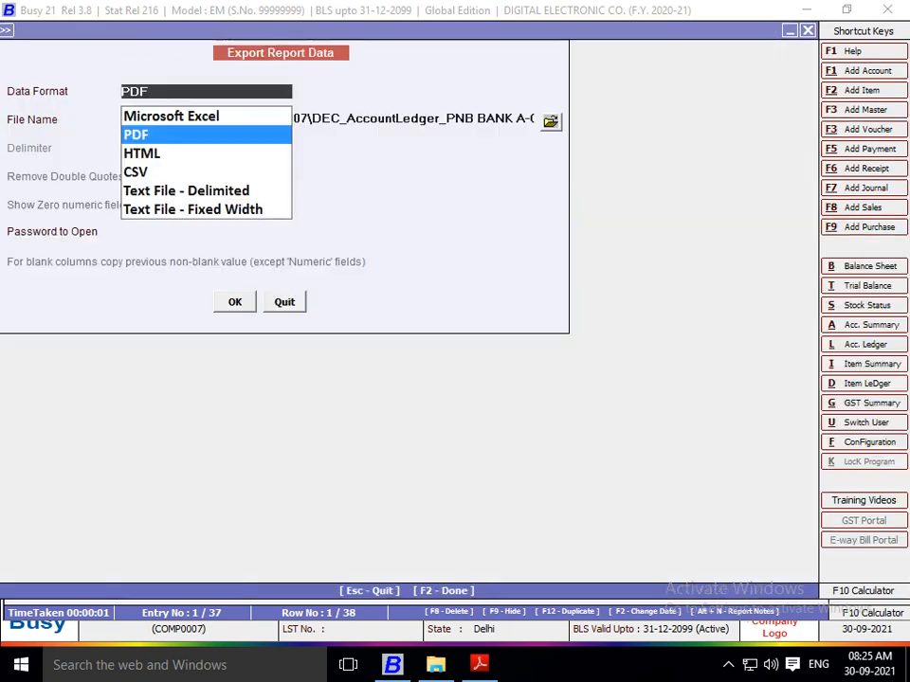
pyautogui.press('Return')
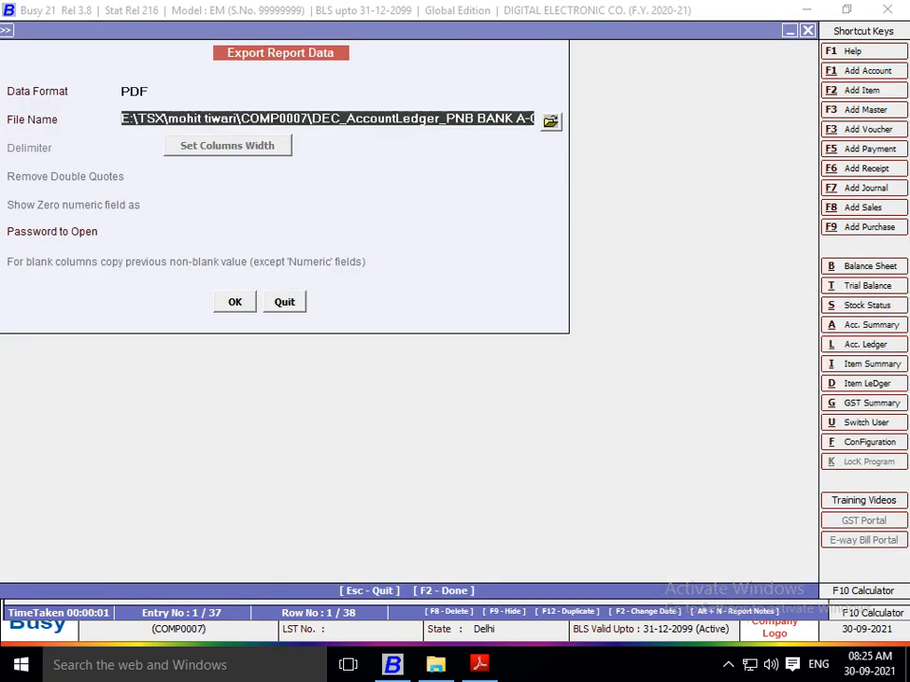
pyautogui.click(550, 121)
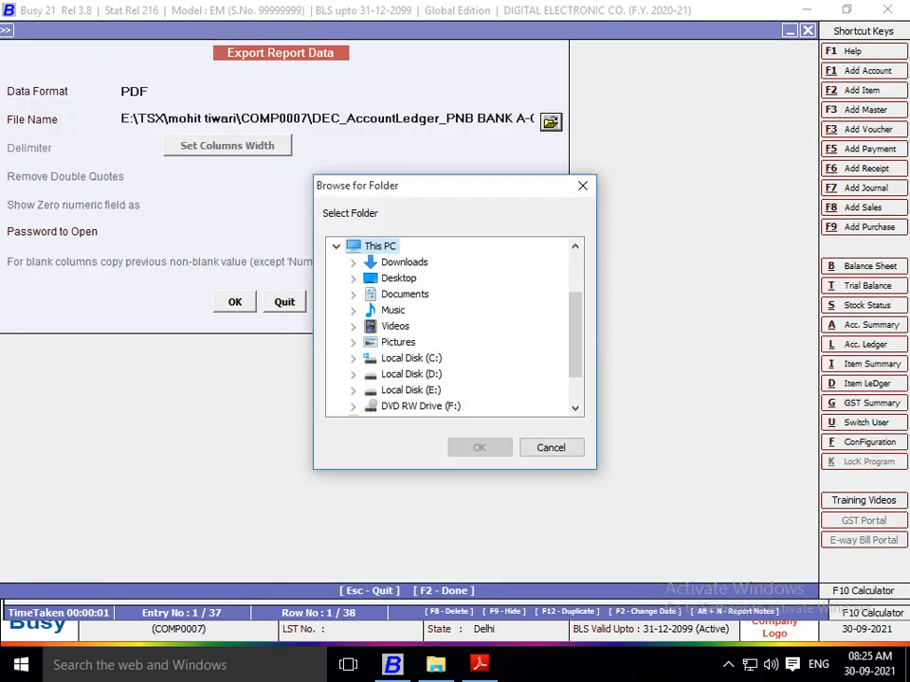
pyautogui.click(352, 389)
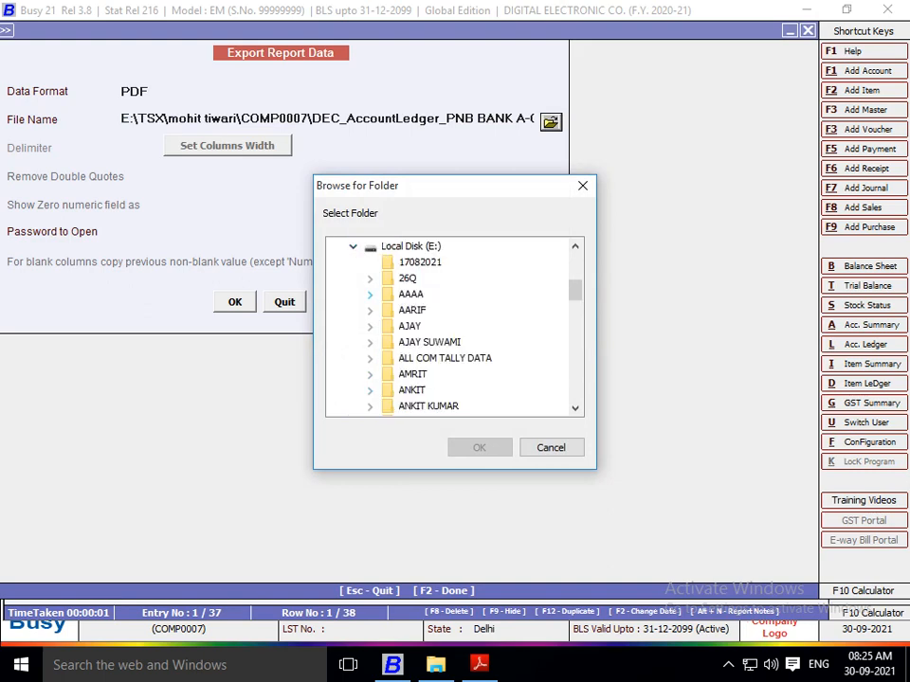
pyautogui.click(370, 294)
pyautogui.click(386, 311)
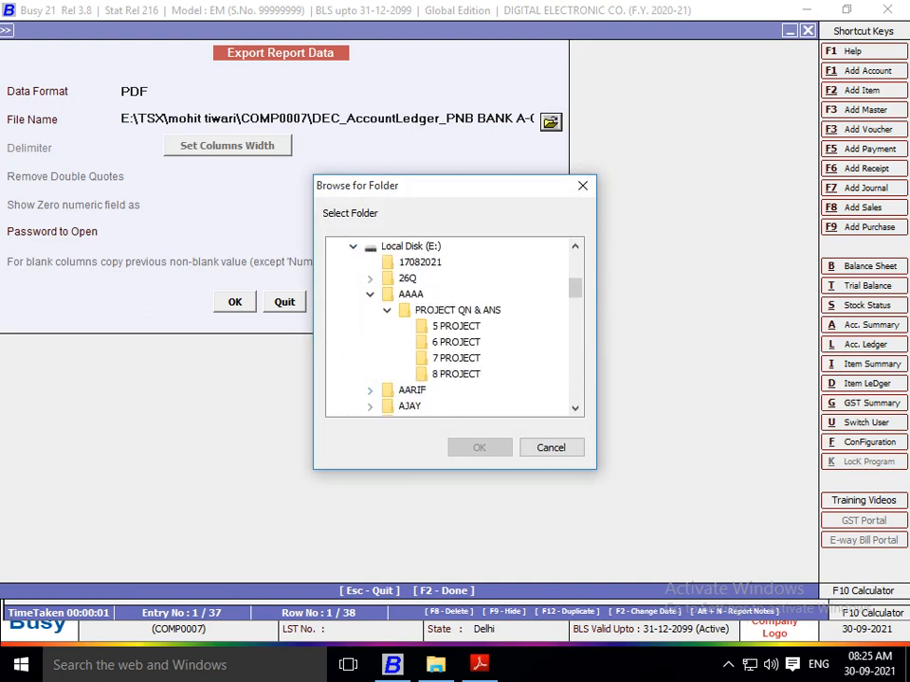
pyautogui.click(455, 342)
pyautogui.click(478, 447)
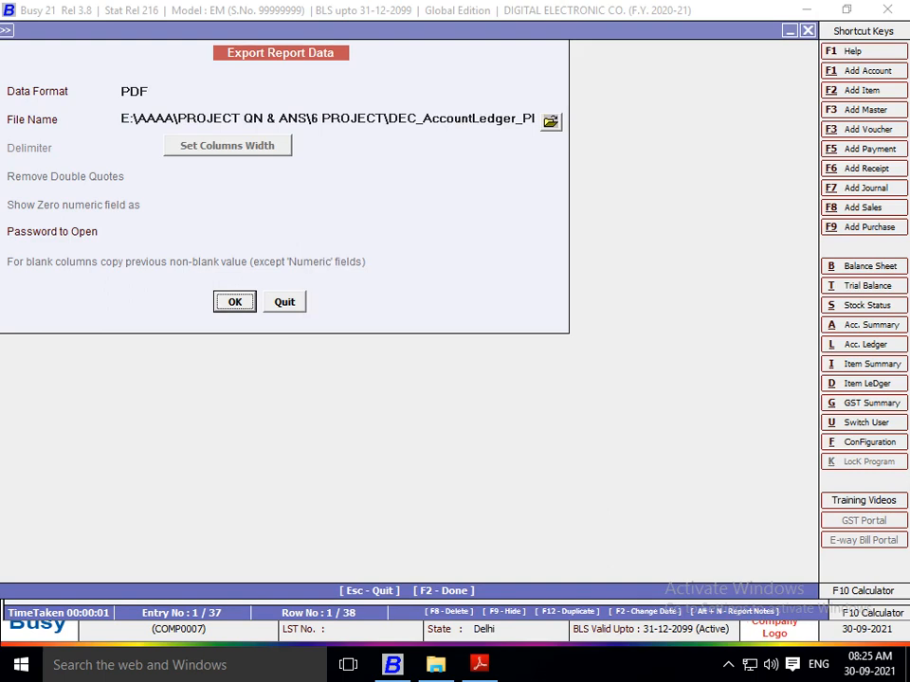
pyautogui.click(235, 301)
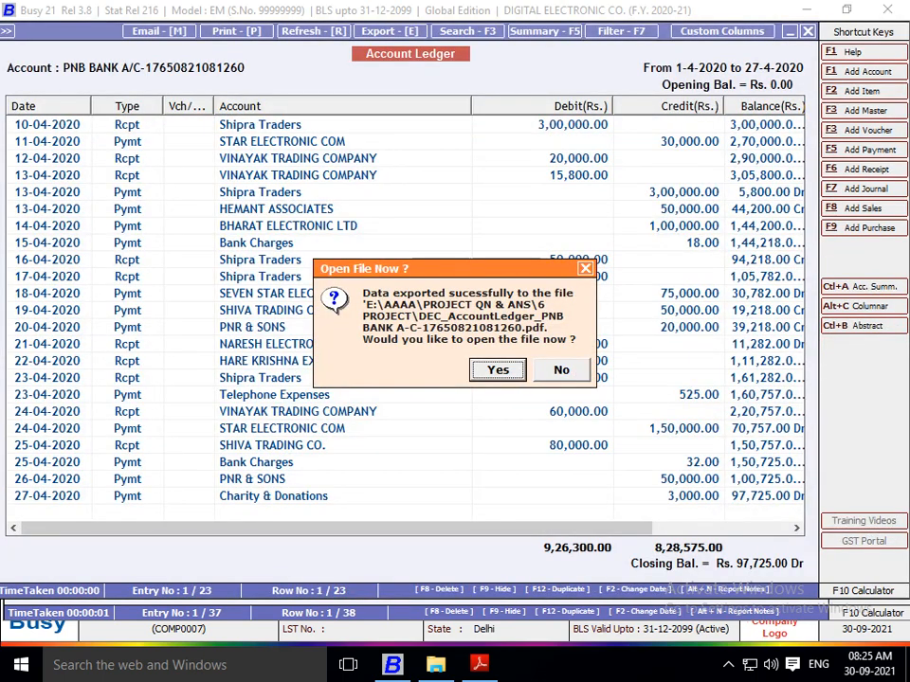
pyautogui.click(561, 370)
# Step: Check the next question in Project 6.pdf in Adobe Reader, and return to Busy to close the bank account ledger
pyautogui.hotkey('alt', 'Tab')
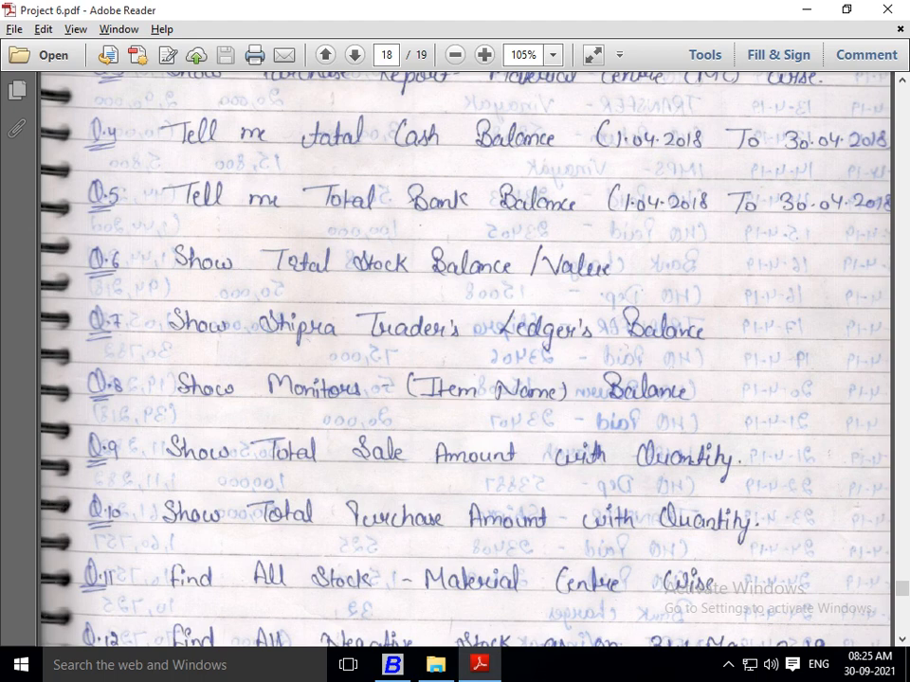
pyautogui.scroll(-1, 465, 360)
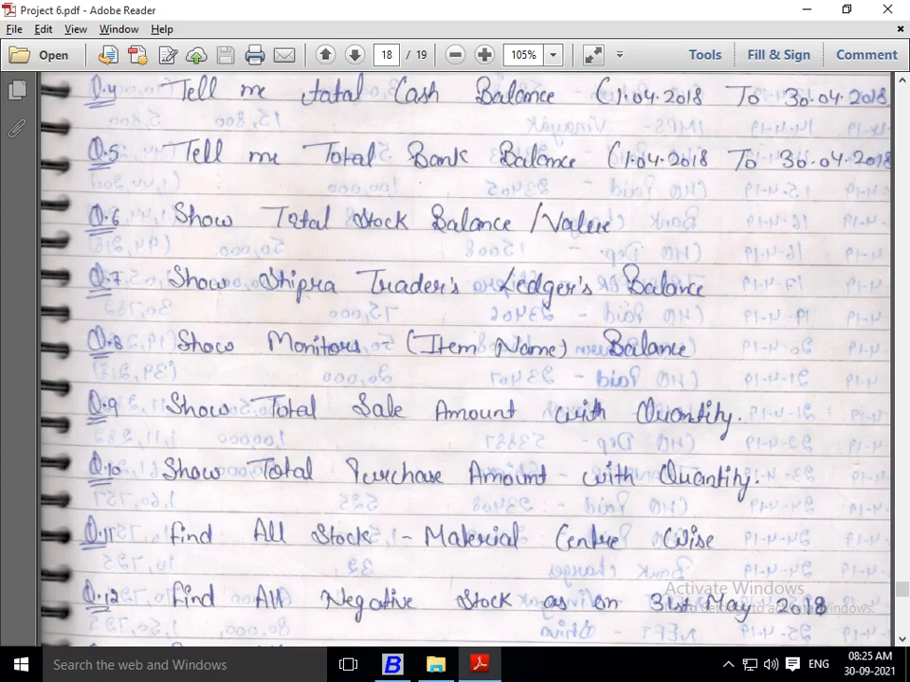
pyautogui.hotkey('alt', 'Tab')
pyautogui.press('Escape')
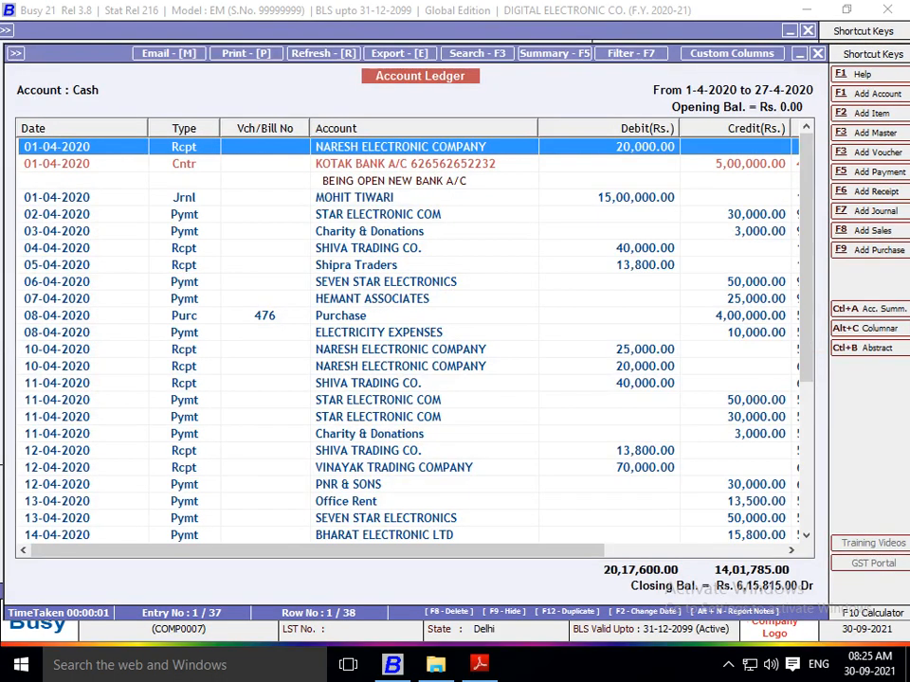
pyautogui.press('Escape')
pyautogui.press('Escape')
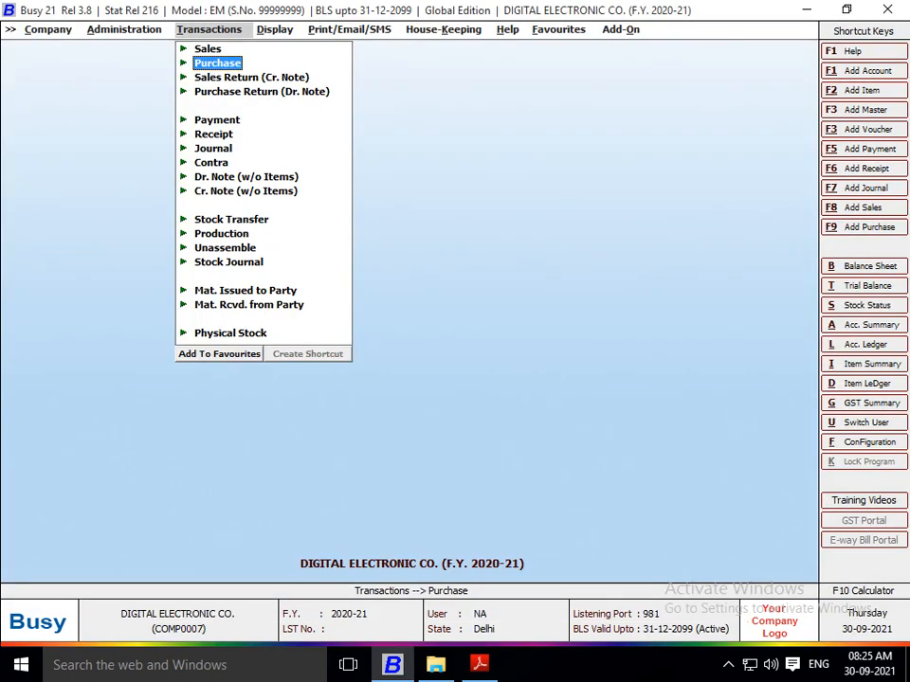
# Step: Open the alphabetical closing stock status report showing balances only
pyautogui.press('Right')
pyautogui.press('Down')
pyautogui.press('Down')
pyautogui.press('Down')
pyautogui.press('Down')
pyautogui.press('Down')
pyautogui.press('Down')
pyautogui.press('Down')
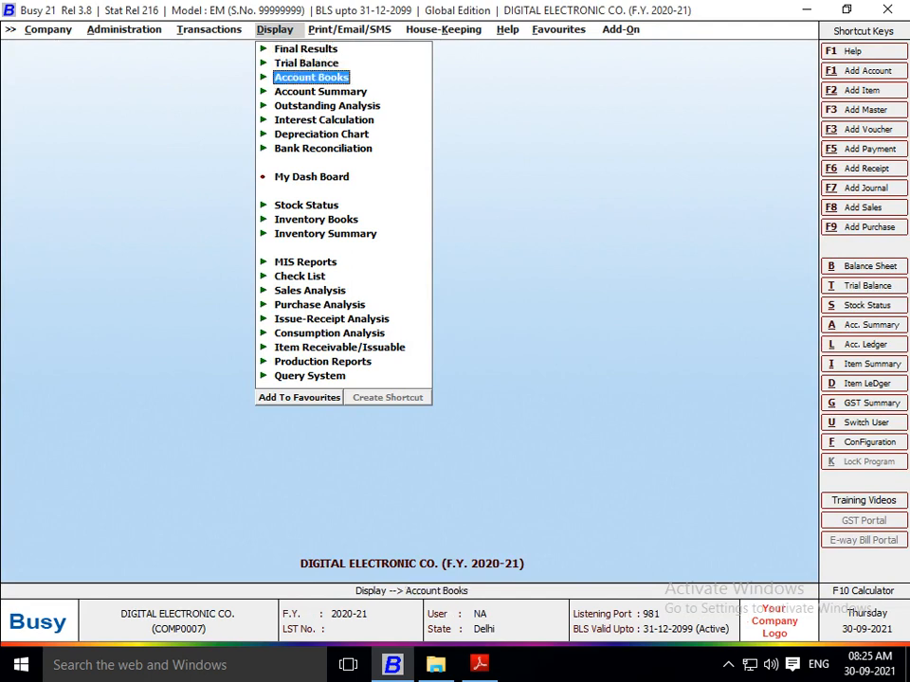
pyautogui.press('Down')
pyautogui.press('Down')
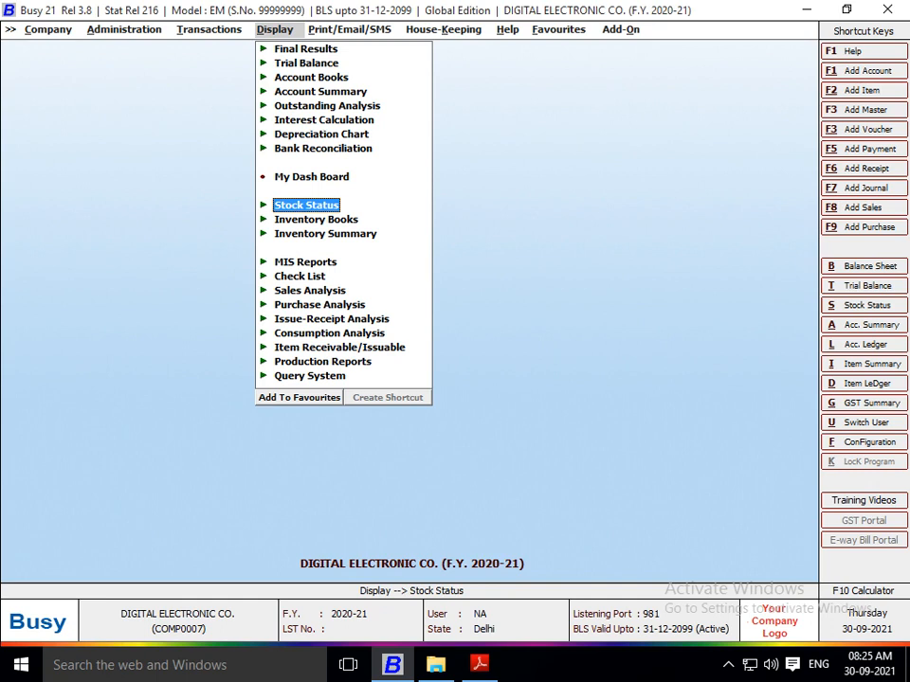
pyautogui.press('Return')
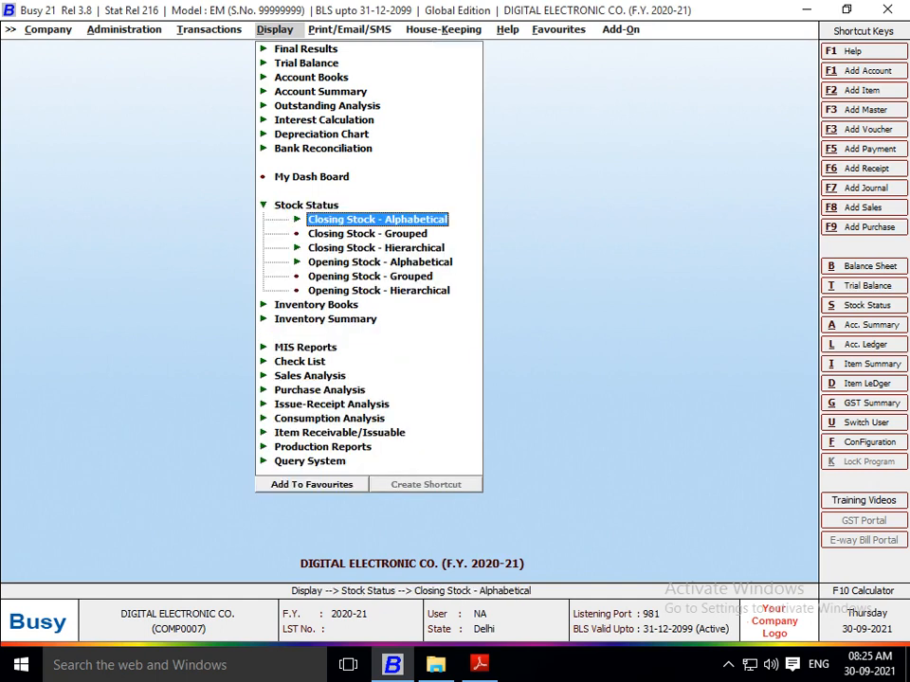
pyautogui.press('Return')
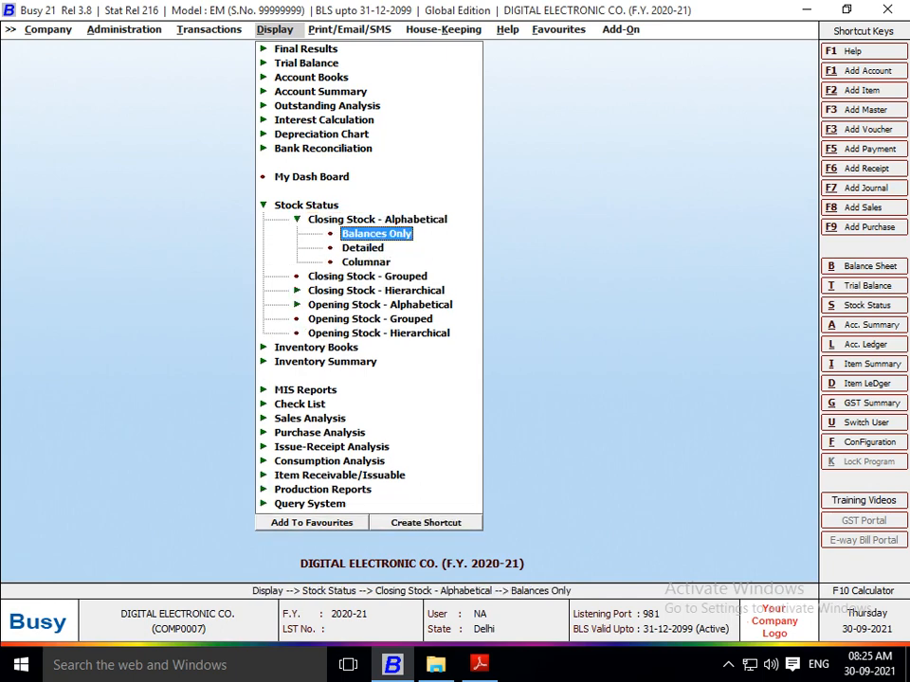
pyautogui.press('Return')
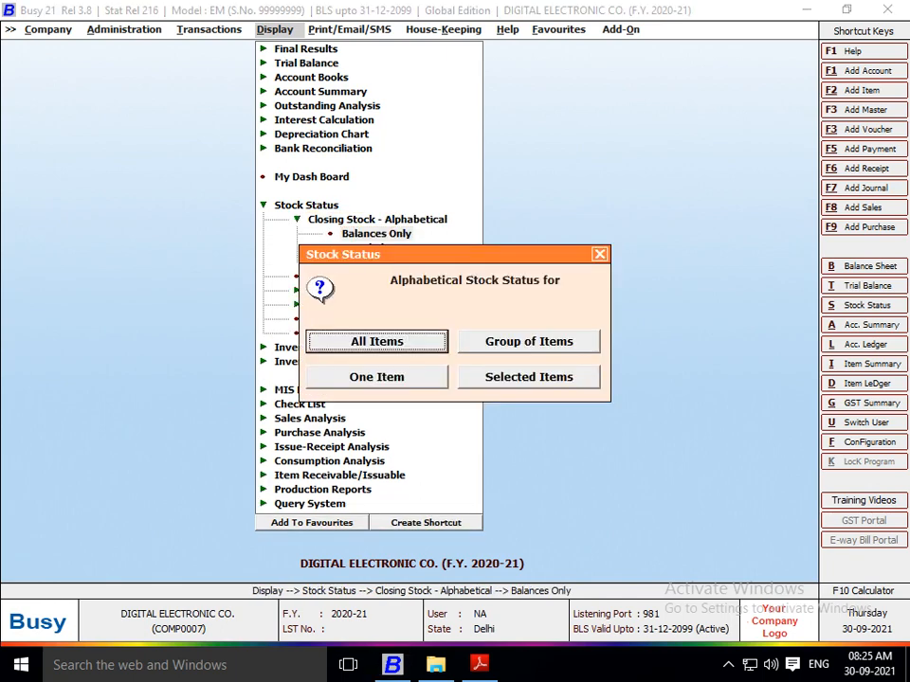
# Step: Generate the stock status for all items as on 27-04-2020, with item values shown and zero-stock items, parent group and MRP left out
pyautogui.press('Right')
pyautogui.press('Left')
pyautogui.press('Right')
pyautogui.press('Left')
pyautogui.press('Return')
pyautogui.press('Return')
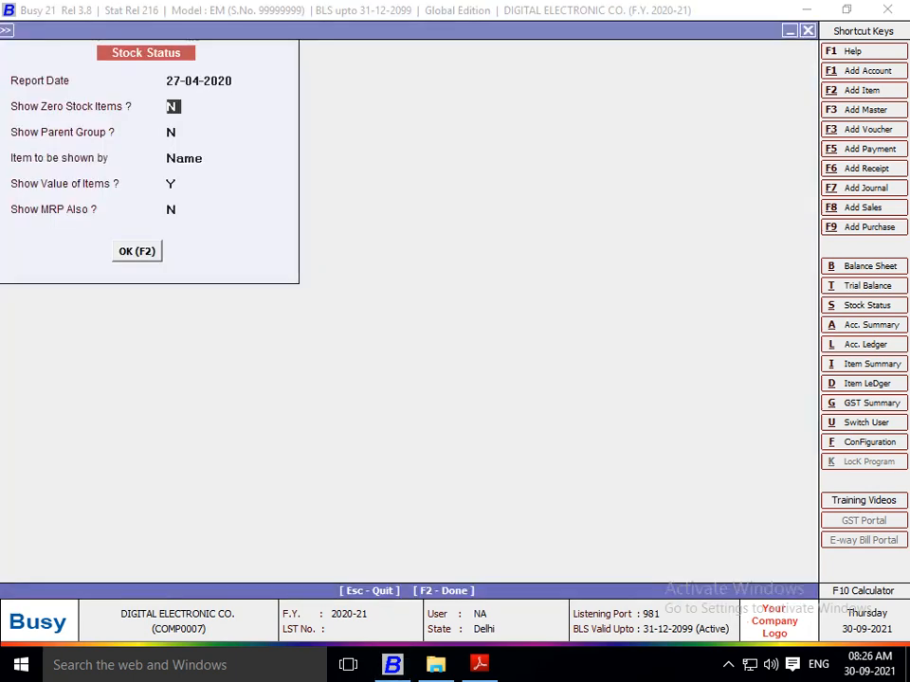
pyautogui.press('Return')
pyautogui.press('Return')
pyautogui.press('Return')
pyautogui.press('Return')
pyautogui.press('Return')
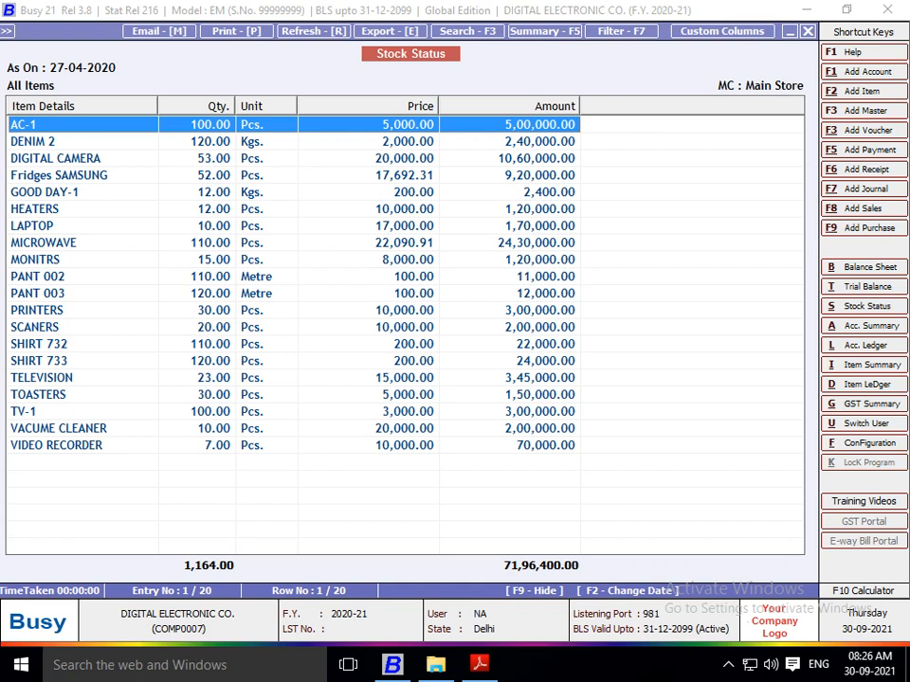
# Step: Start exporting the stock status report with PDF as the data format
pyautogui.press('e')
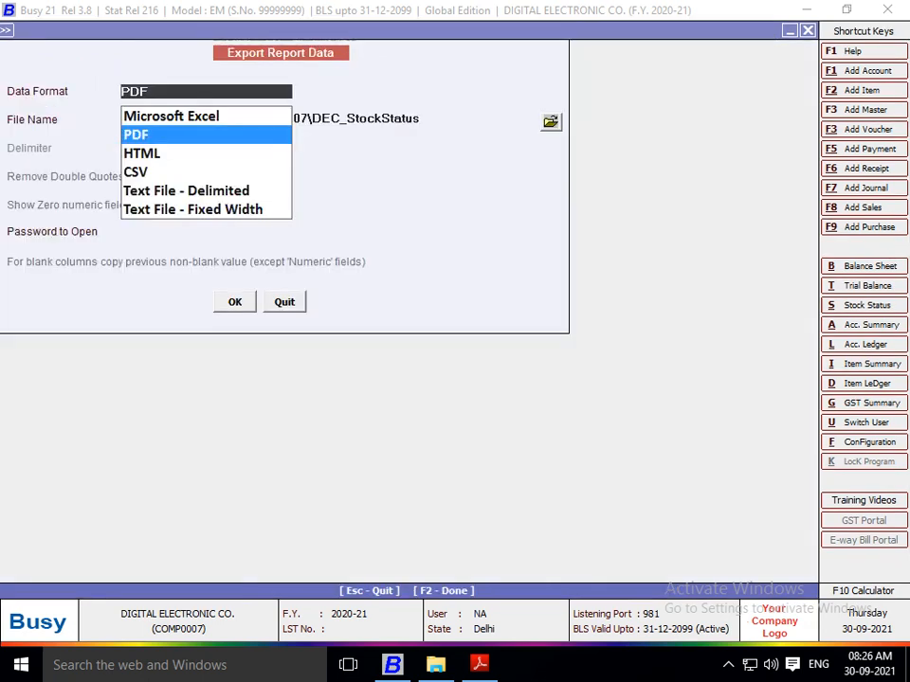
pyautogui.press('Up')
pyautogui.press('Down')
pyautogui.press('Up')
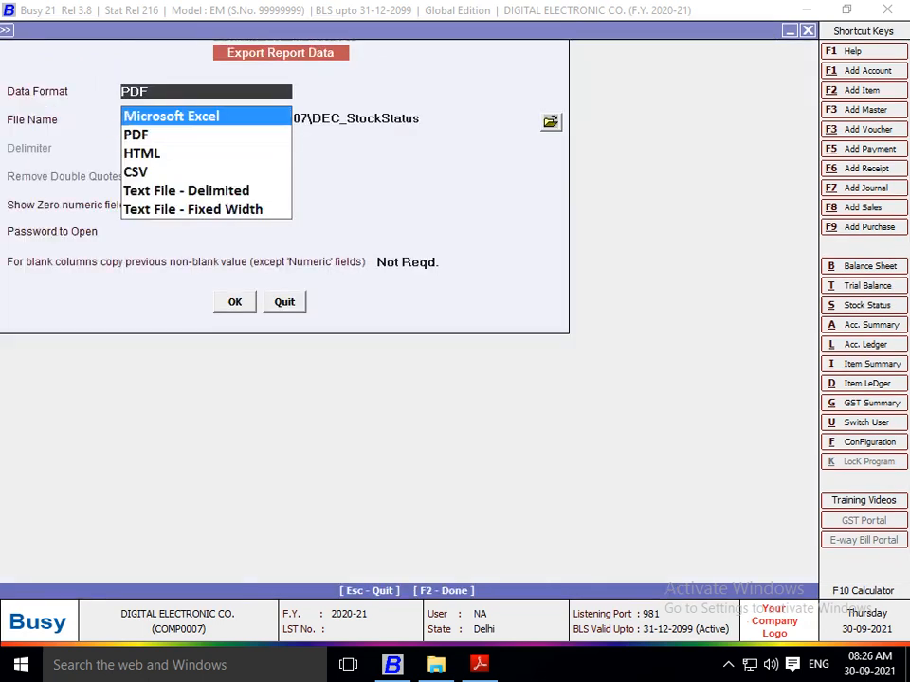
pyautogui.press('Down')
pyautogui.press('Return')
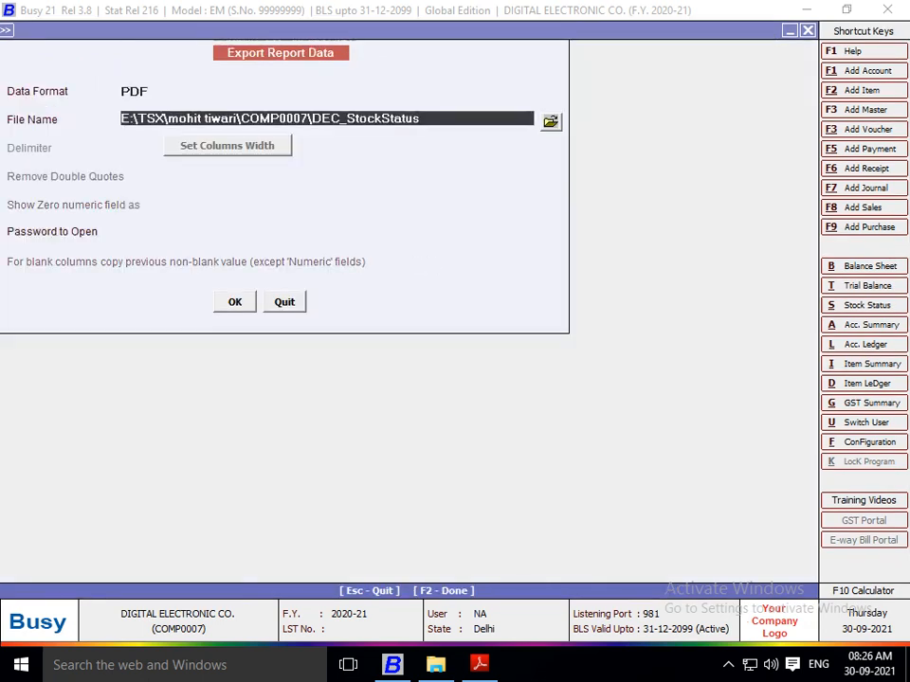
# Step: Save the stock status export into E:\AAAA\PROJECT QN & ANS\6 PROJECT and decline opening the exported file
pyautogui.press('Return')
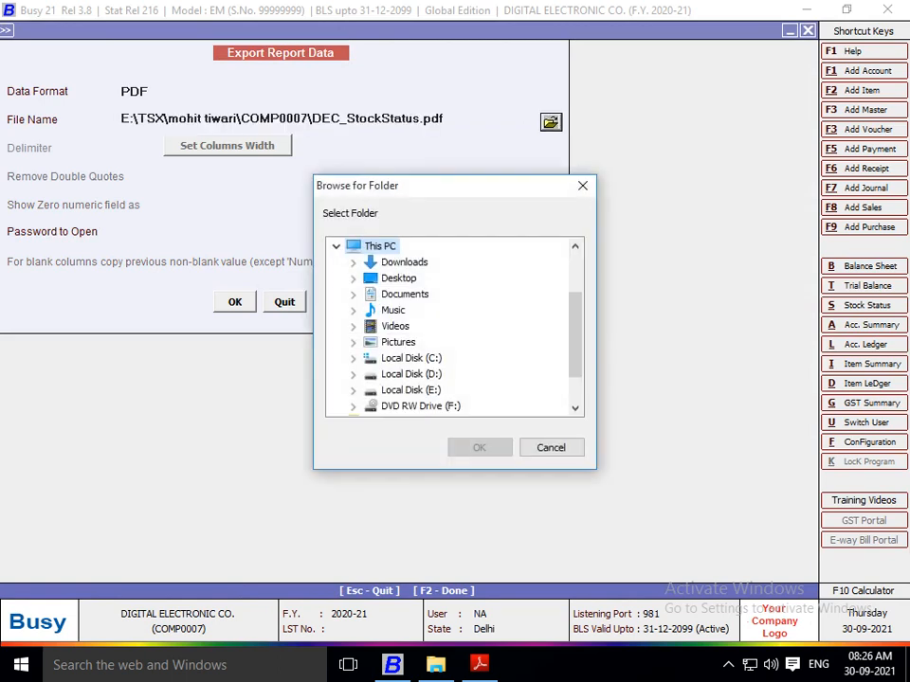
pyautogui.click(353, 390)
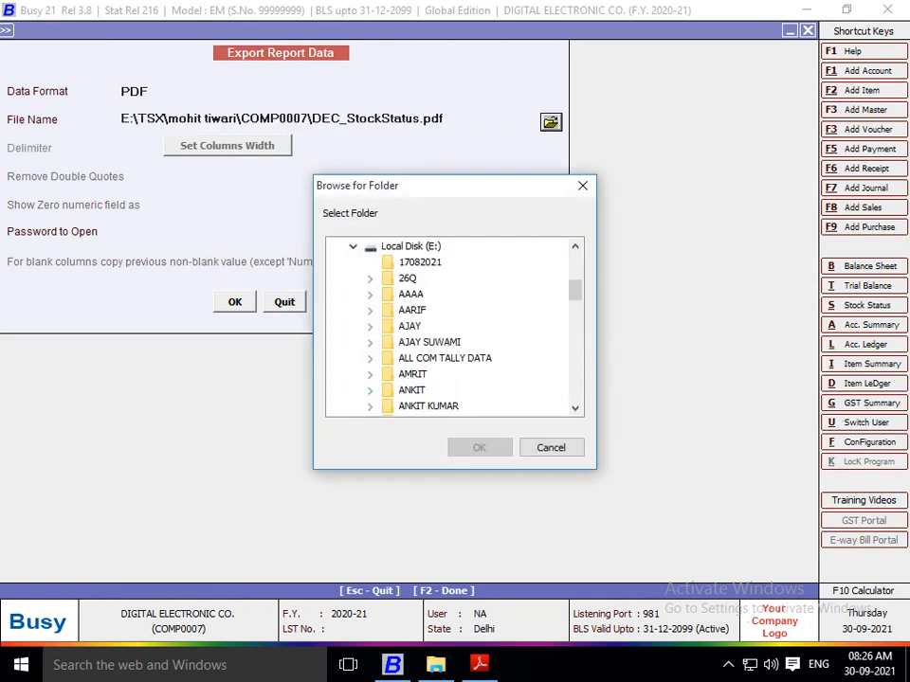
pyautogui.click(411, 294)
pyautogui.click(412, 326)
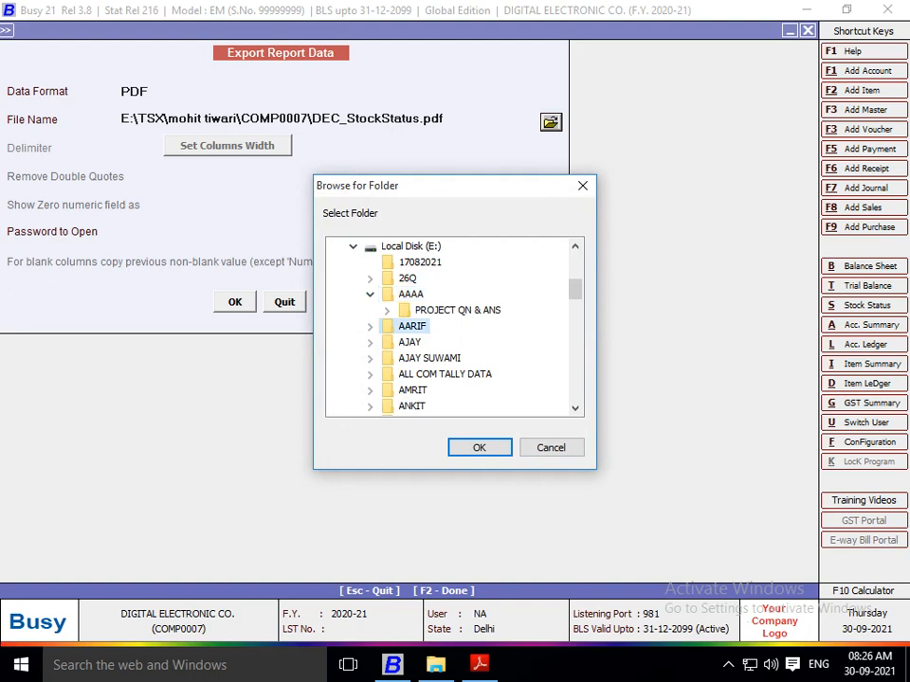
pyautogui.click(386, 311)
pyautogui.click(456, 342)
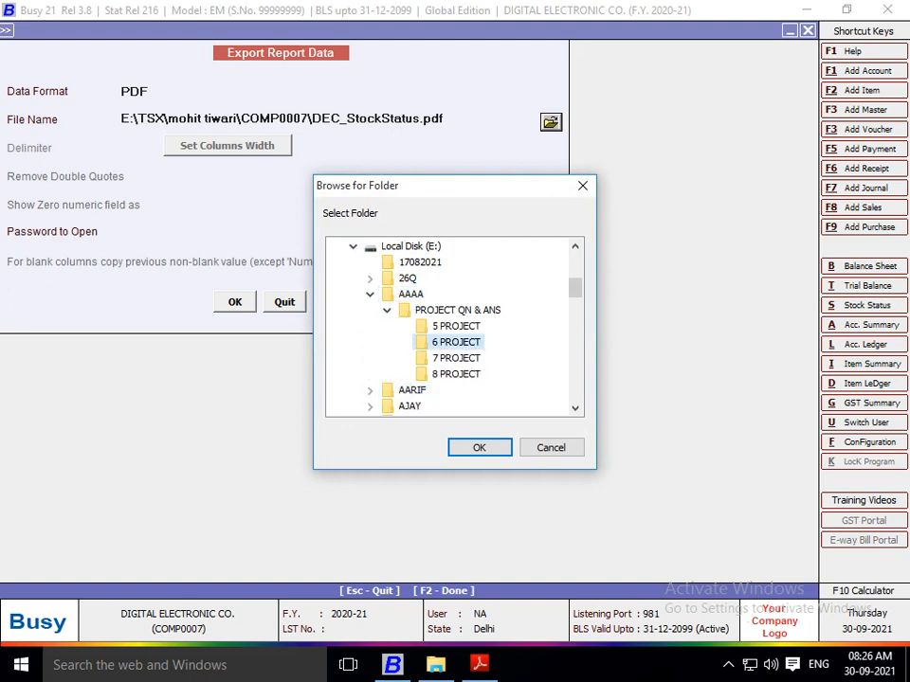
pyautogui.press('Return')
pyautogui.press('Return')
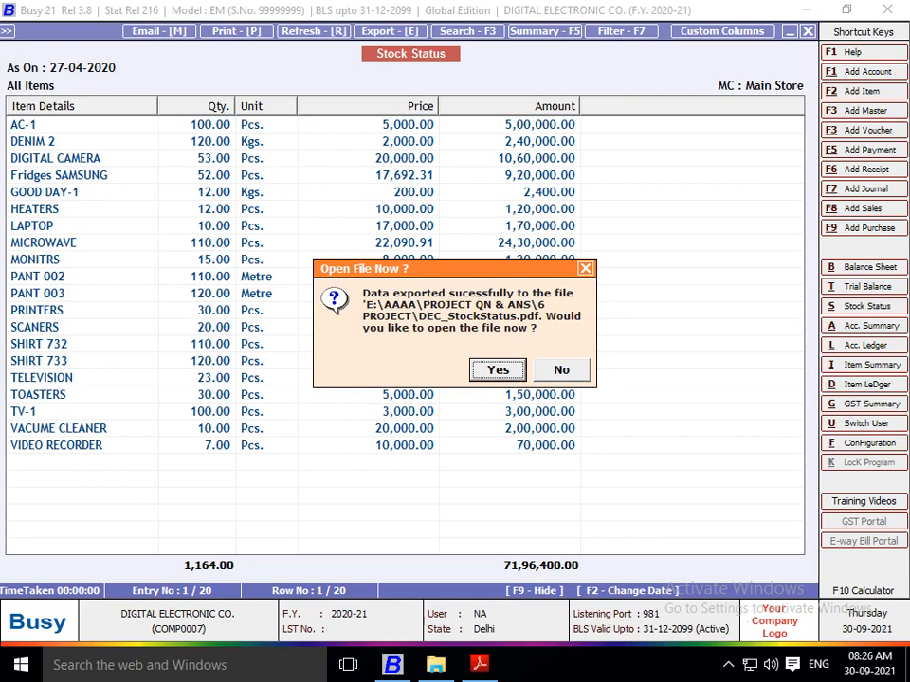
pyautogui.press('Right')
pyautogui.press('Return')
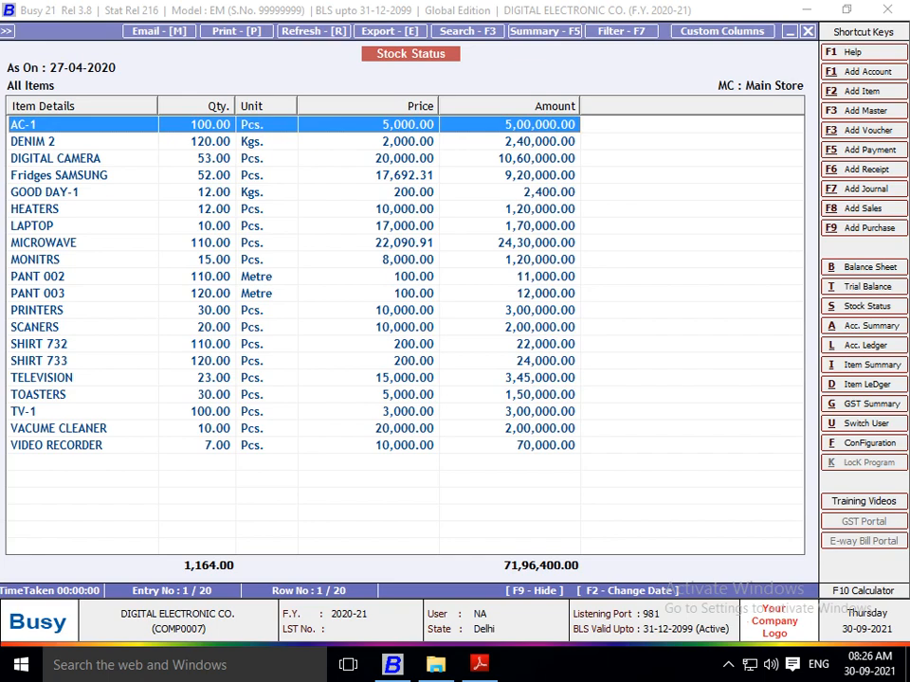
# Step: Switch to Adobe Reader to read the question after the stock balance one in Project 6.pdf, and return to Busy
pyautogui.hotkey('alt', 'Tab')
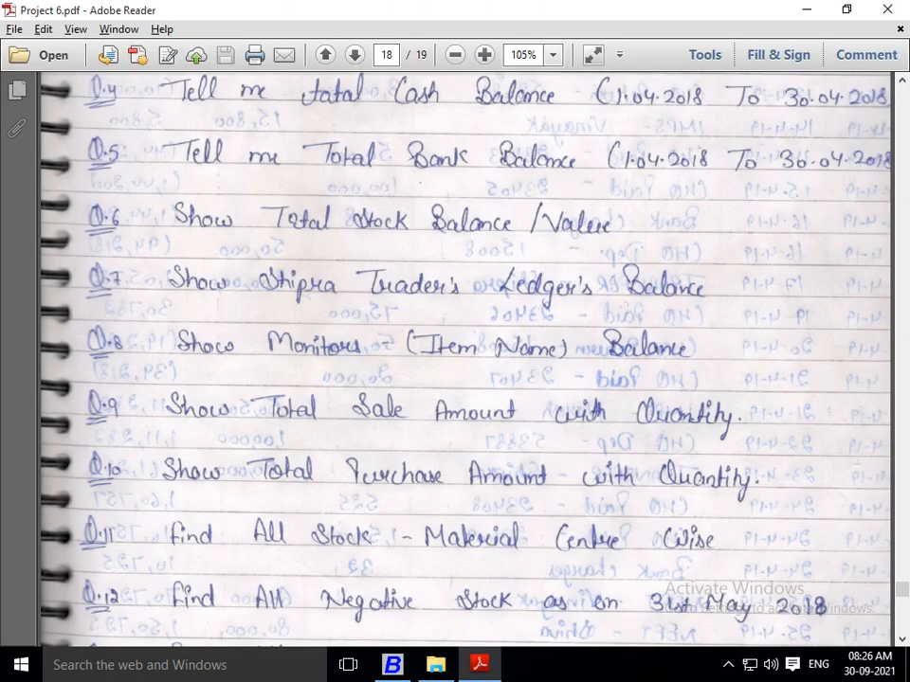
pyautogui.scroll(-2, 465, 360)
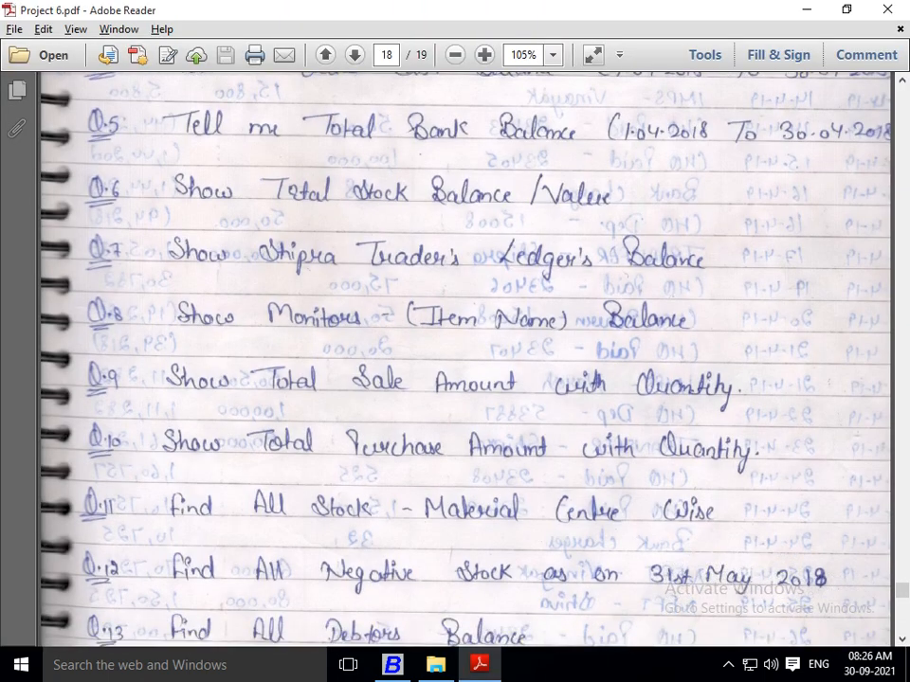
pyautogui.press('Down')
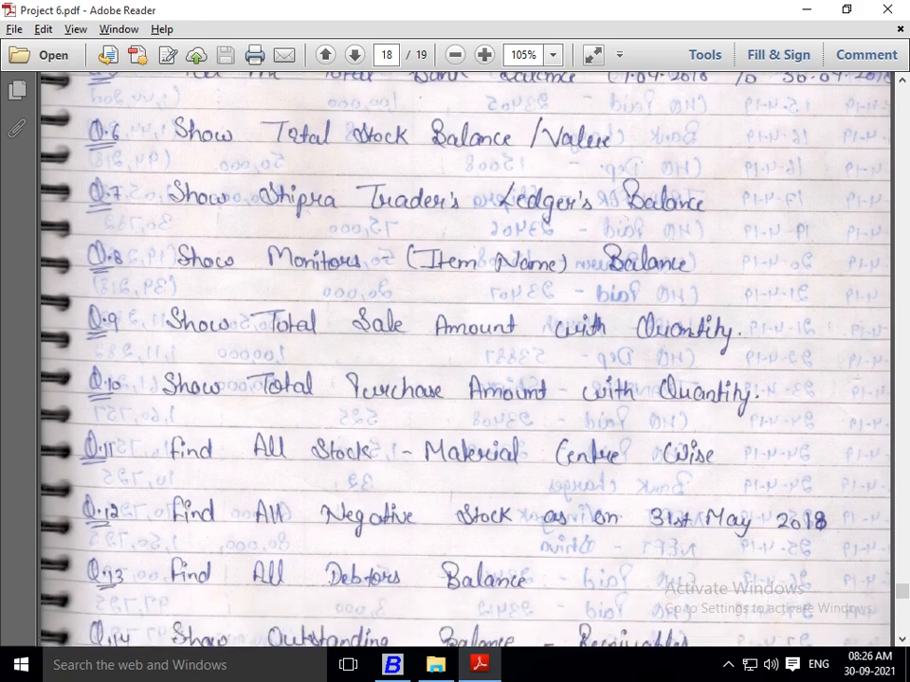
pyautogui.press('Up')
pyautogui.press('Down')
pyautogui.hotkey('alt', 'Tab')
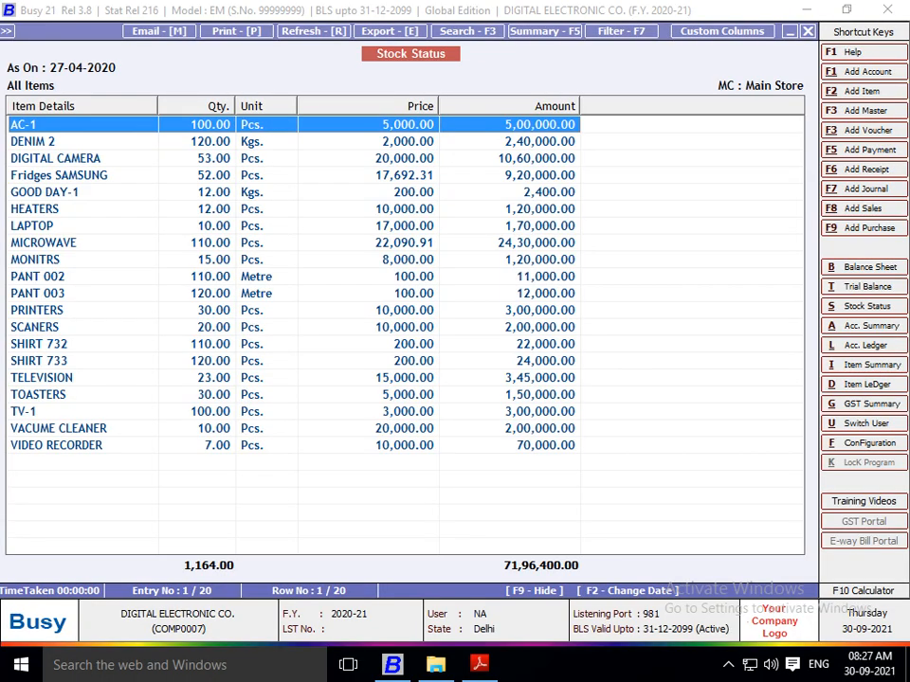
# Step: Generate the account ledger of Shipra Traders from 01-04-2020 to 27-04-2020 with the existing display options
pyautogui.hotkey('alt', 'l')
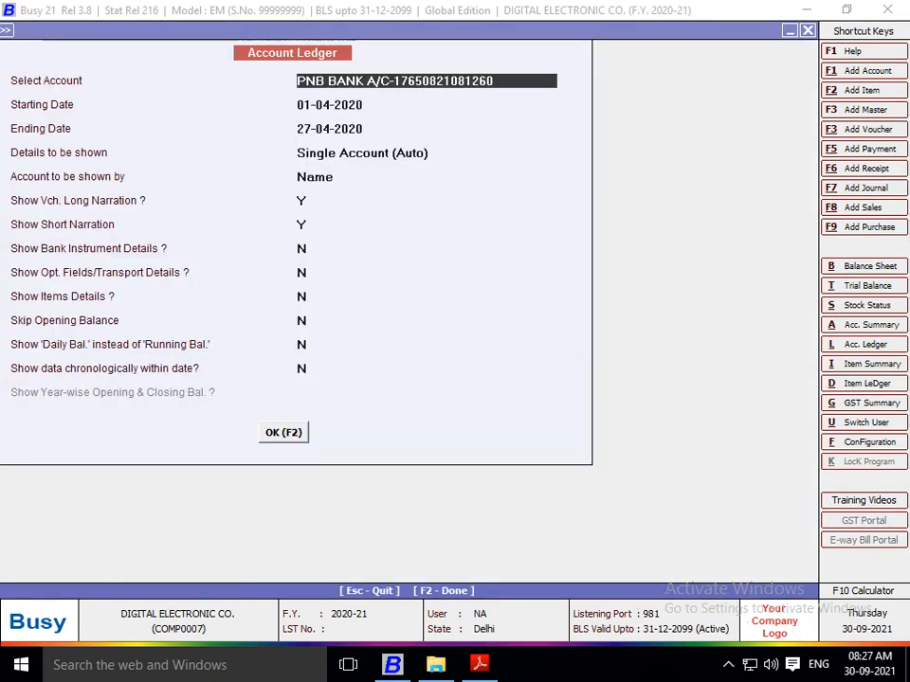
pyautogui.write('S')
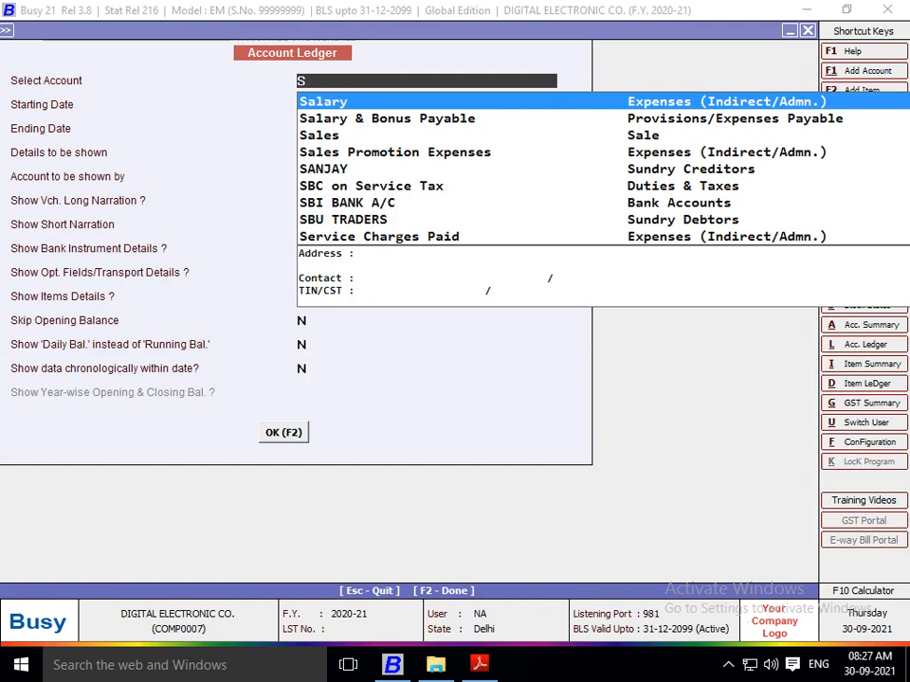
pyautogui.write('I')
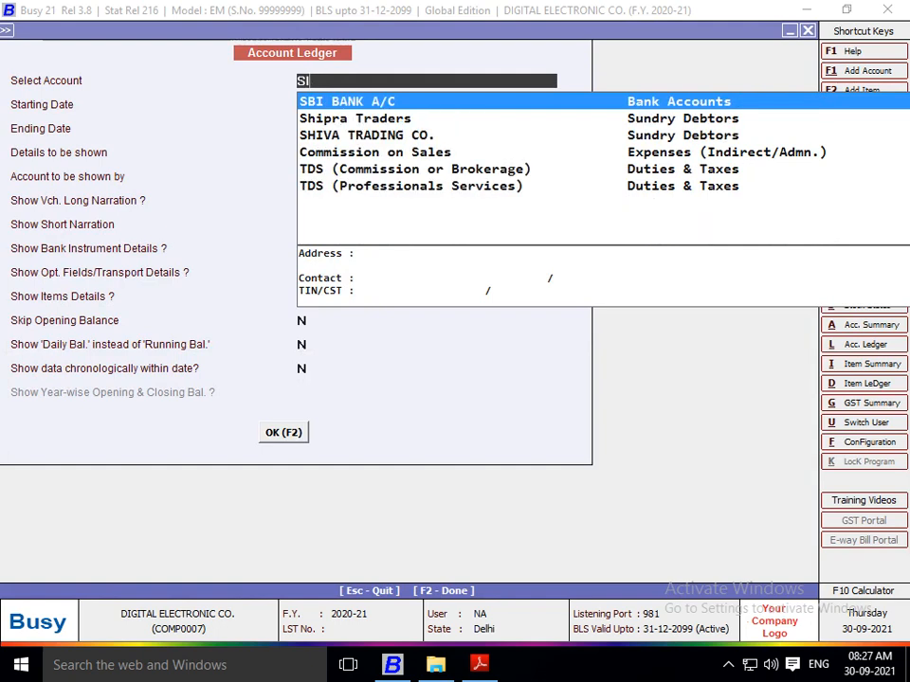
pyautogui.press('Down')
pyautogui.press('Down')
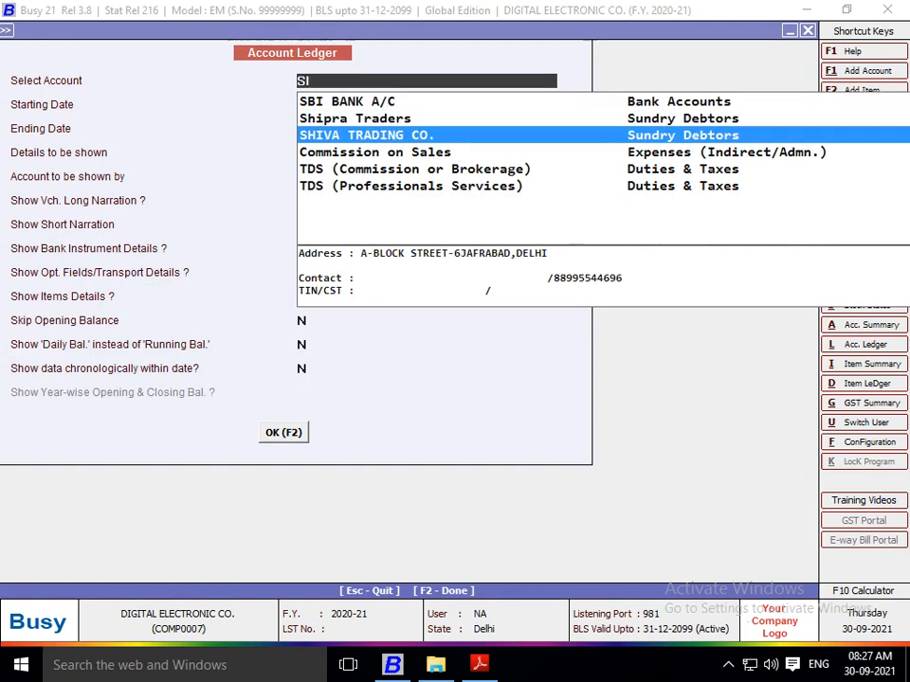
pyautogui.press('Up')
pyautogui.press('Return')
pyautogui.press('F2')
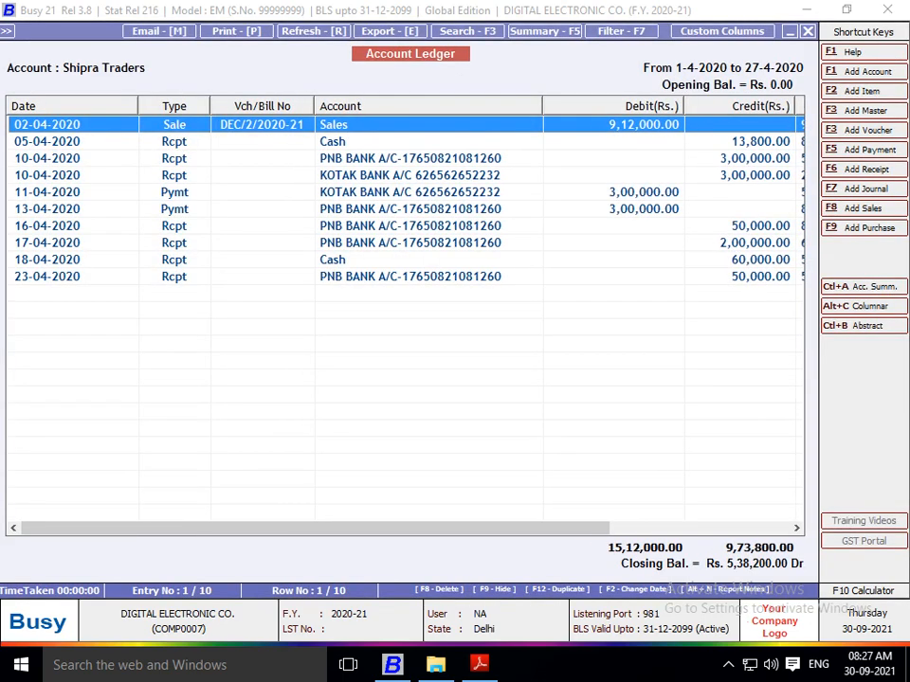
# Step: Narrow the Date and Account columns of the Shipra Traders ledger to make room for the Balance column
pyautogui.moveTo(138, 106); pyautogui.dragTo(102, 106)
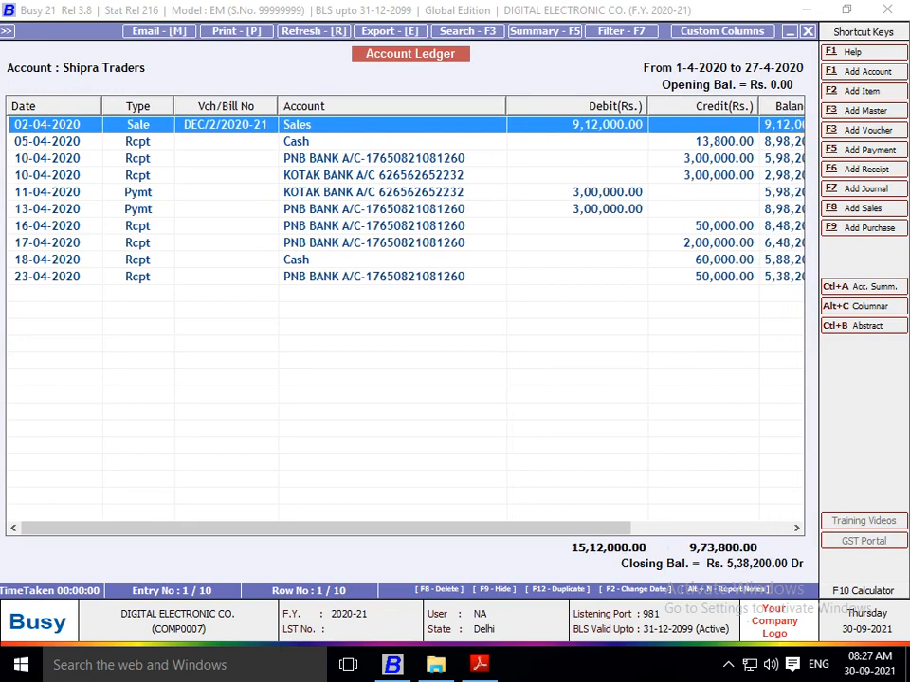
pyautogui.moveTo(506, 106); pyautogui.dragTo(476, 106)
pyautogui.moveTo(471, 106); pyautogui.dragTo(470, 106)
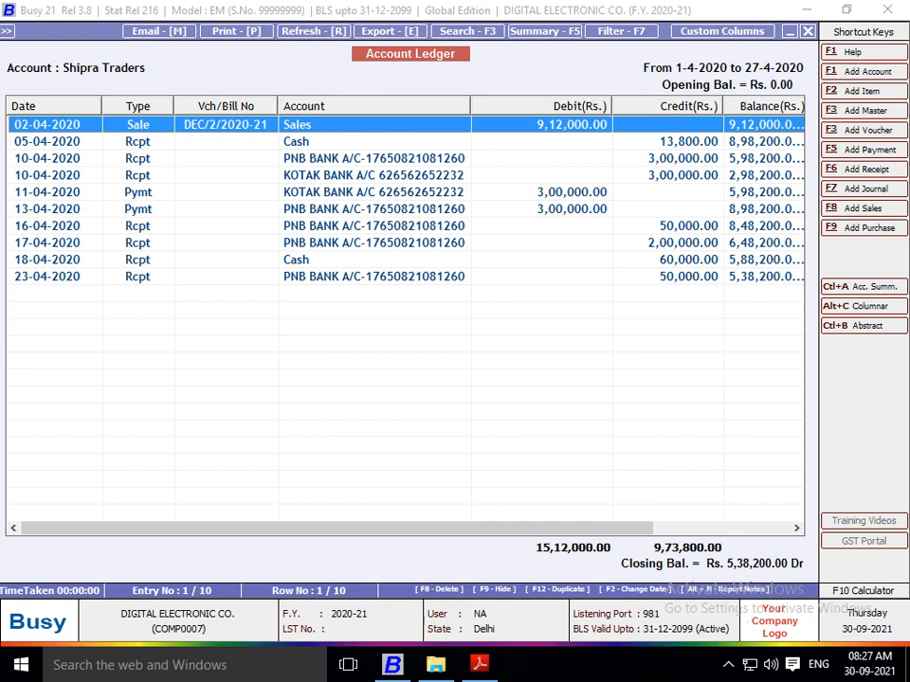
# Step: Examine the receipt and payment entries dated 10-04-2020 to 13-04-2020 in the Shipra Traders ledger
pyautogui.click(540, 175)
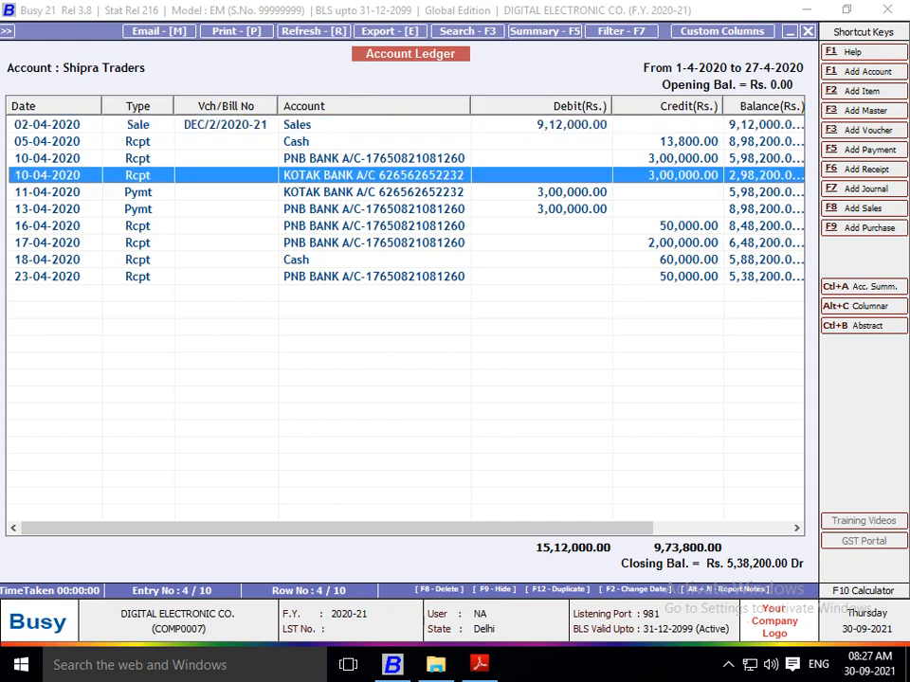
pyautogui.press('Up')
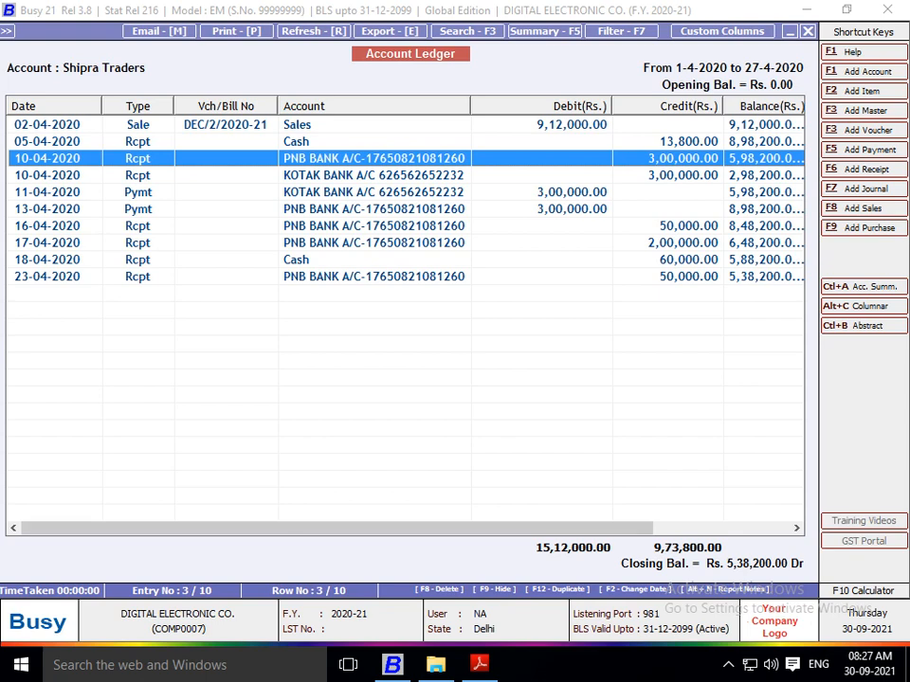
pyautogui.press('Down')
pyautogui.press('Down')
pyautogui.press('Down')
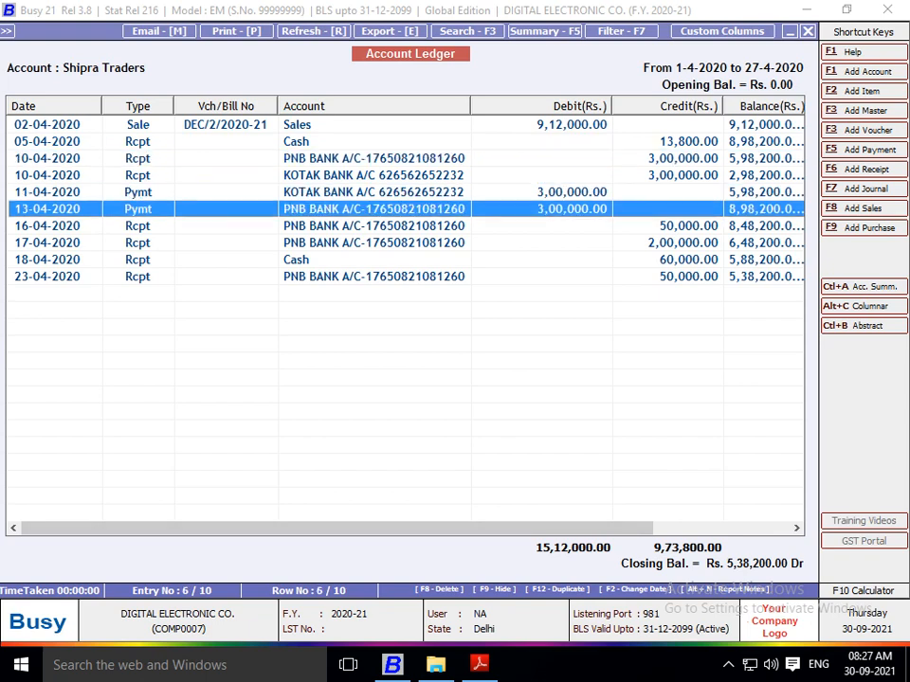
pyautogui.press('Up')
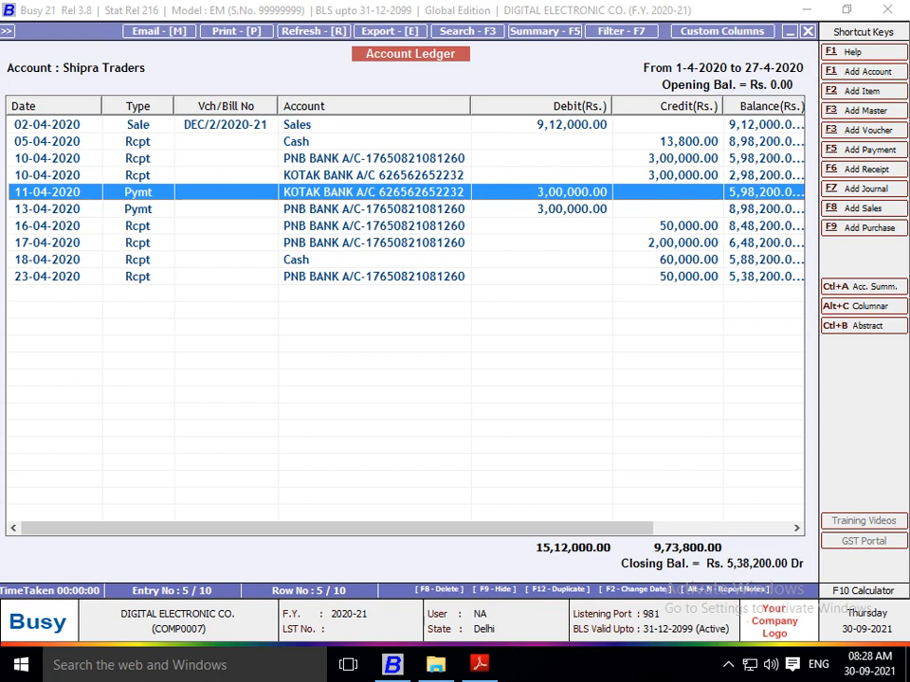
# Step: Start exporting the Shipra Traders ledger with PDF as the data format
pyautogui.press('e')
pyautogui.press('Up')
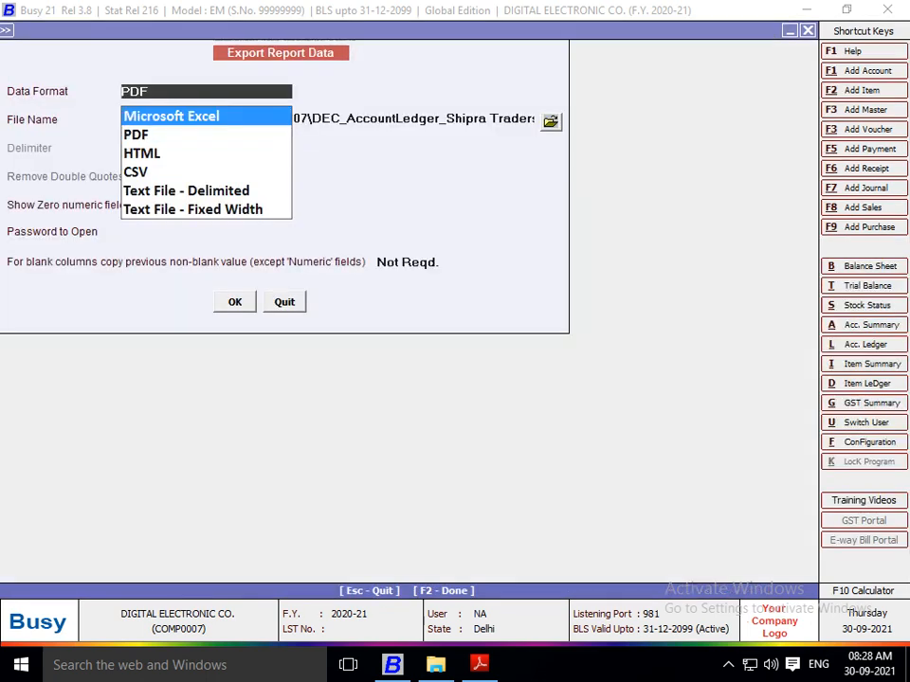
pyautogui.press('Down')
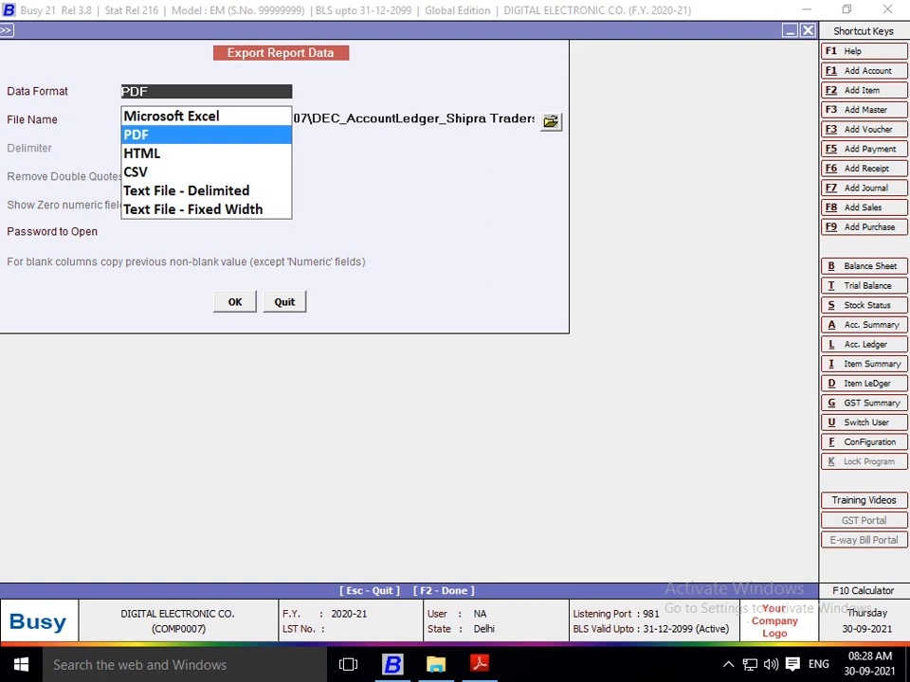
pyautogui.press('Return')
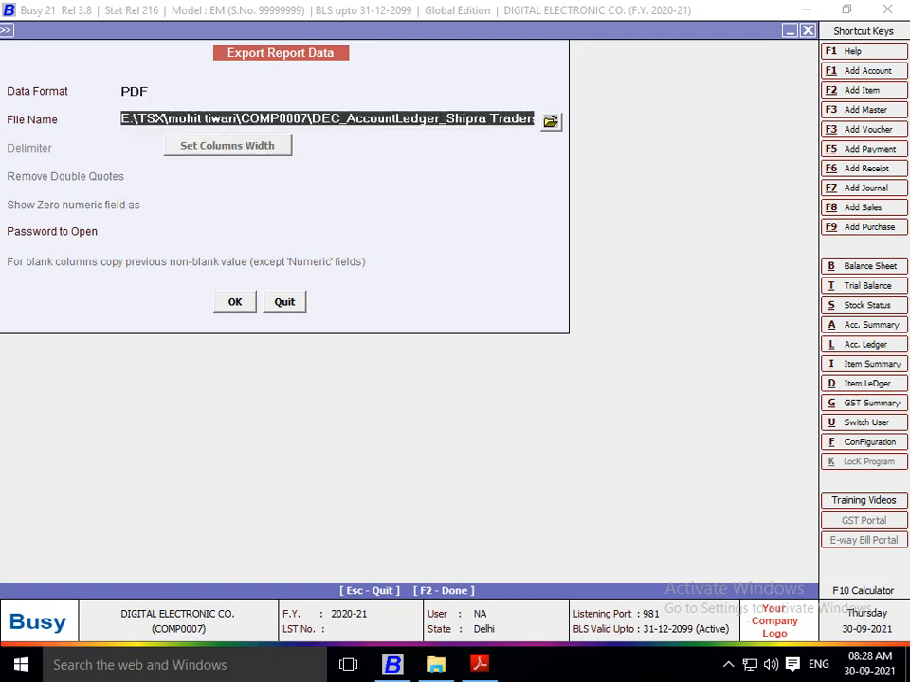
# Step: Save the Shipra Traders ledger export into E:\AAAA\PROJECT QN & ANS\6 PROJECT and decline opening the exported file
pyautogui.click(551, 121)
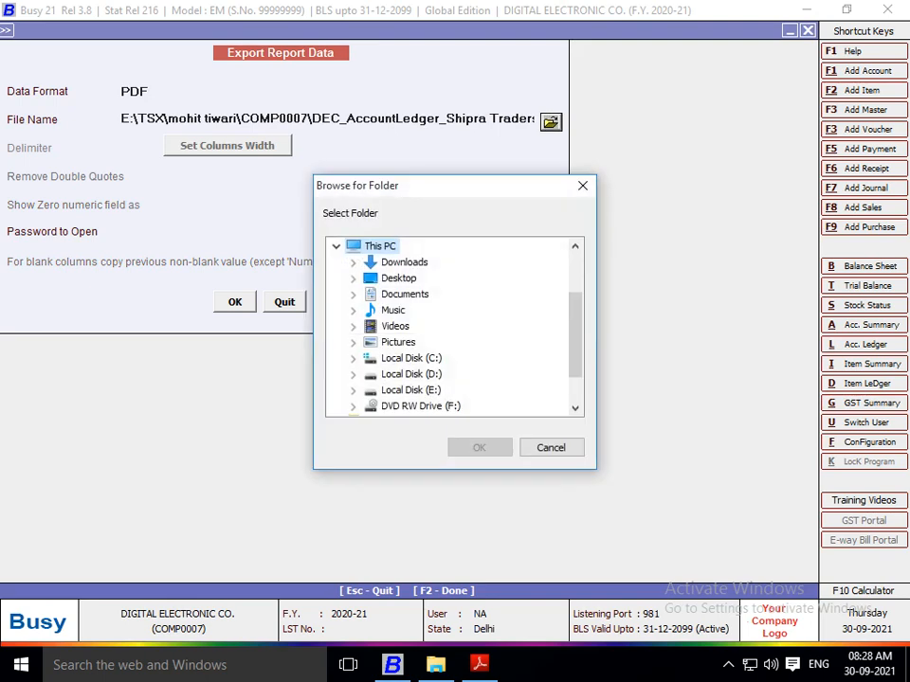
pyautogui.click(352, 389)
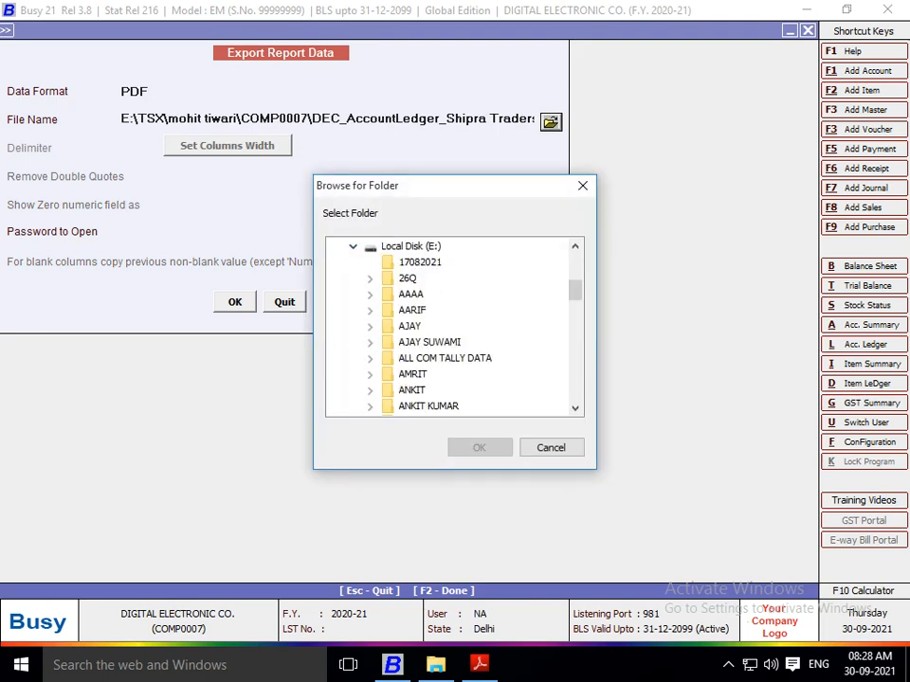
pyautogui.click(369, 293)
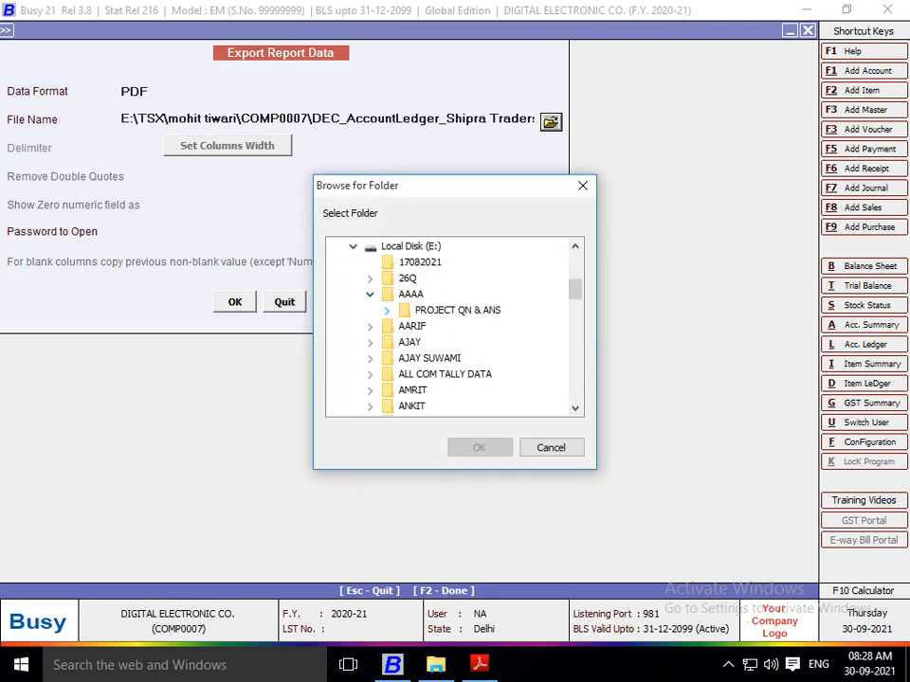
pyautogui.click(386, 310)
pyautogui.click(456, 341)
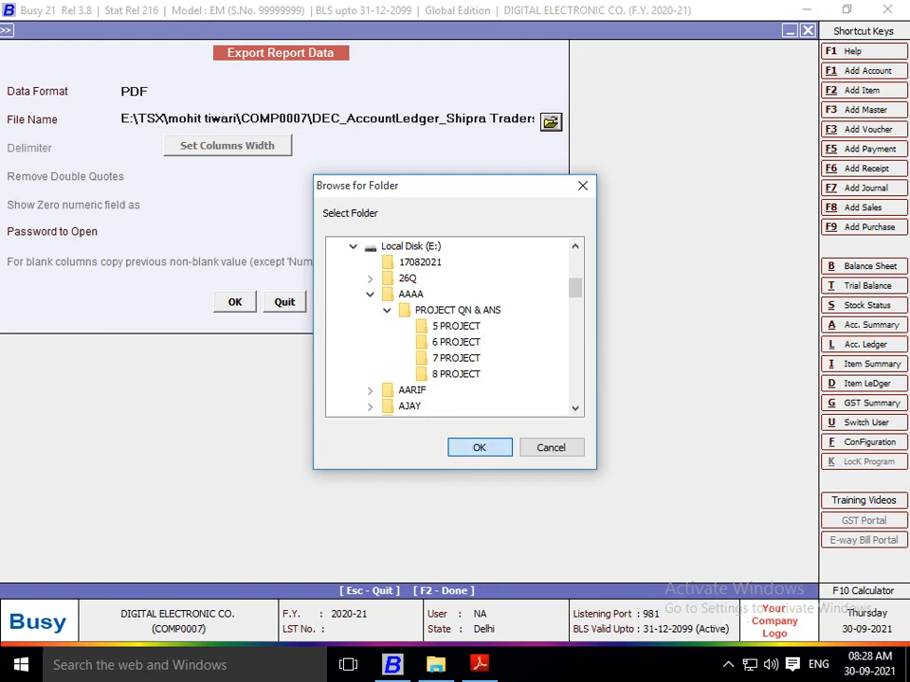
pyautogui.press('Return')
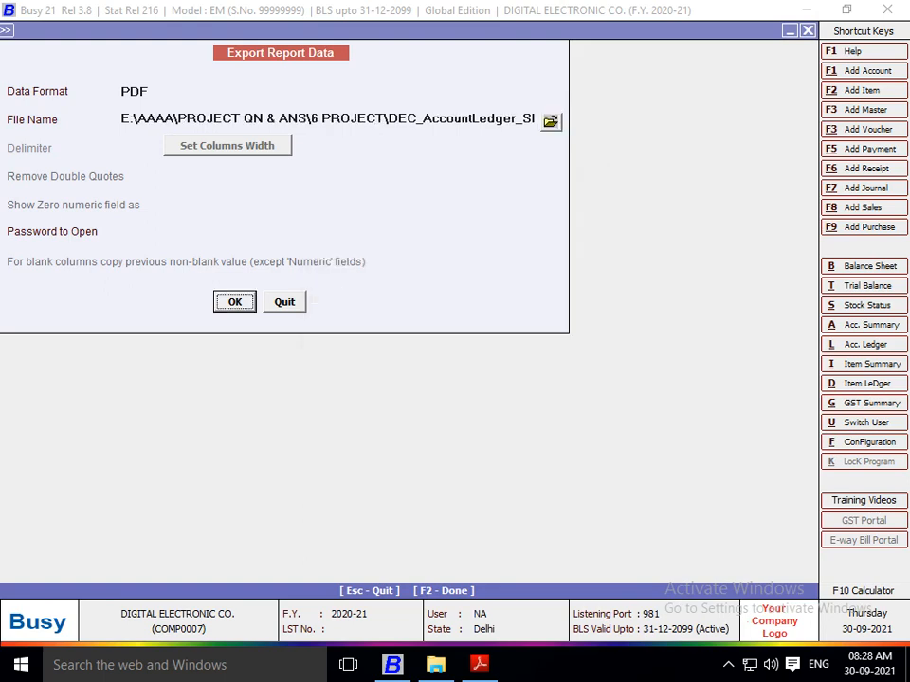
pyautogui.press('Return')
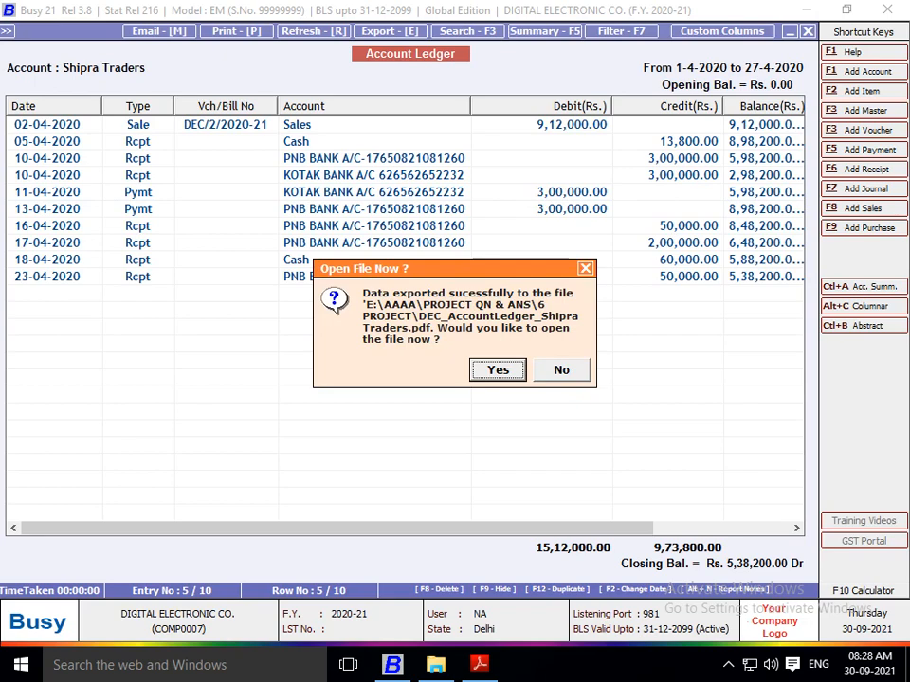
pyautogui.press('Right')
pyautogui.press('Return')
# Step: Check the question following the Shipra Traders ledger one in Project 6.pdf in Adobe Reader, and return to Busy
pyautogui.hotkey('alt', 'Tab')
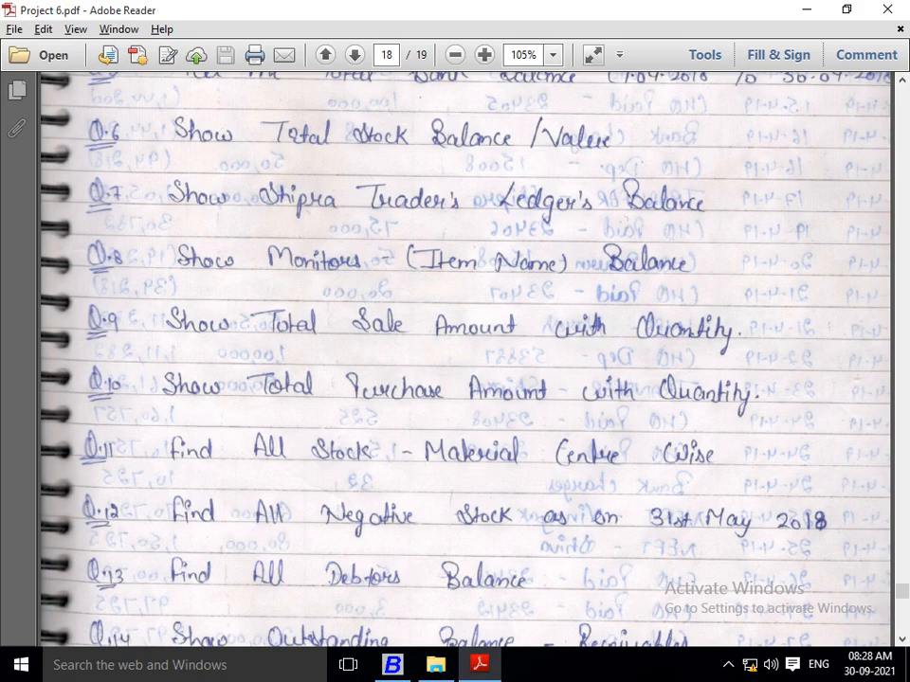
pyautogui.hotkey('alt', 'Tab')
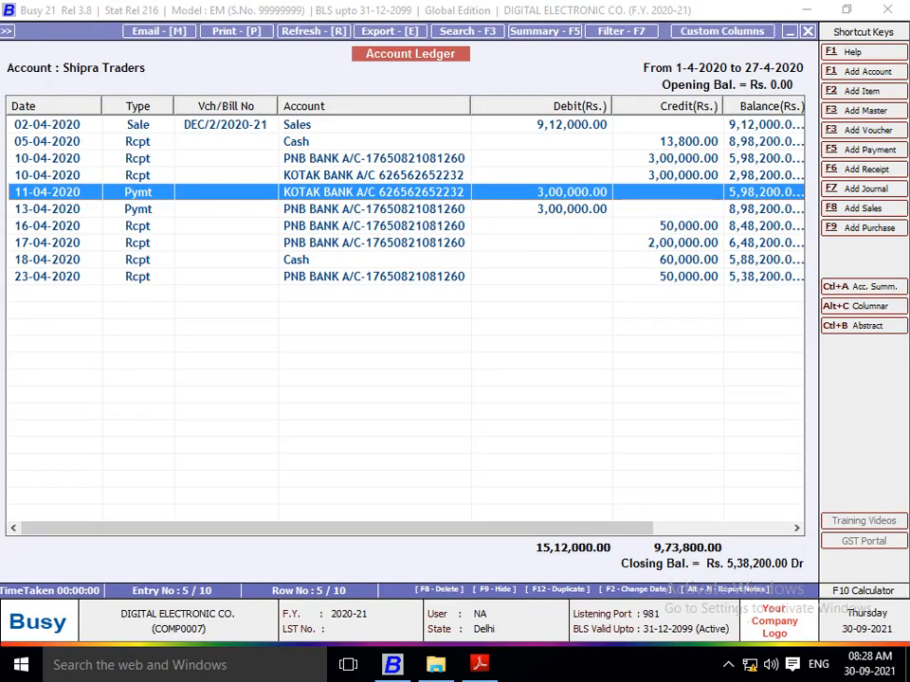
# Step: Close the Shipra Traders ledger and start the alphabetical closing stock status report with balances only
pyautogui.press('Escape')
pyautogui.press('Escape')
pyautogui.press('Escape')
pyautogui.press('Escape')
pyautogui.press('Escape')
pyautogui.press('Escape')
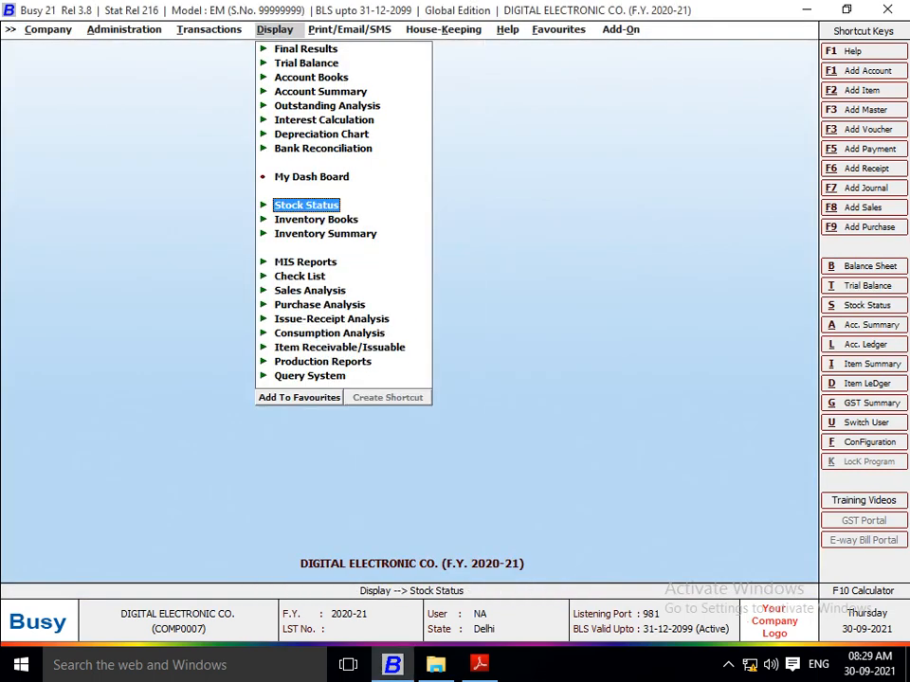
pyautogui.press('Return')
pyautogui.press('Return')
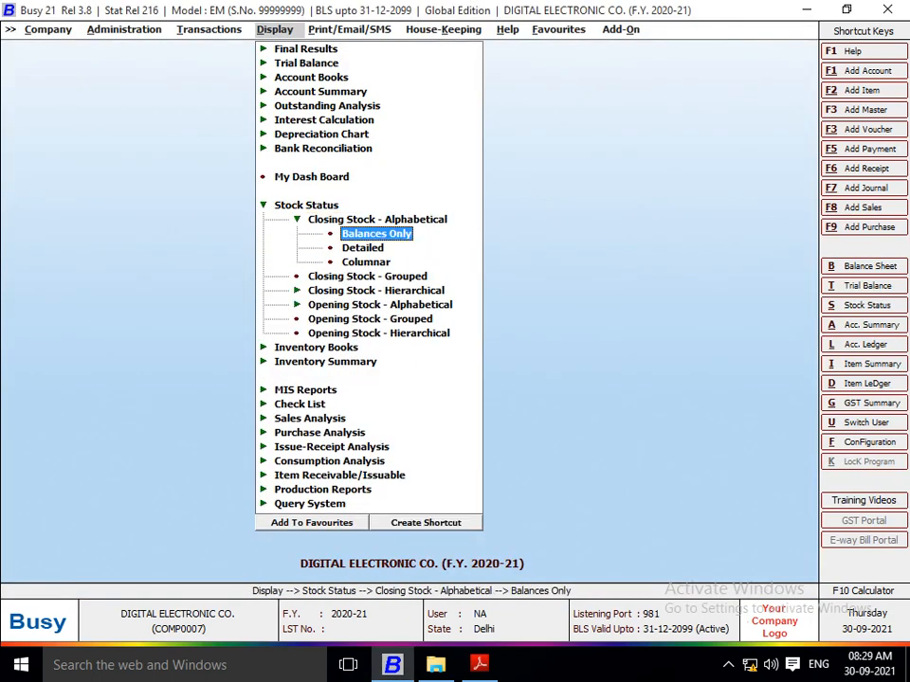
pyautogui.press('Return')
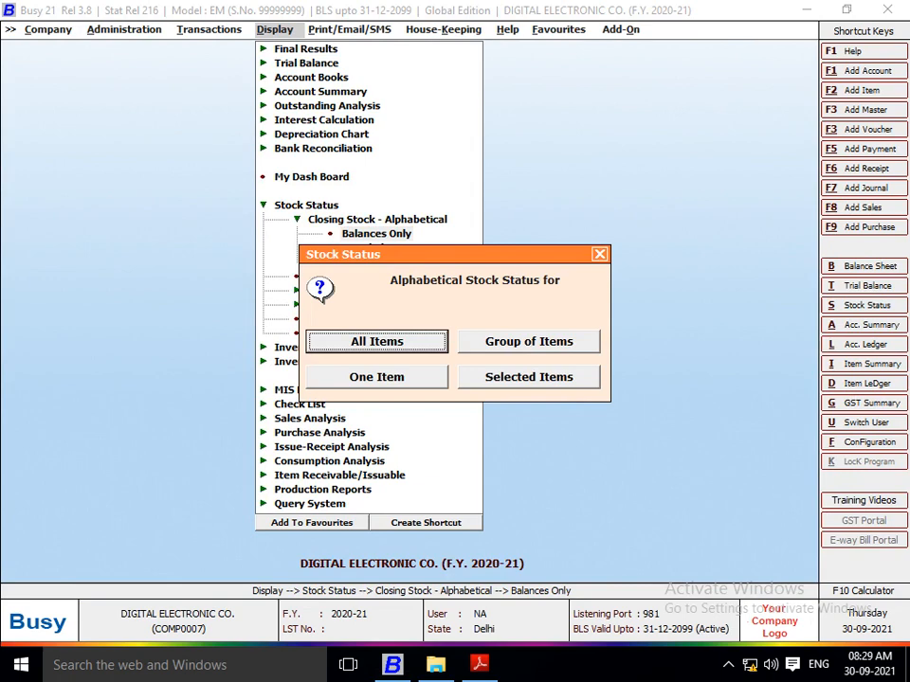
# Step: Generate the stock status for the single item MONITRS with the report date 27-04-2020
pyautogui.press('Right')
pyautogui.press('Left')
pyautogui.press('Right')
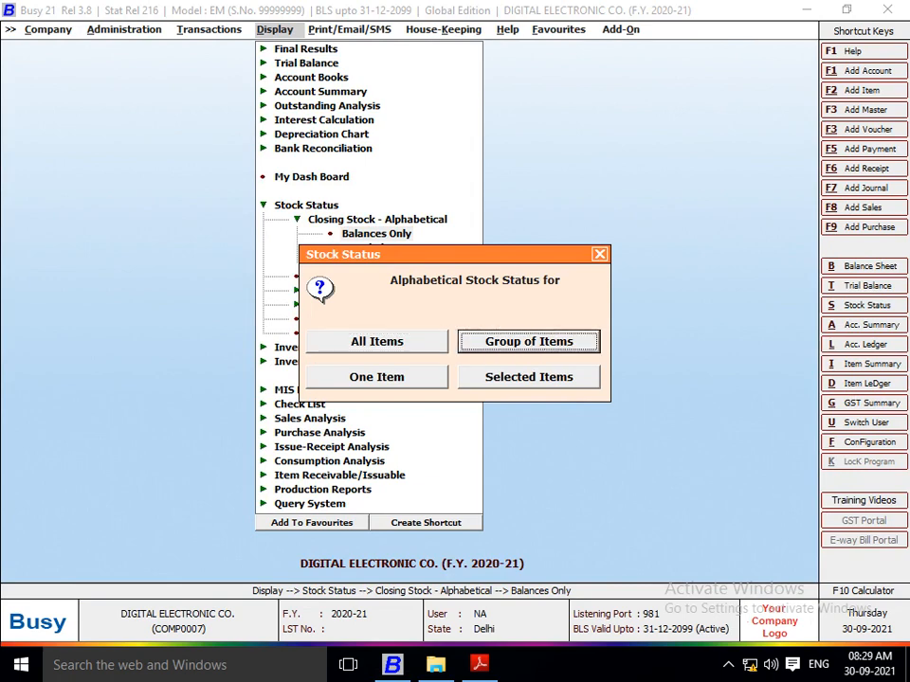
pyautogui.press('Right')
pyautogui.press('Return')
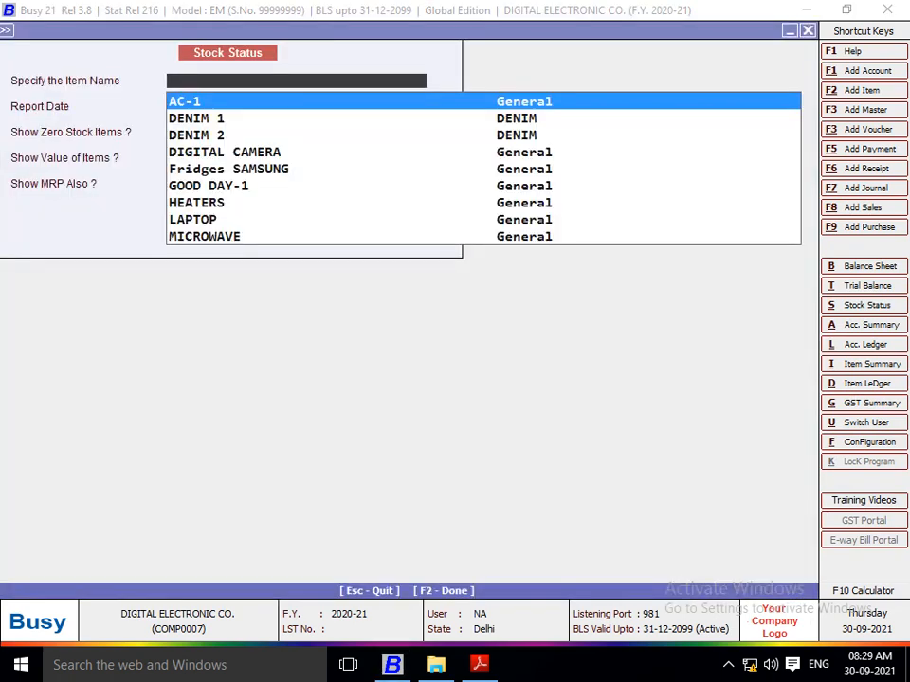
pyautogui.write('MONI')
pyautogui.press('Return')
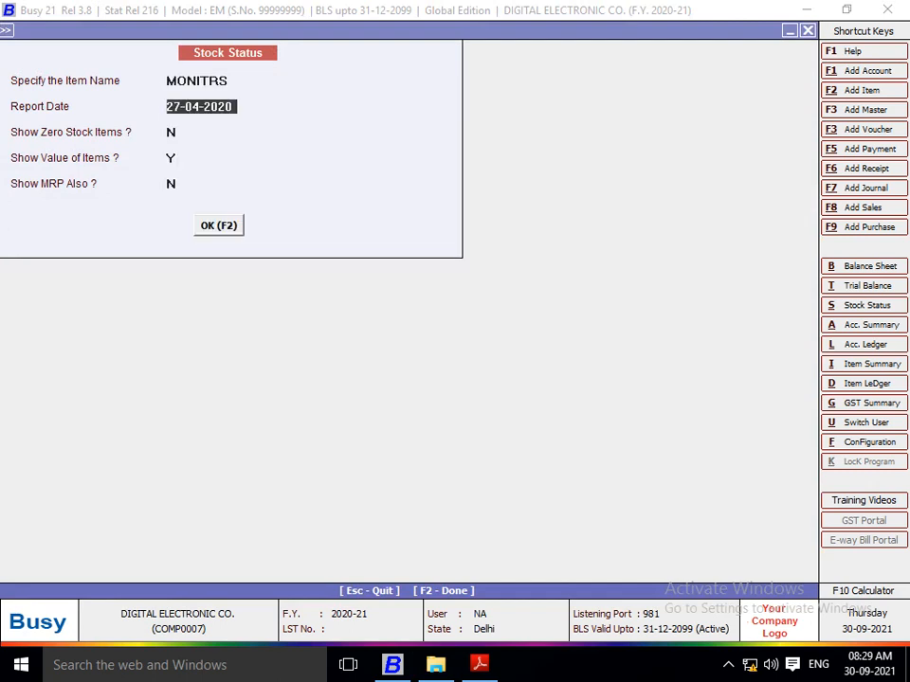
pyautogui.press('F2')
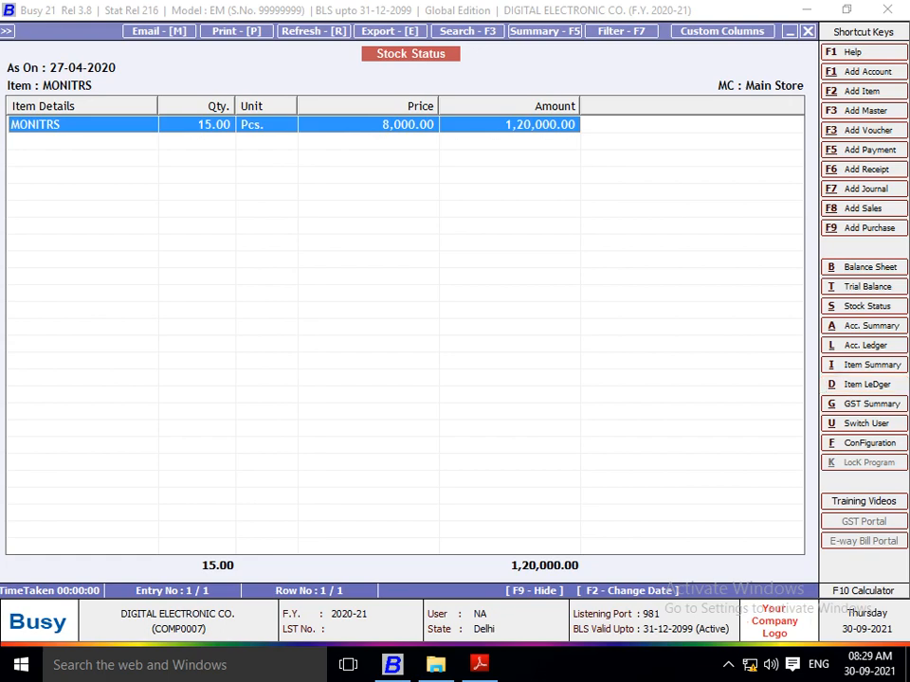
# Step: Check the Monitors question in Project 6.pdf, then display the MONITRS stock ledger from 01-04-2020 to 27-04-2020 in Busy
pyautogui.press('Escape')
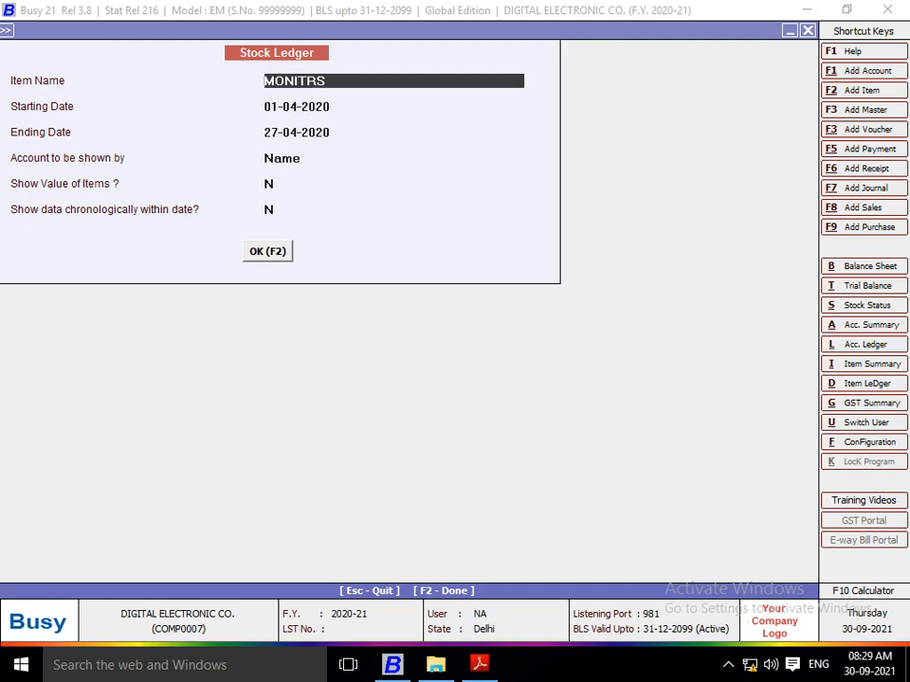
pyautogui.hotkey('alt', 'Tab')
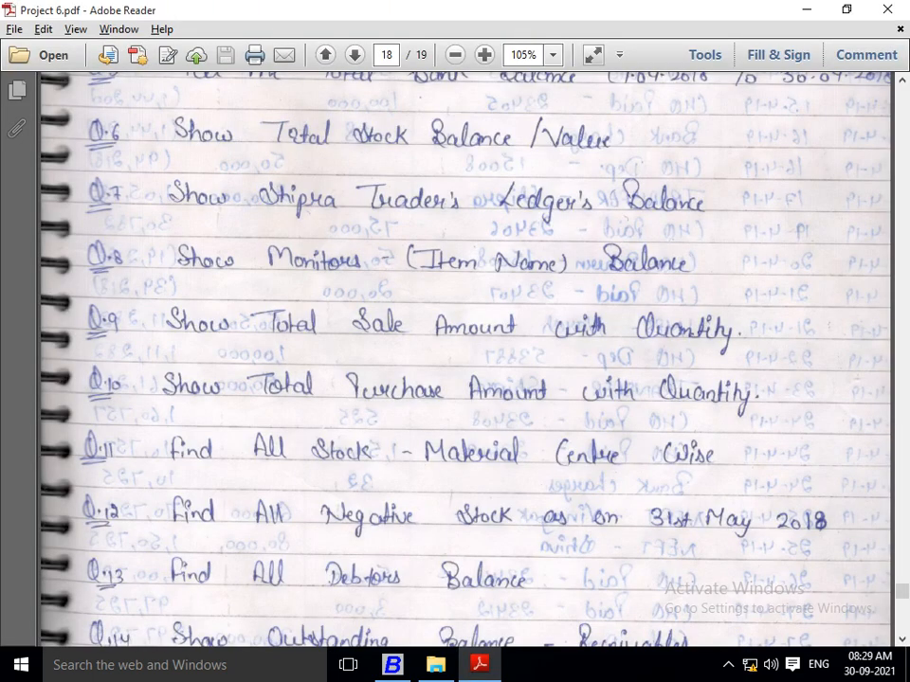
pyautogui.hotkey('alt', 'Tab')
pyautogui.write('MON')
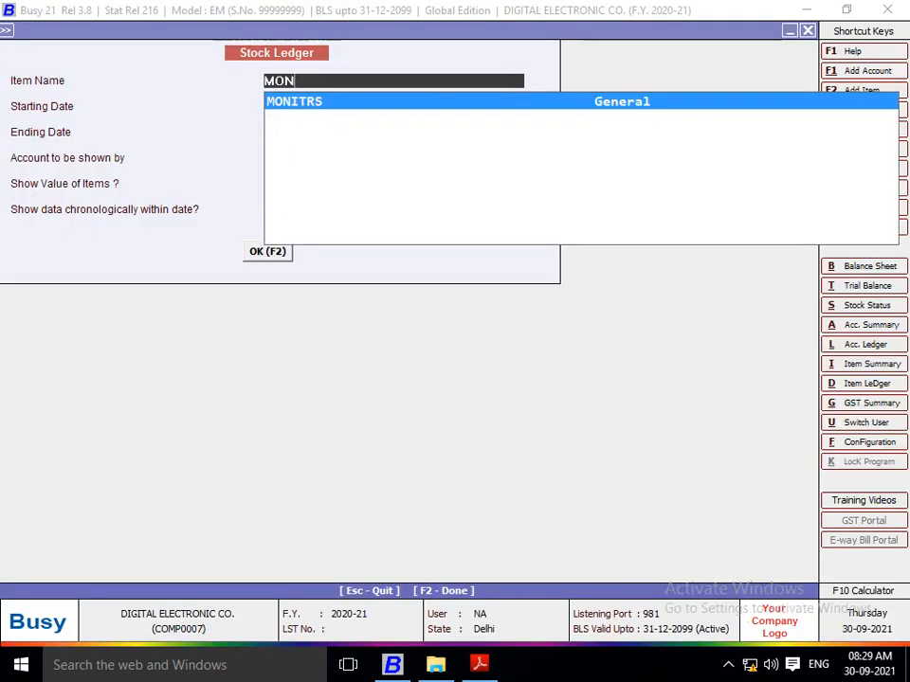
pyautogui.press('Return')
pyautogui.press('F2')
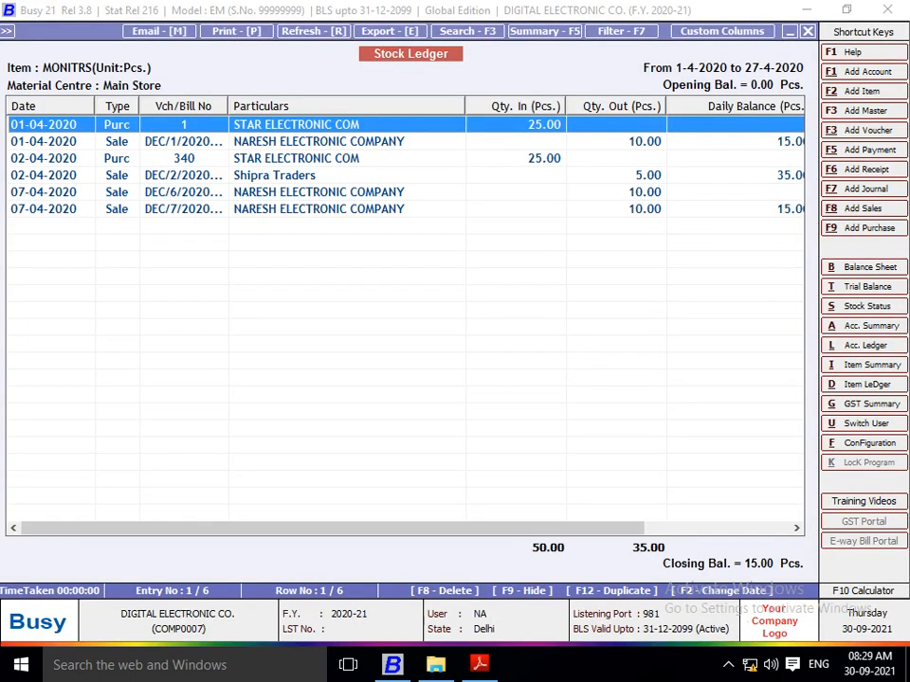
# Step: Narrow the Particulars column of the MONITRS stock ledger so the Daily Balance column fits in view
pyautogui.press('Down')
pyautogui.press('Down')
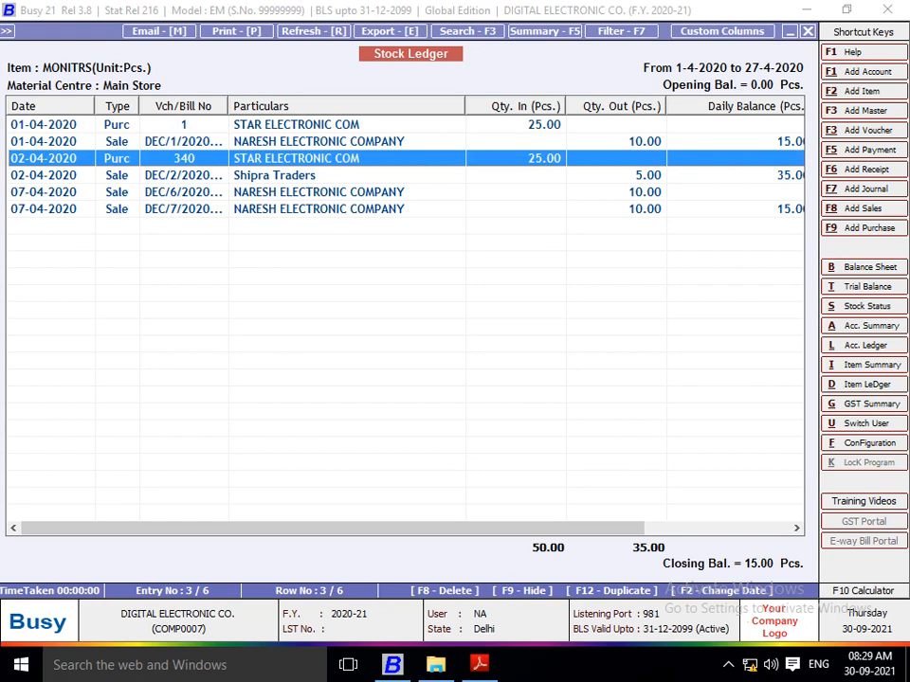
pyautogui.moveTo(333, 527)
pyautogui.mouseDown()
pyautogui.moveTo(407, 527)
pyautogui.moveTo(333, 528)
pyautogui.mouseUp()
pyautogui.moveTo(465, 106); pyautogui.dragTo(421, 106)
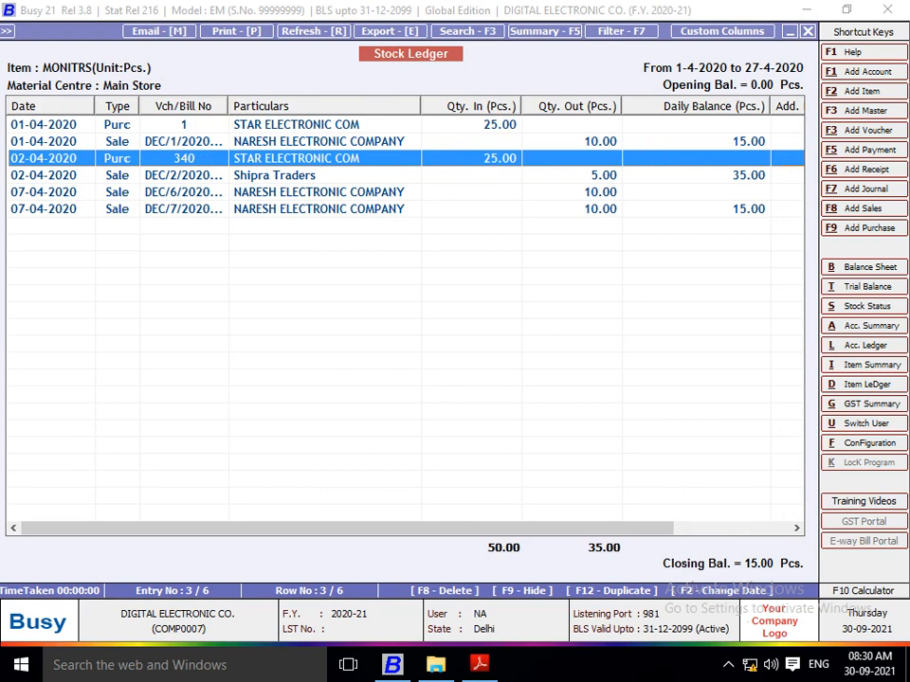
# Step: Examine the purchase and sale entries dated 01-04-2020 to 07-04-2020 in the MONITRS stock ledger
pyautogui.press('Up')
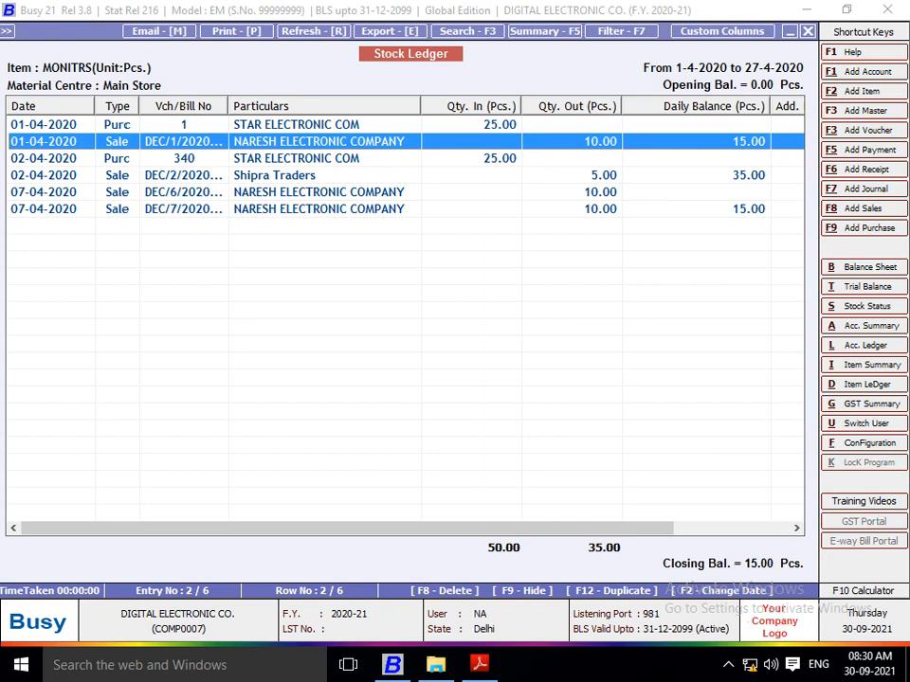
pyautogui.press('Down')
pyautogui.press('Down')
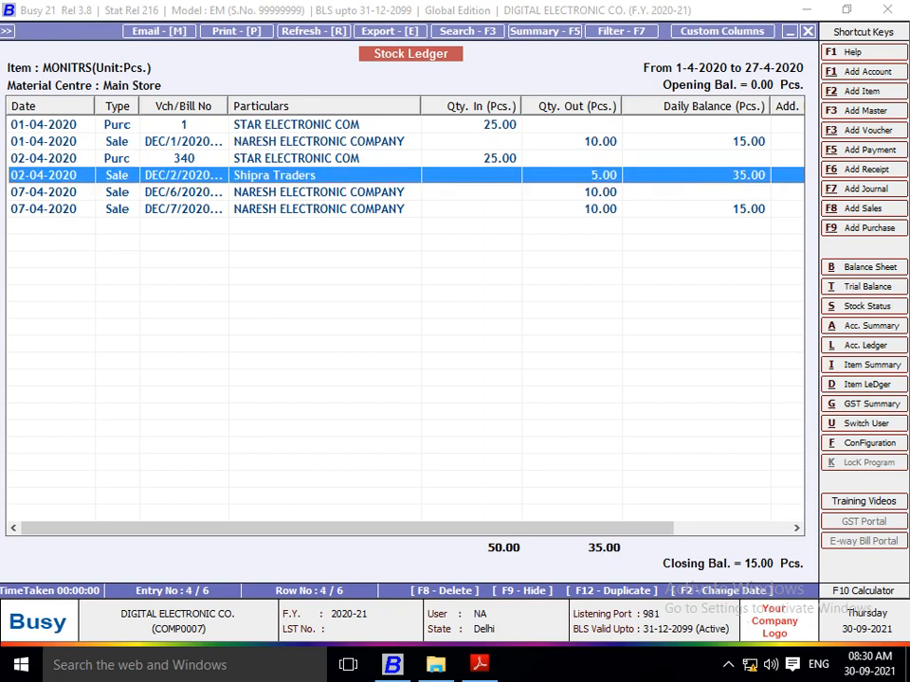
pyautogui.press('Down')
pyautogui.press('Down')
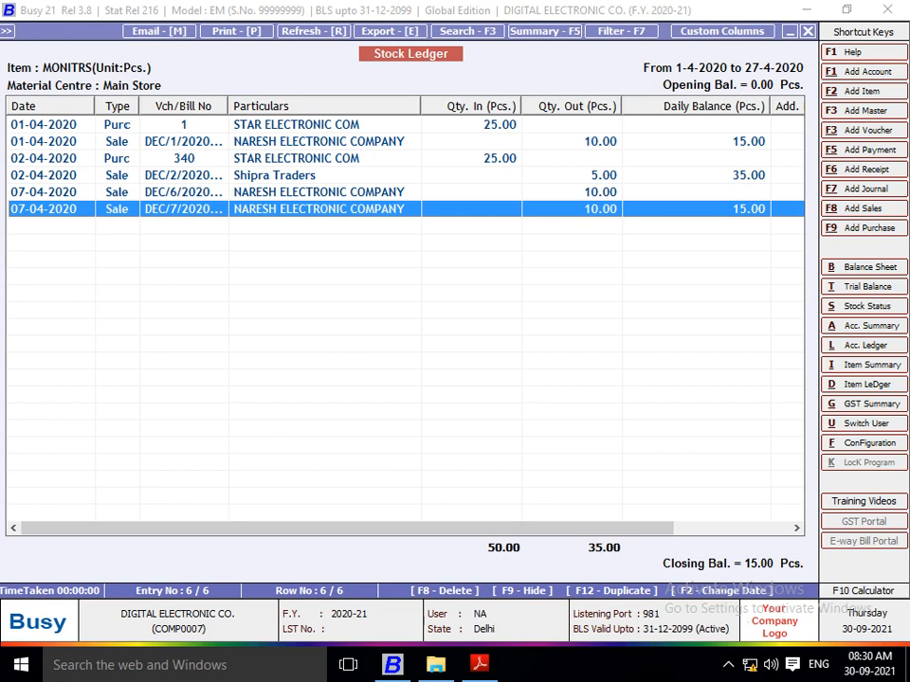
# Step: Start exporting the MONITRS stock ledger as PDF, keeping the file name DEC_StockLedger_MONITRS
pyautogui.press('e')
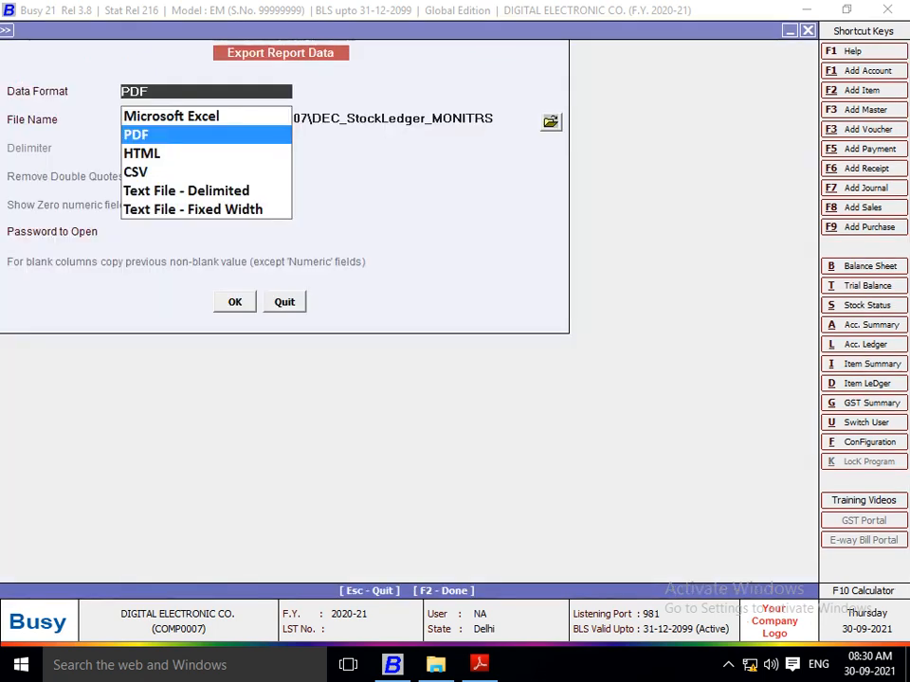
pyautogui.press('Return')
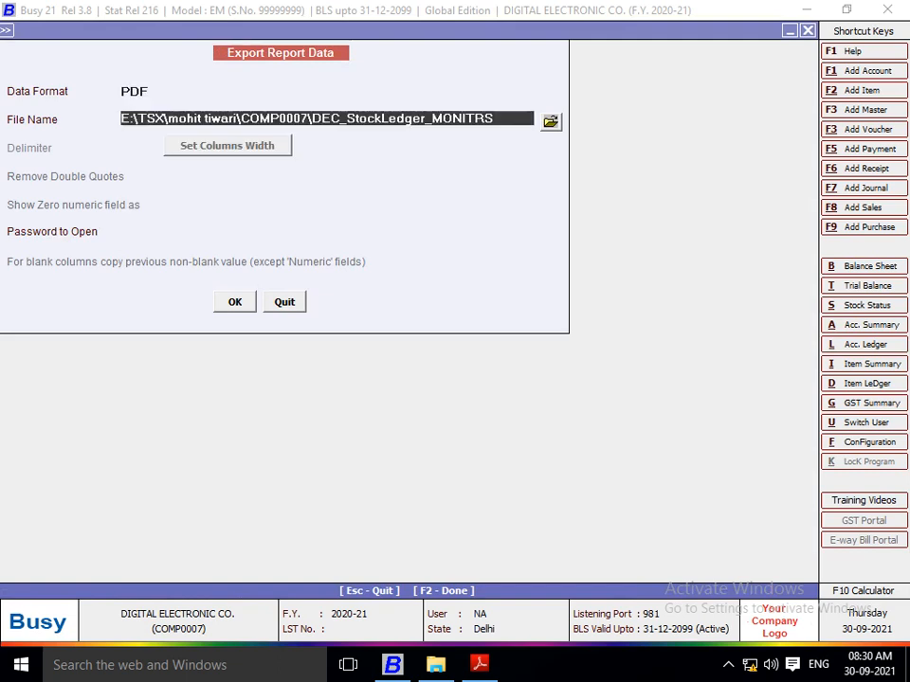
pyautogui.press('Return')
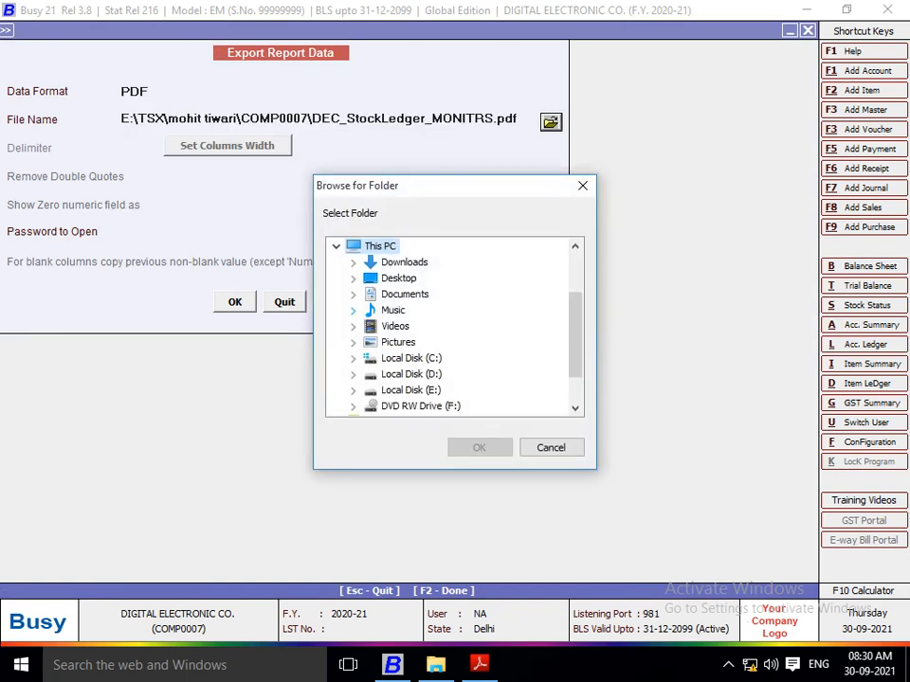
# Step: Save the MONITRS stock ledger export into E:\AAAA\PROJECT QN & ANS\6 PROJECT and decline opening the exported file
pyautogui.click(352, 389)
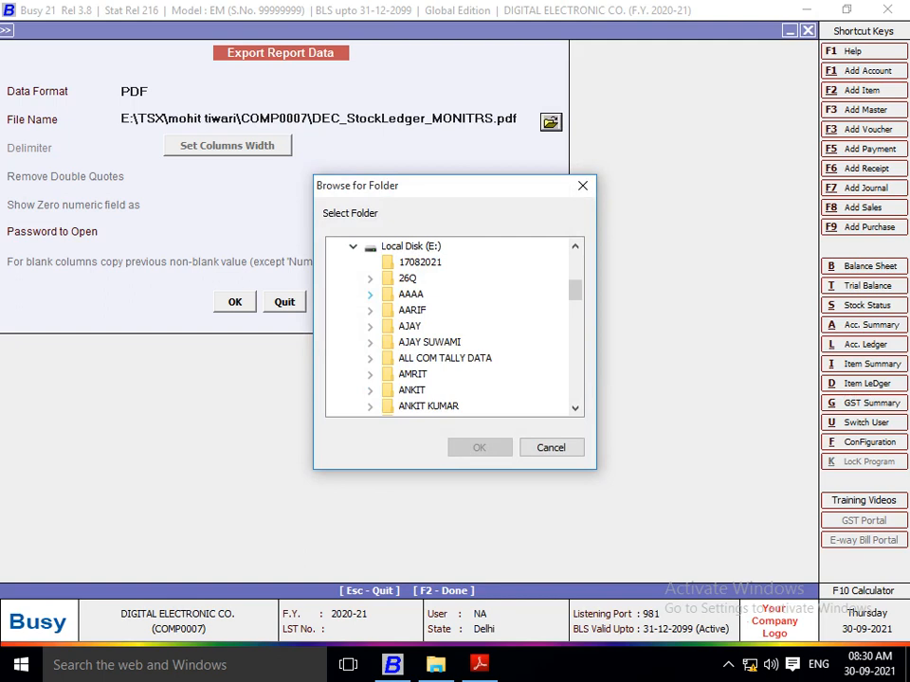
pyautogui.click(370, 294)
pyautogui.click(387, 310)
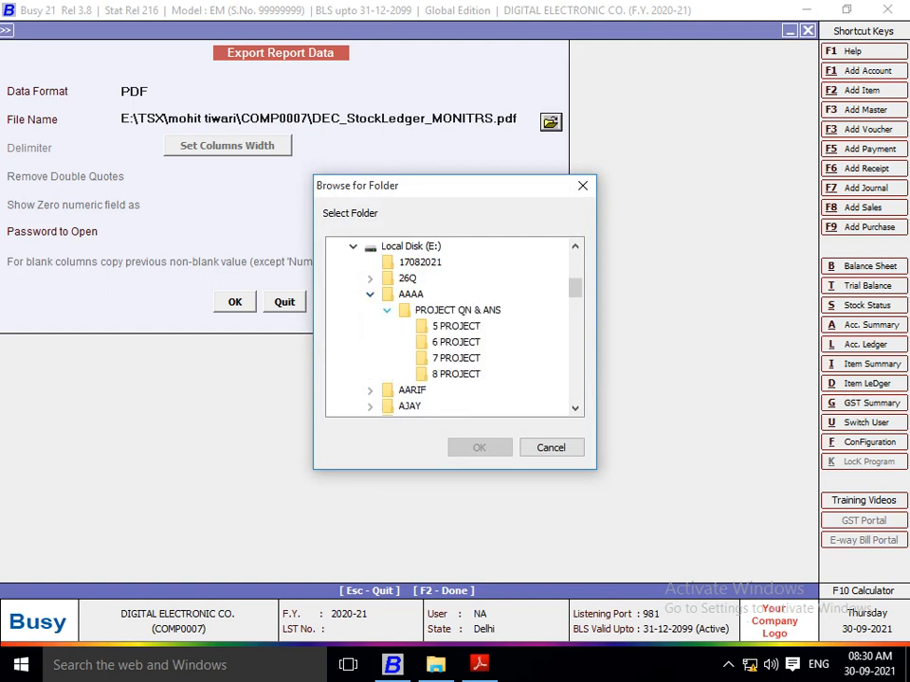
pyautogui.click(455, 342)
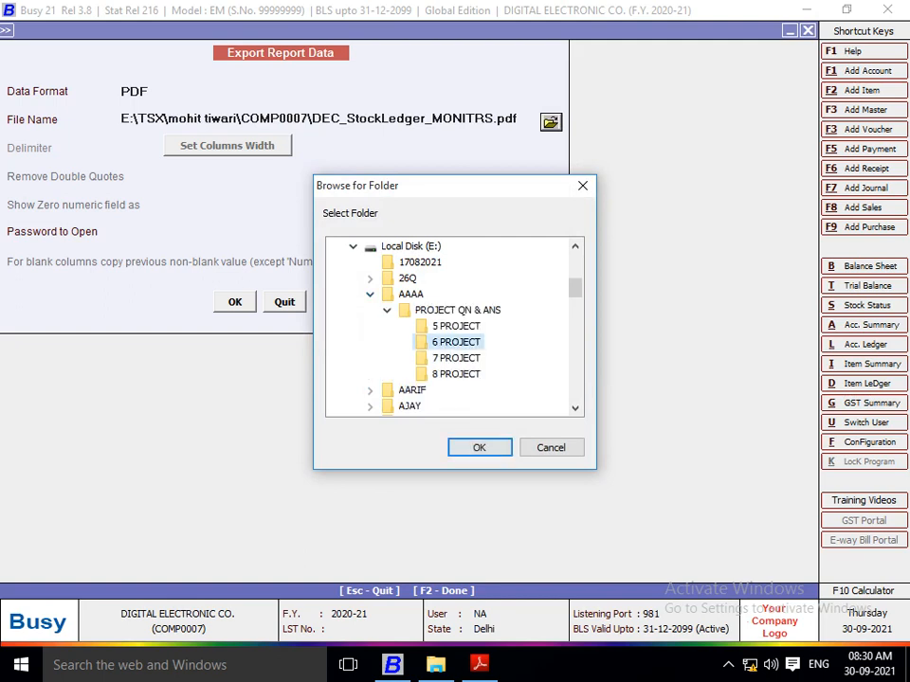
pyautogui.click(478, 447)
pyautogui.press('Return')
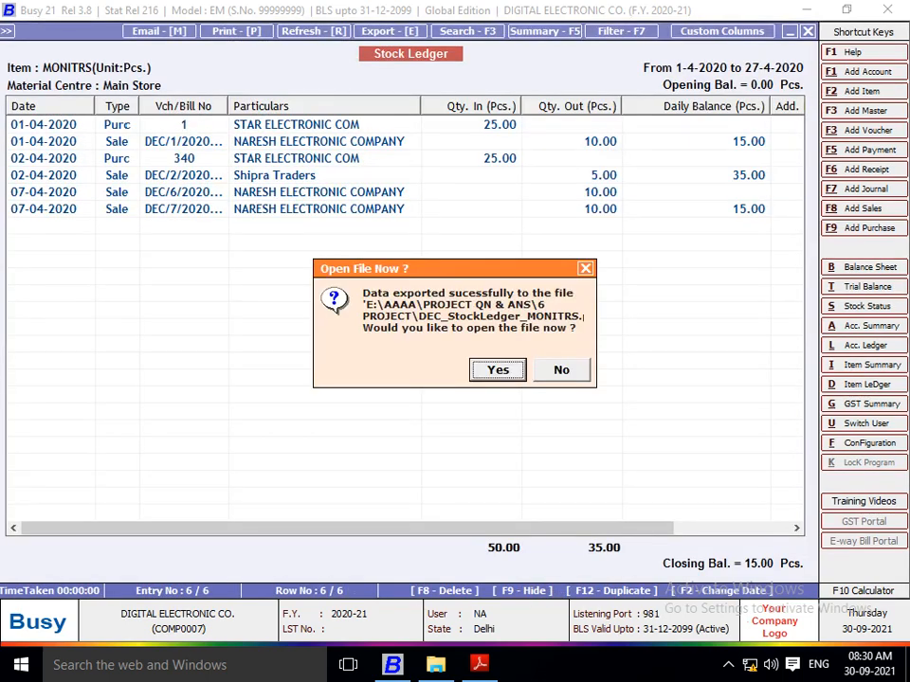
pyautogui.press('Right')
pyautogui.press('Return')
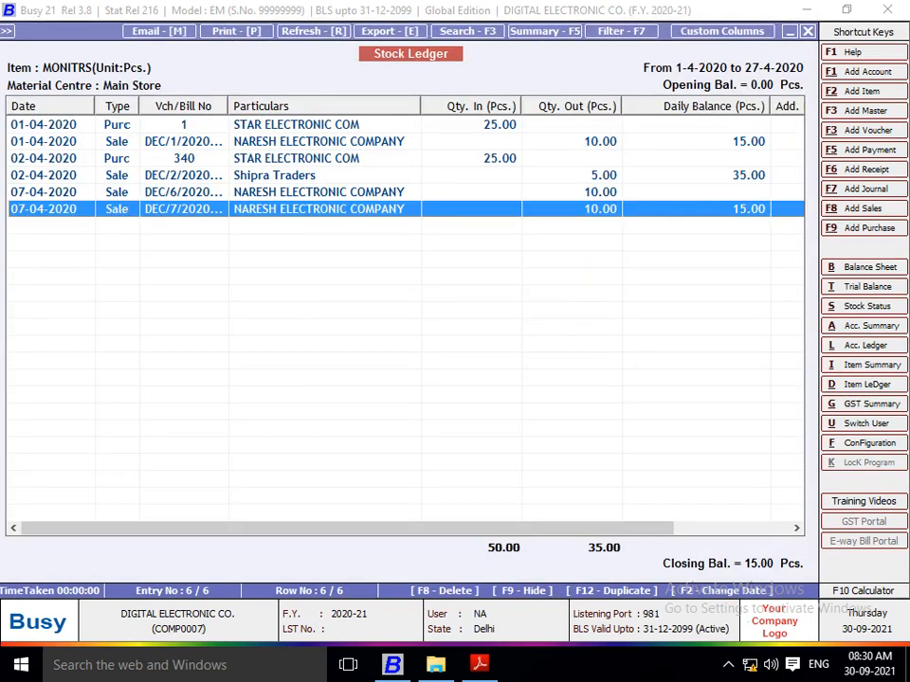
# Step: Read questions 9 to 14 in Project 6.pdf in Adobe Reader, and return to Busy
pyautogui.hotkey('alt', 'Tab')
pyautogui.press('Down')
pyautogui.press('Down')
pyautogui.press('Down')
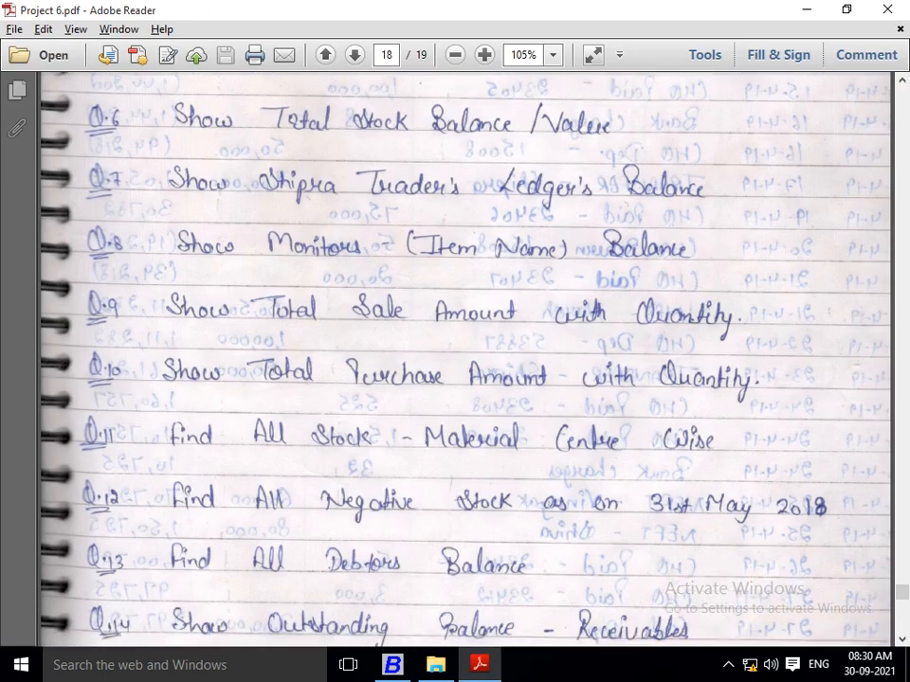
pyautogui.press('Down')
pyautogui.press('Down')
pyautogui.press('Down')
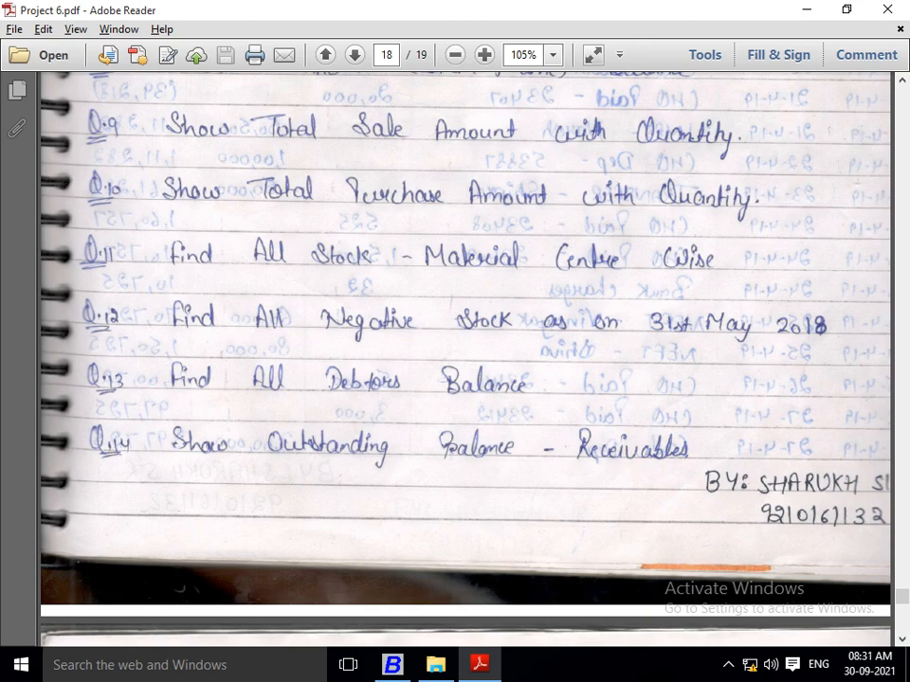
pyautogui.hotkey('alt', 'Tab')
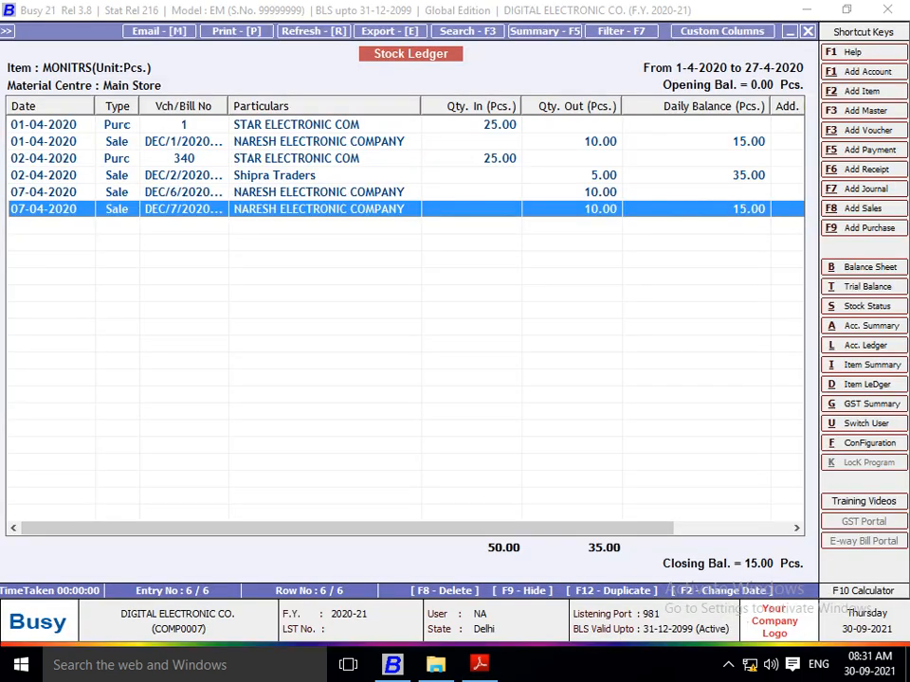
# Step: Close the MONITRS stock ledger and stock status reports to get back to the list of display reports
pyautogui.press('Escape')
pyautogui.press('Escape')
pyautogui.press('Escape')
pyautogui.press('Escape')
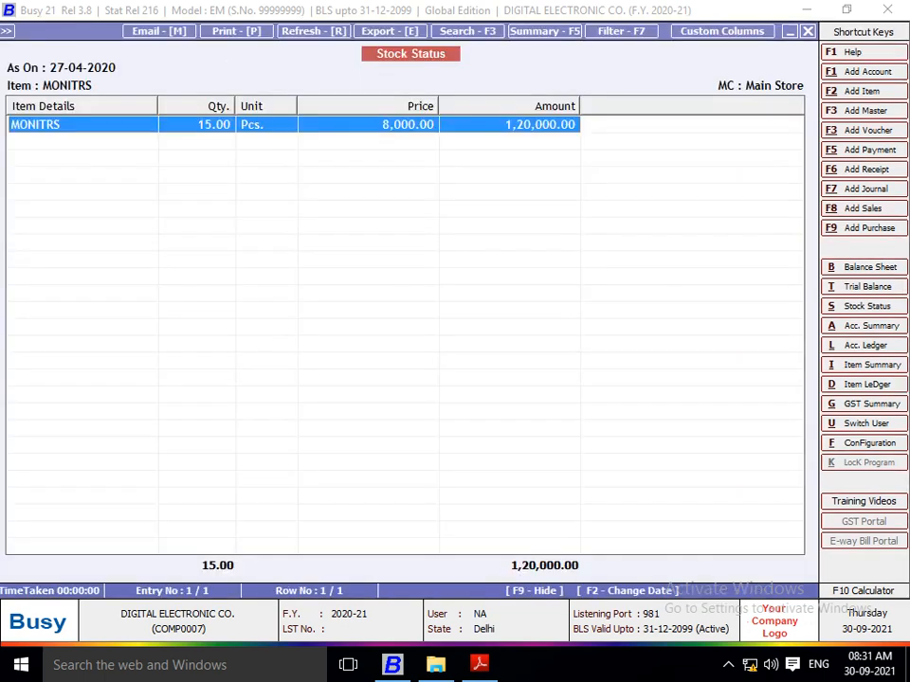
pyautogui.press('Escape')
pyautogui.press('Escape')
pyautogui.press('Escape')
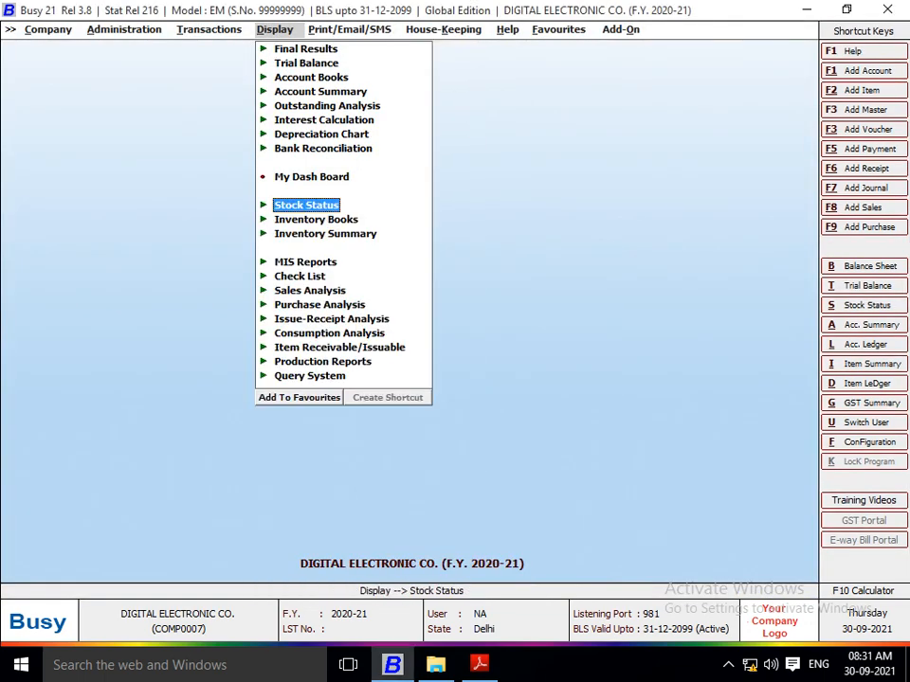
# Step: Start the list of sales vouchers with its output on screen
pyautogui.press('Left')
pyautogui.press('Up')
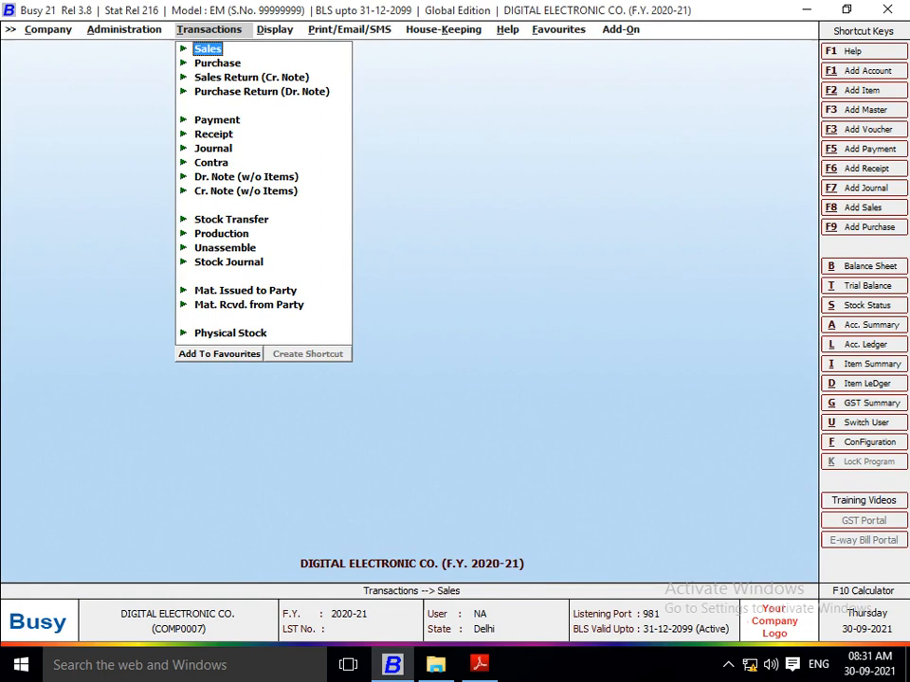
pyautogui.press('Return')
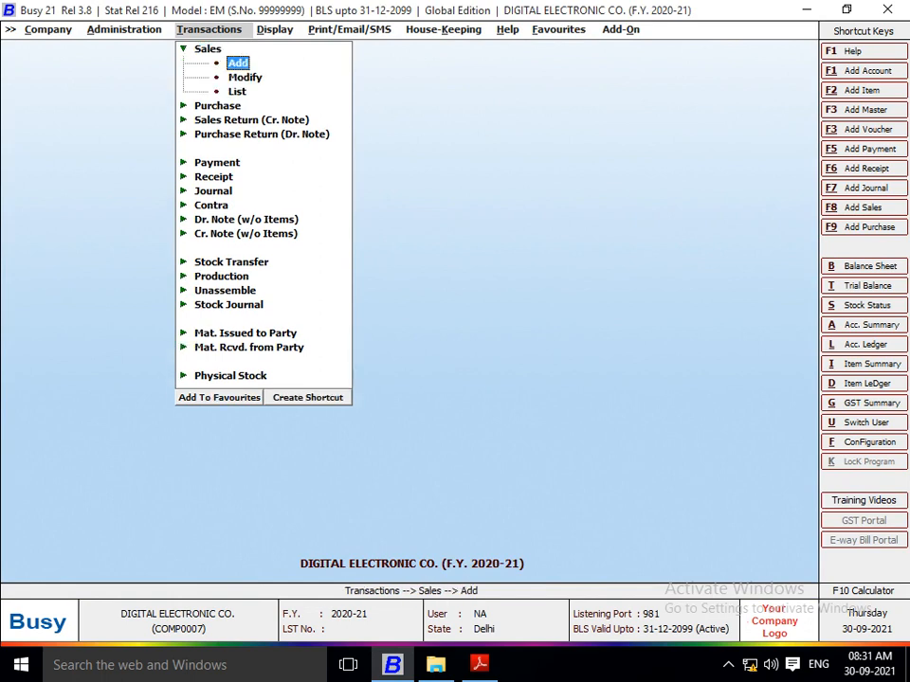
pyautogui.press('Down')
pyautogui.press('Down')
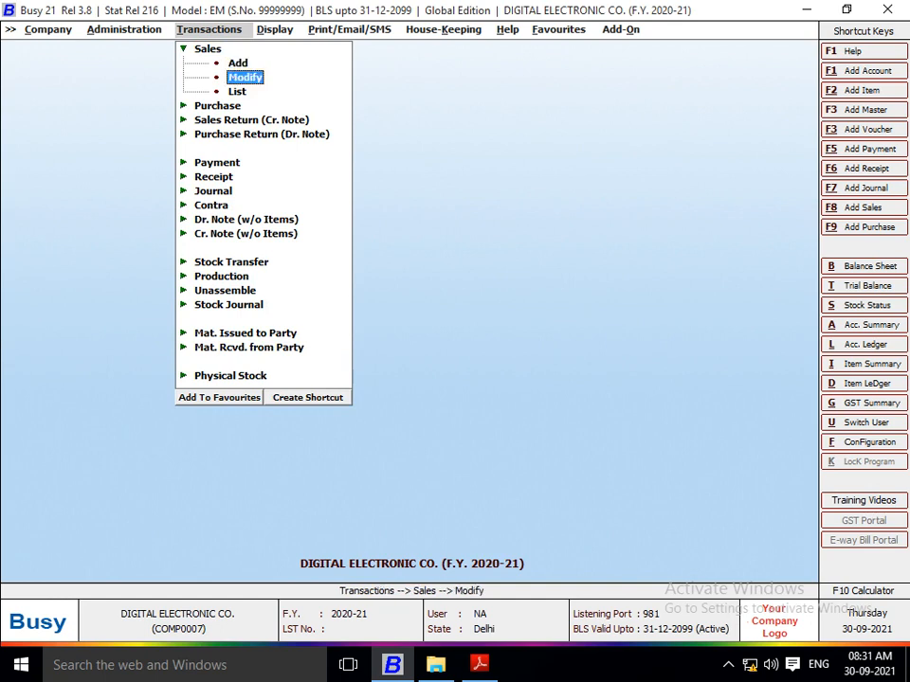
pyautogui.press('Return')
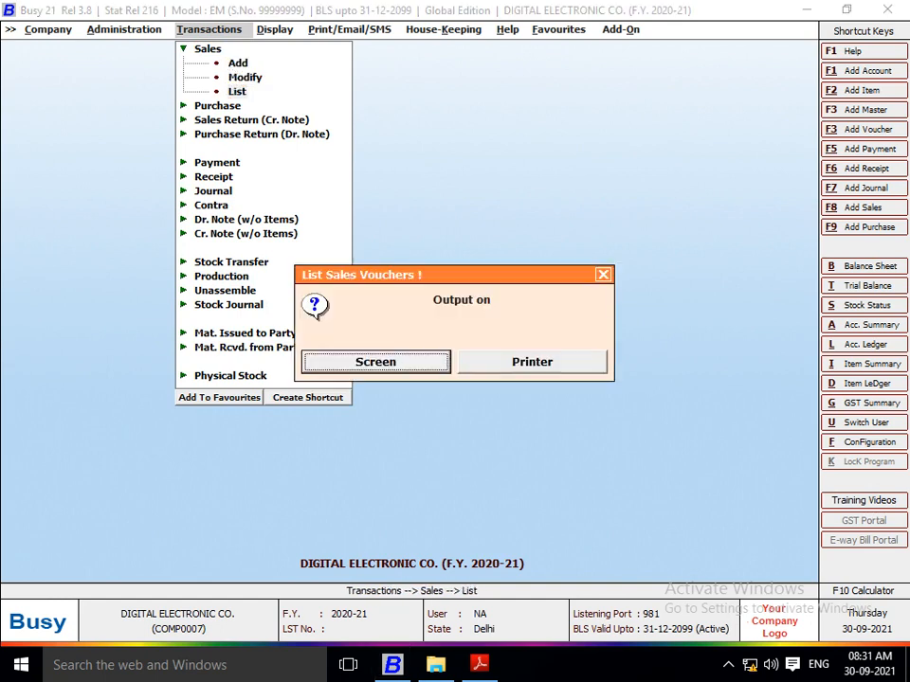
pyautogui.press('Return')
# Step: Generate the on-screen list of sales vouchers for all series from 01-04-2020 to 27-04-2020, with material centre names and item values
pyautogui.press('Return')
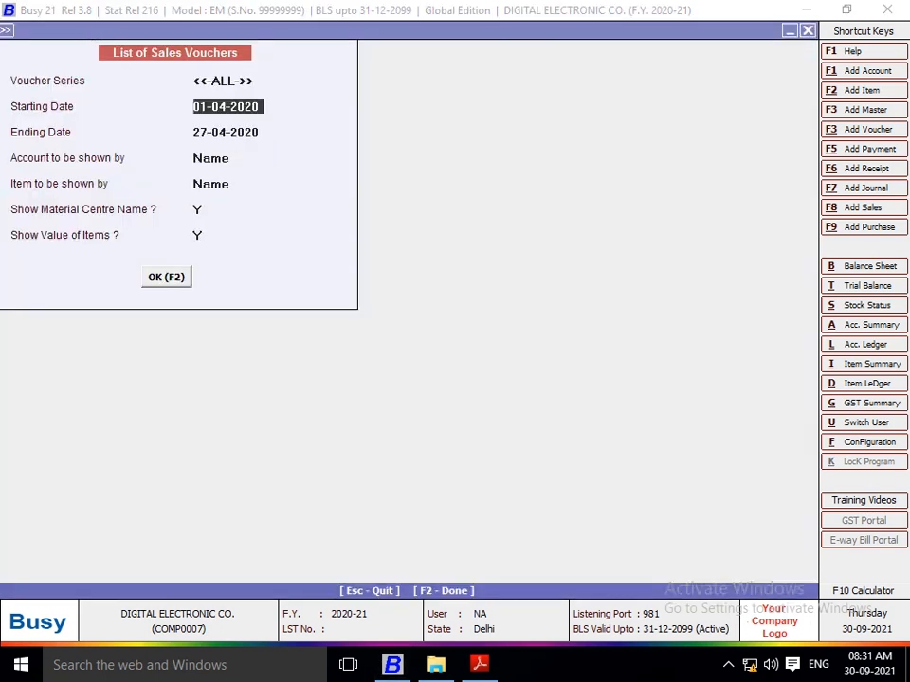
pyautogui.press('Return')
pyautogui.press('Return')
pyautogui.press('Return')
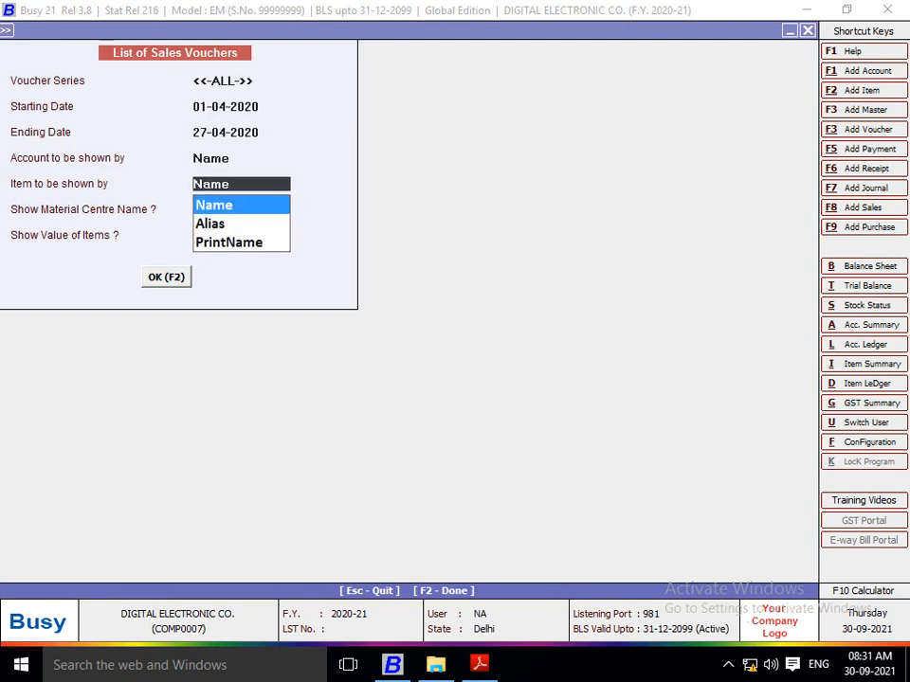
pyautogui.press('Return')
pyautogui.press('Return')
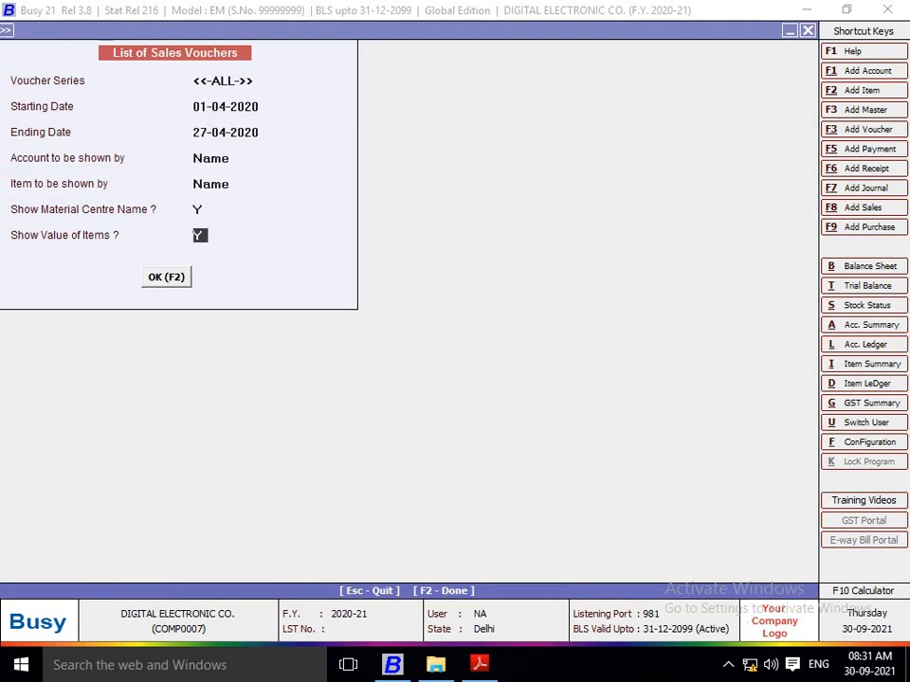
pyautogui.press('Return')
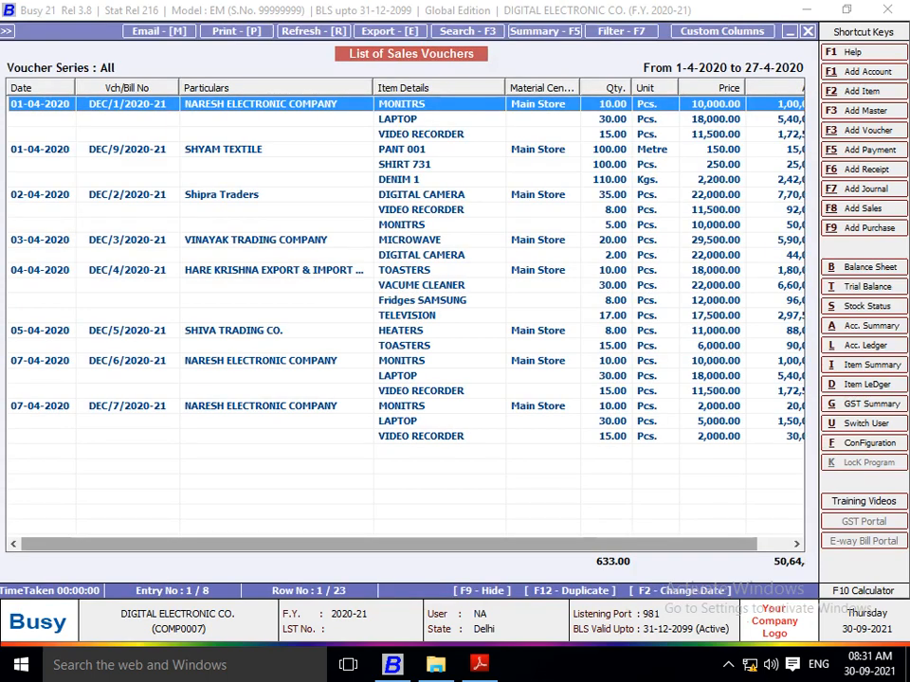
pyautogui.moveTo(389, 544); pyautogui.dragTo(422, 544)
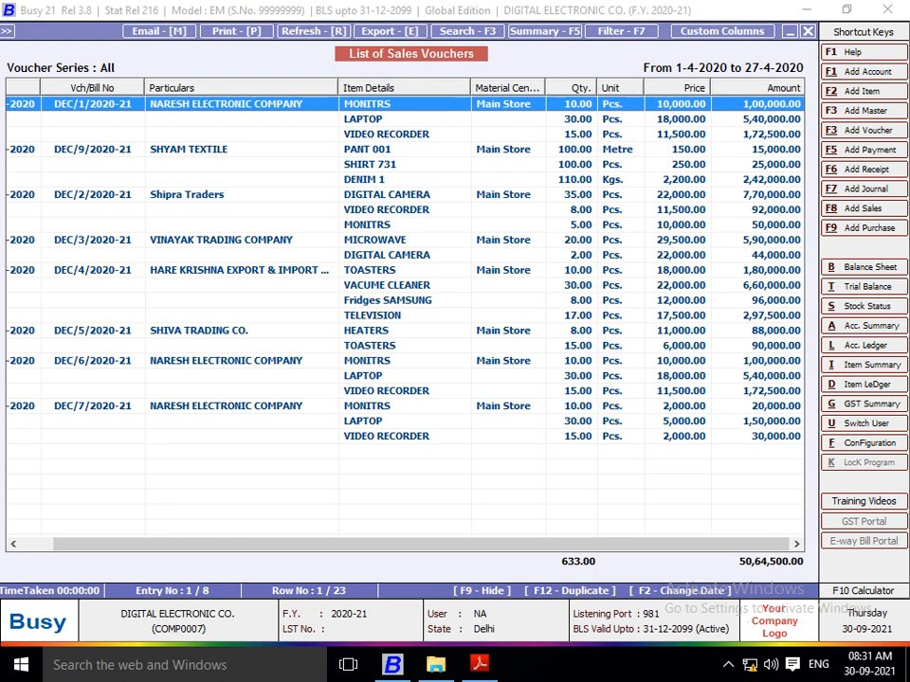
pyautogui.hotkey('alt', 'e')
pyautogui.press('Return')
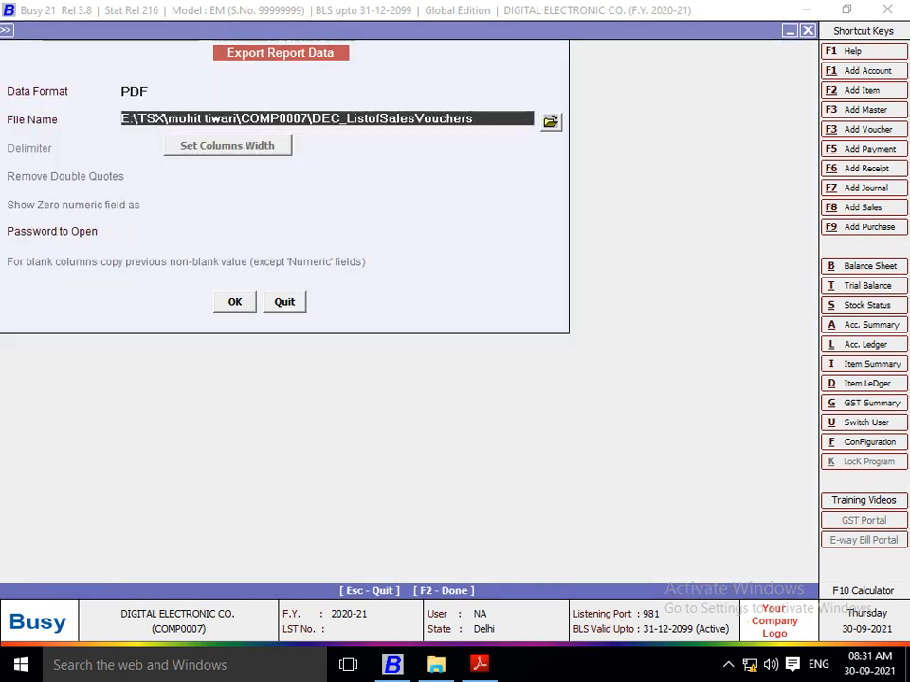
pyautogui.click(551, 122)
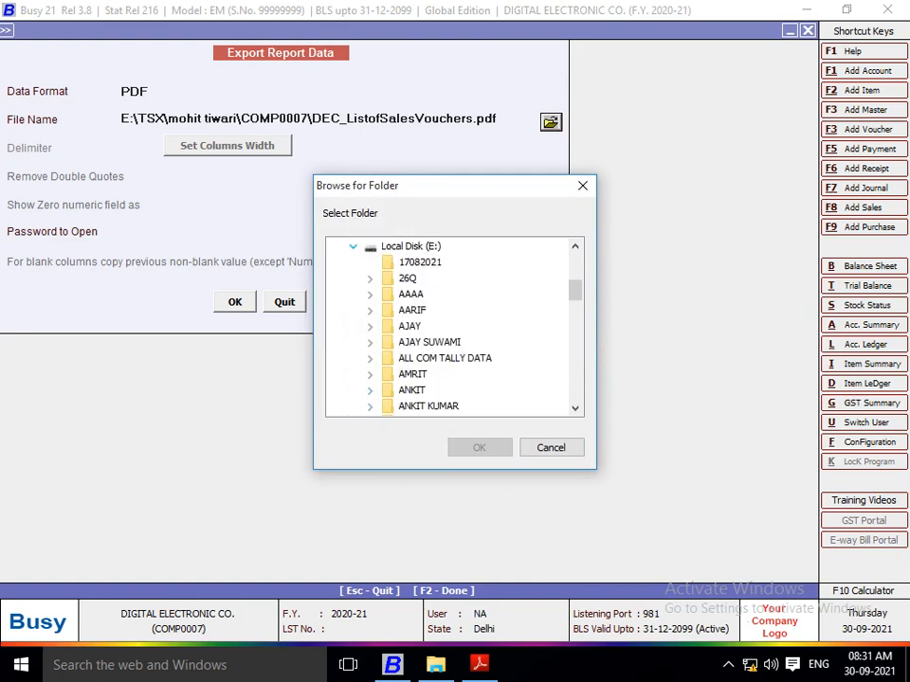
pyautogui.click(370, 294)
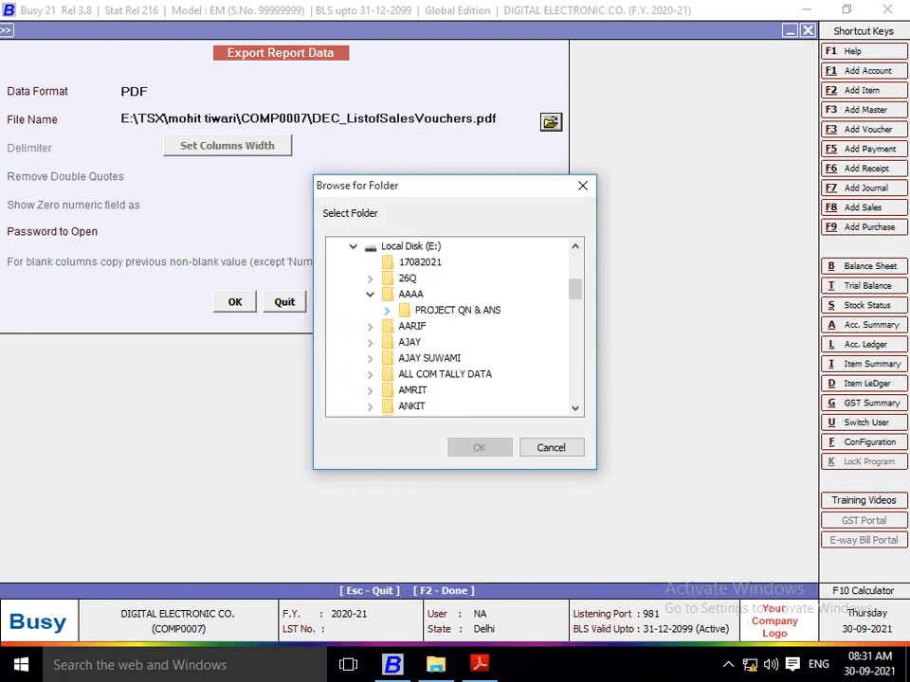
pyautogui.click(387, 310)
pyautogui.click(456, 342)
pyautogui.click(480, 447)
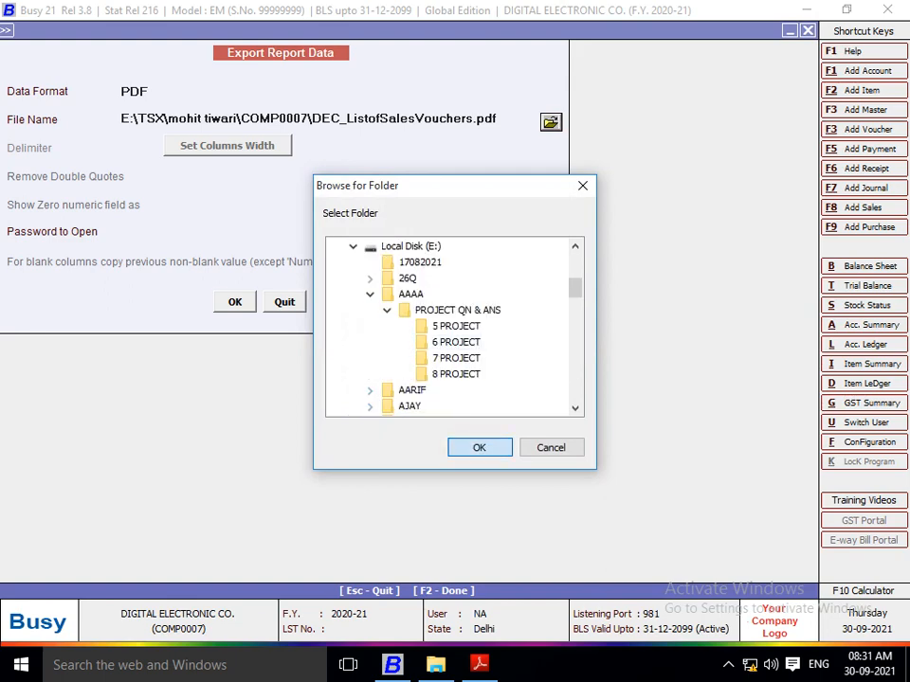
pyautogui.click(235, 302)
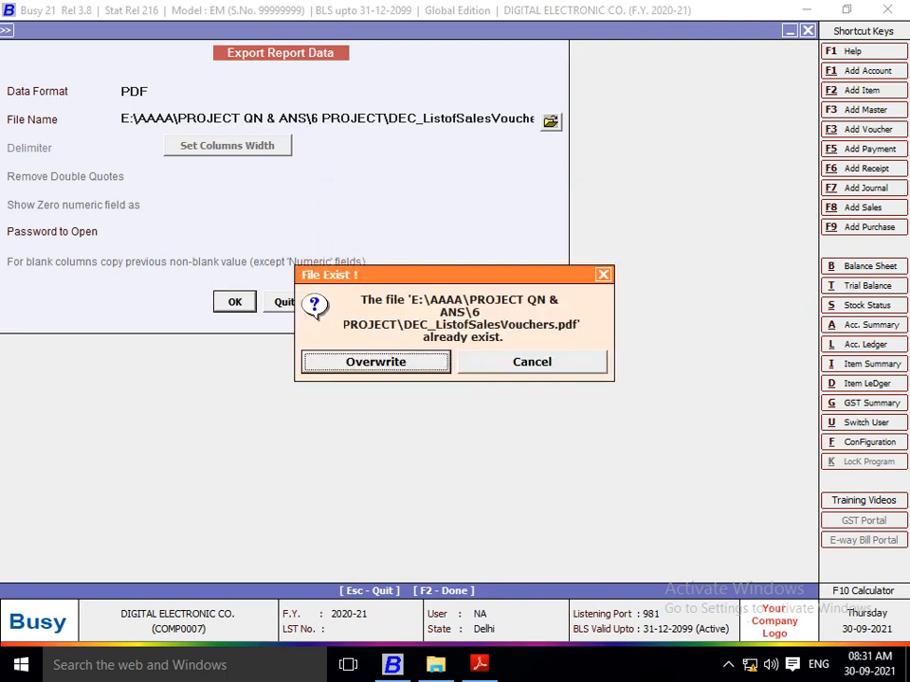
pyautogui.click(532, 362)
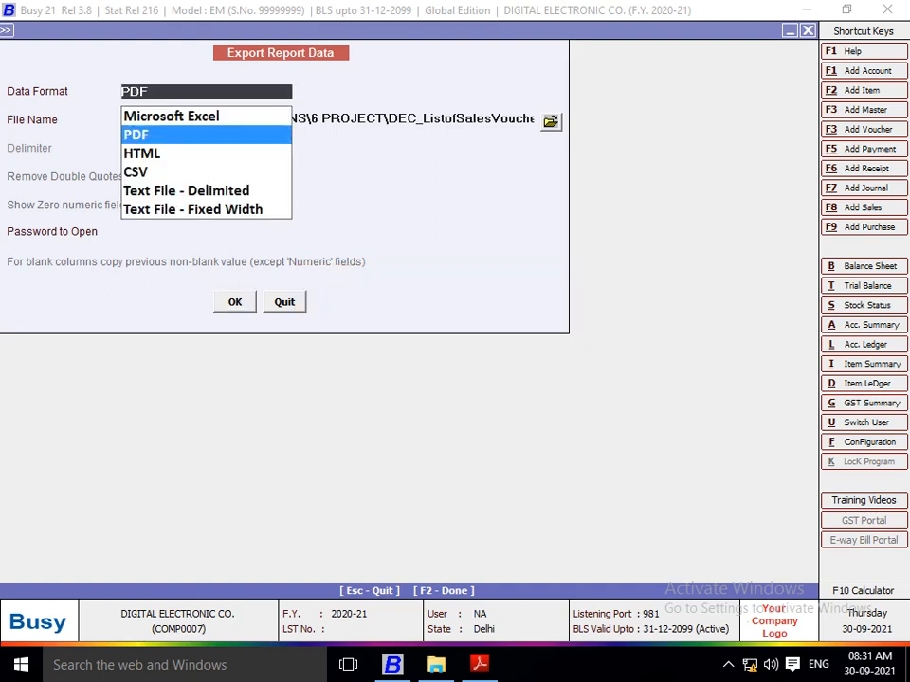
pyautogui.press('Escape')
pyautogui.press('Escape')
pyautogui.press('Return')
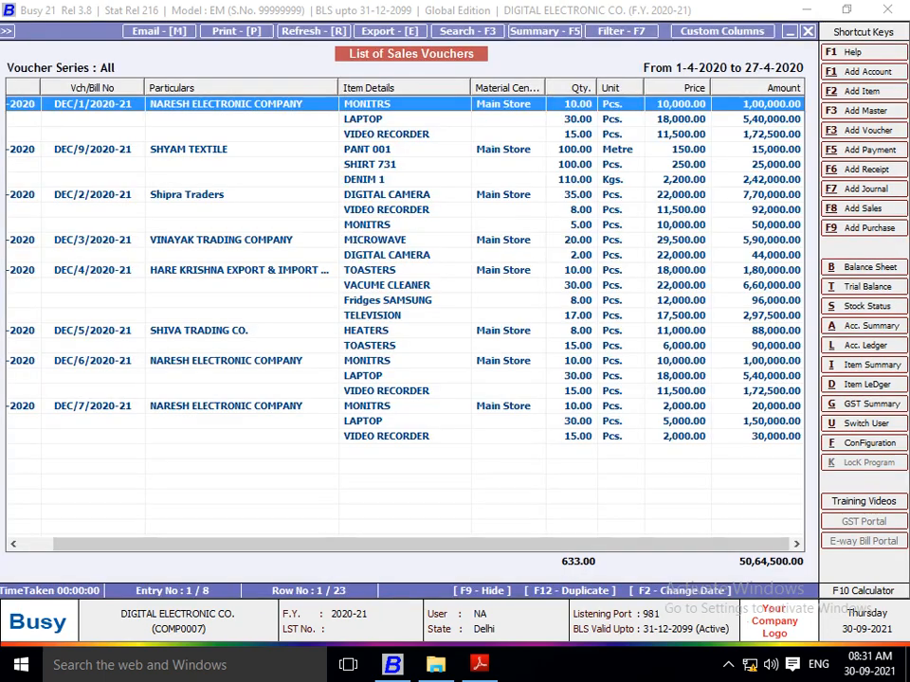
# Step: Set up a PDF export of the sales voucher list with the file name DEC_ListofSalesVouchersWITHQTY
pyautogui.press('e')
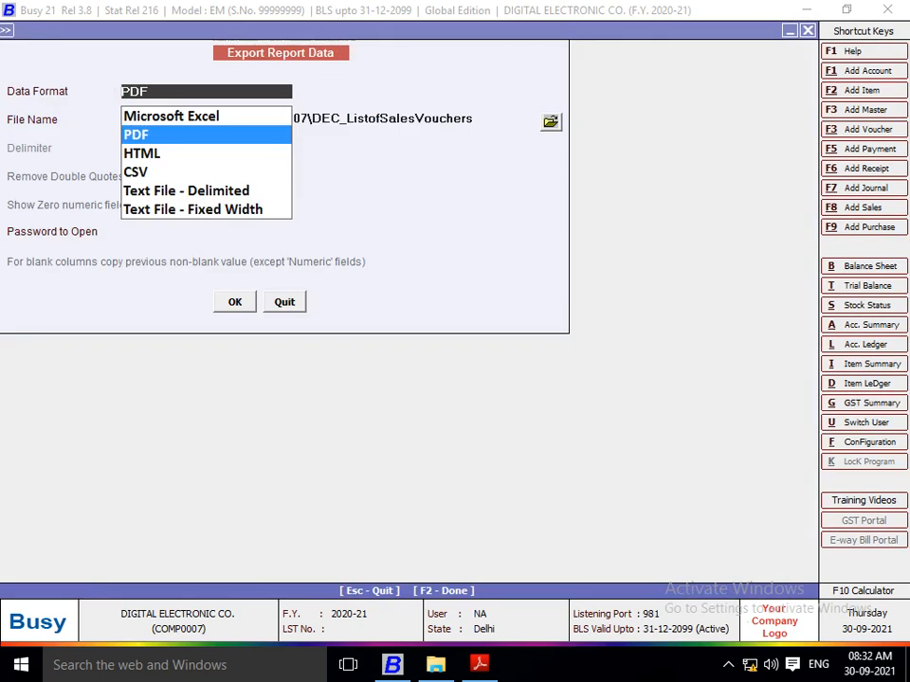
pyautogui.press('Return')
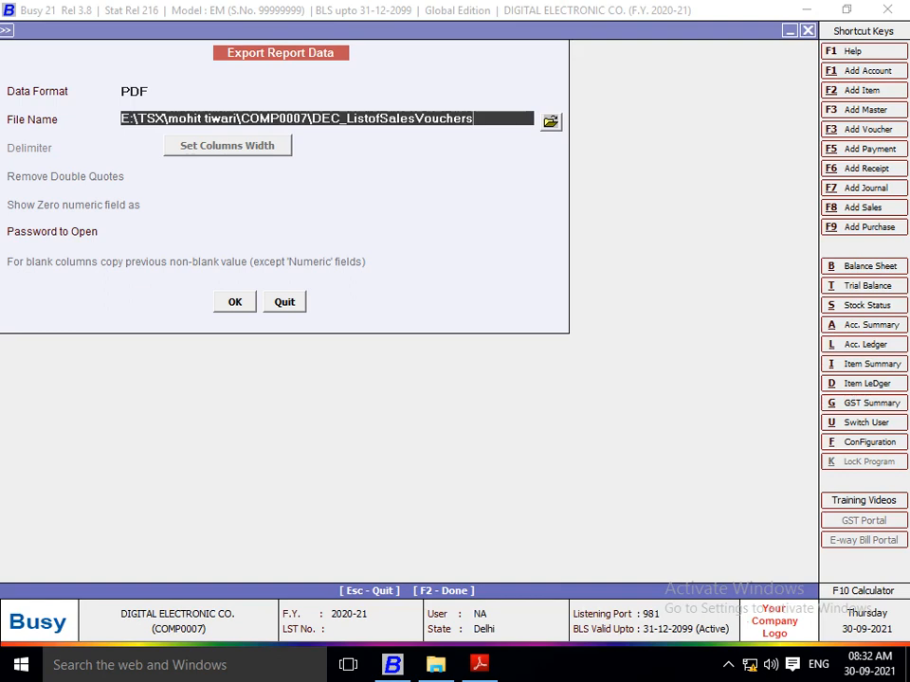
pyautogui.write('WITHQTY')
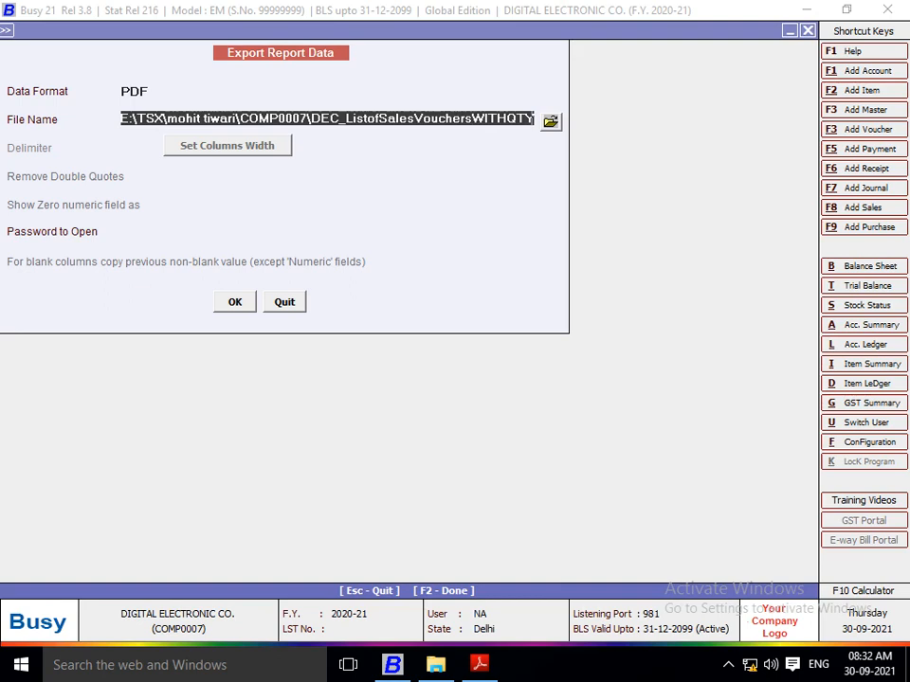
pyautogui.press('Return')
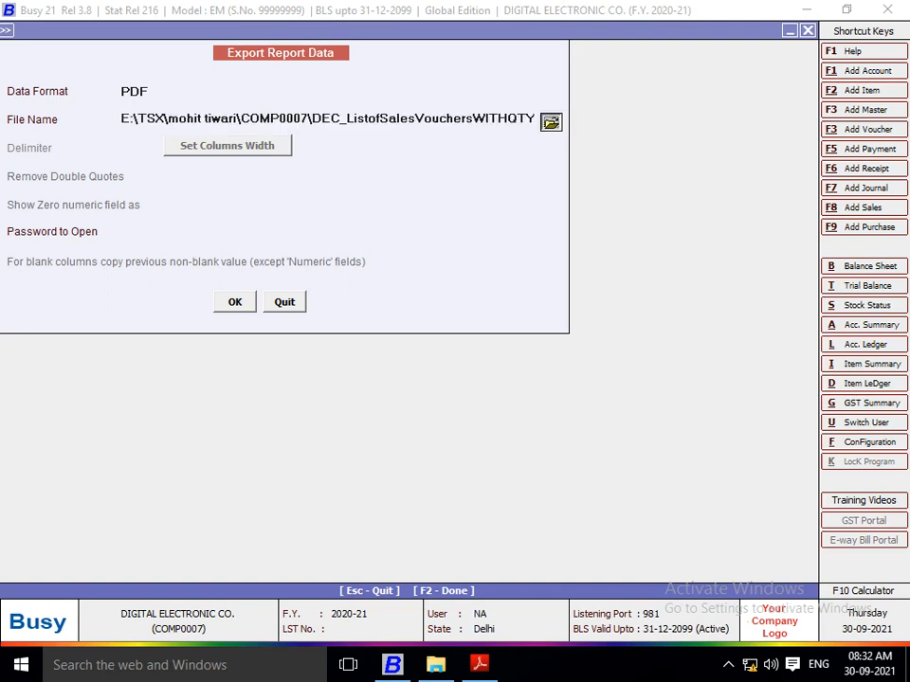
# Step: Save the sales voucher export into E:\AAAA\PROJECT QN & ANS\6 PROJECT and decline opening the exported file
pyautogui.press('Return')
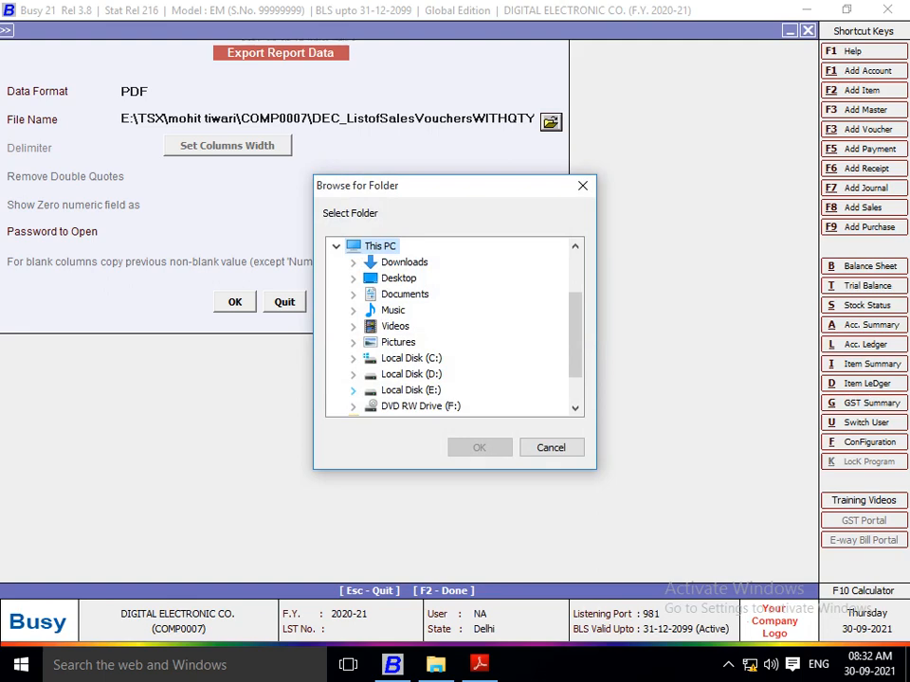
pyautogui.click(353, 390)
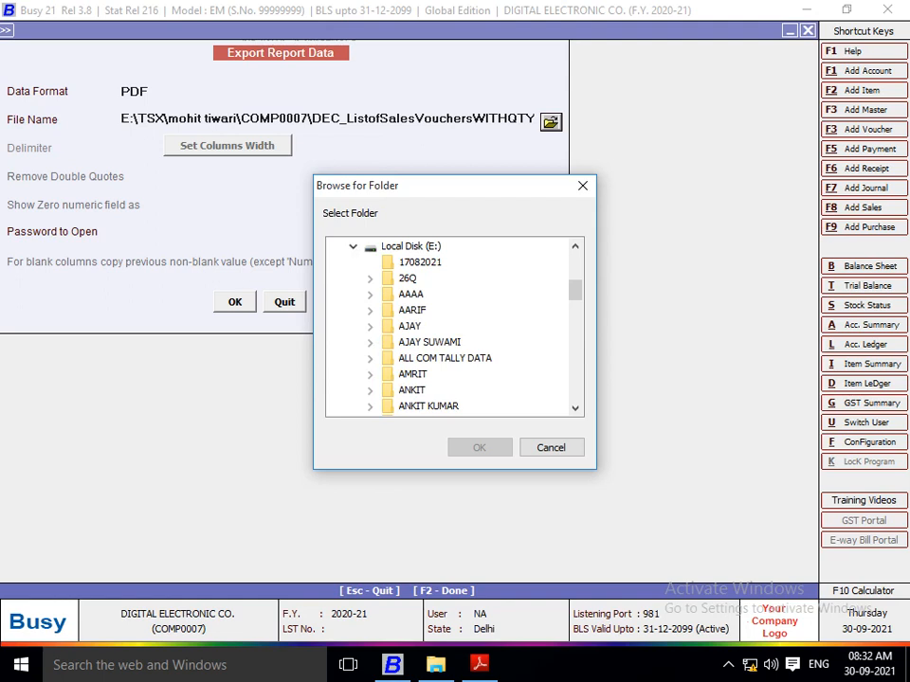
pyautogui.click(369, 295)
pyautogui.click(457, 309)
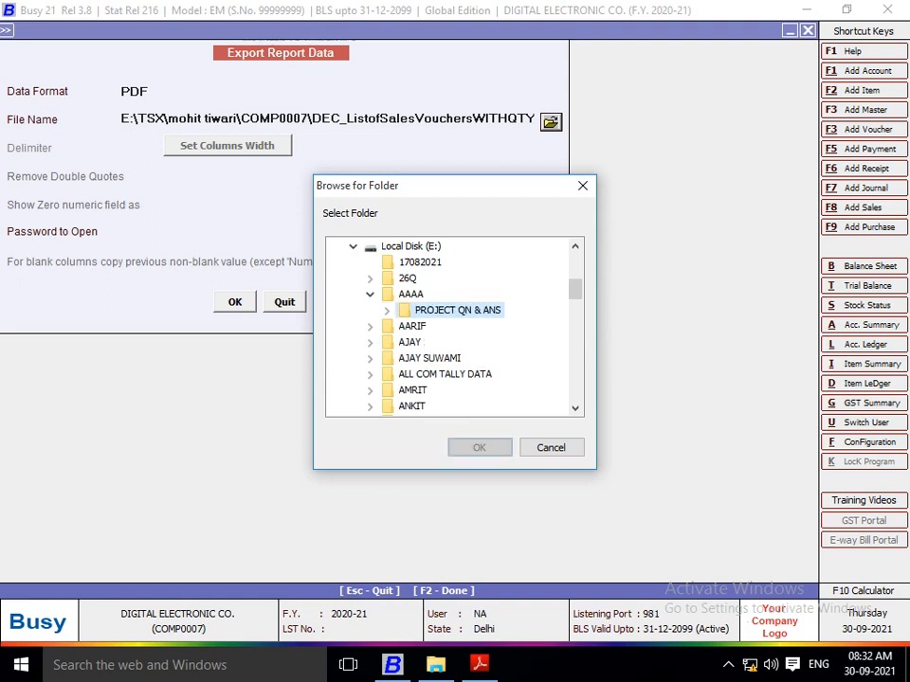
pyautogui.click(387, 311)
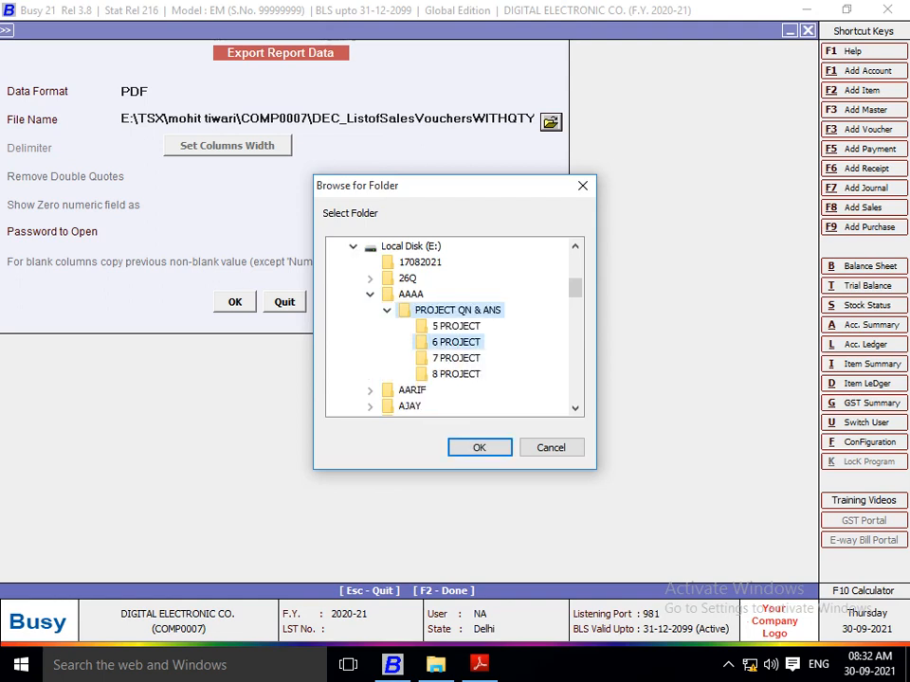
pyautogui.click(456, 342)
pyautogui.press('Return')
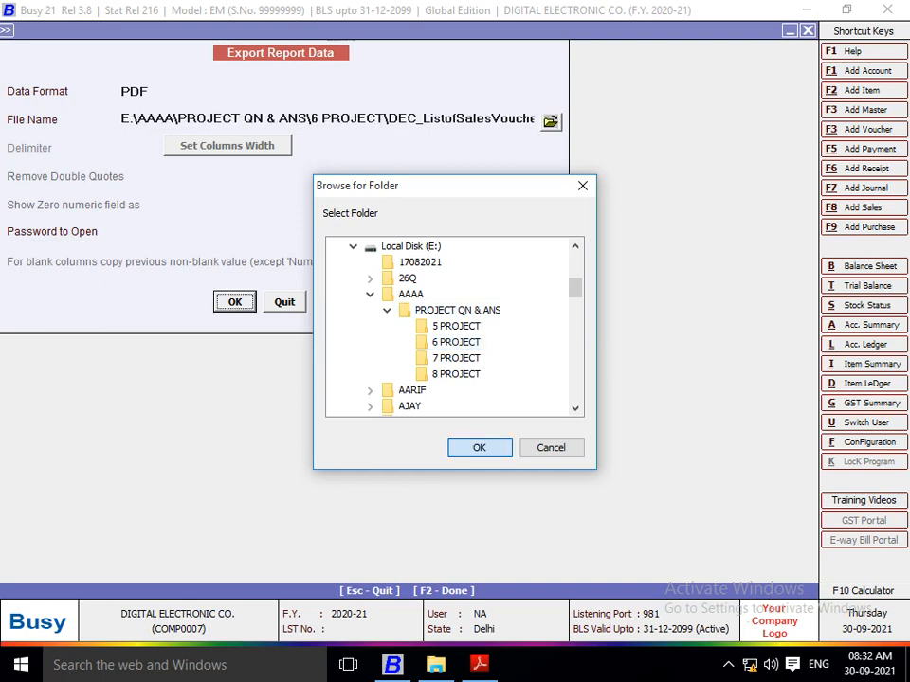
pyautogui.press('Return')
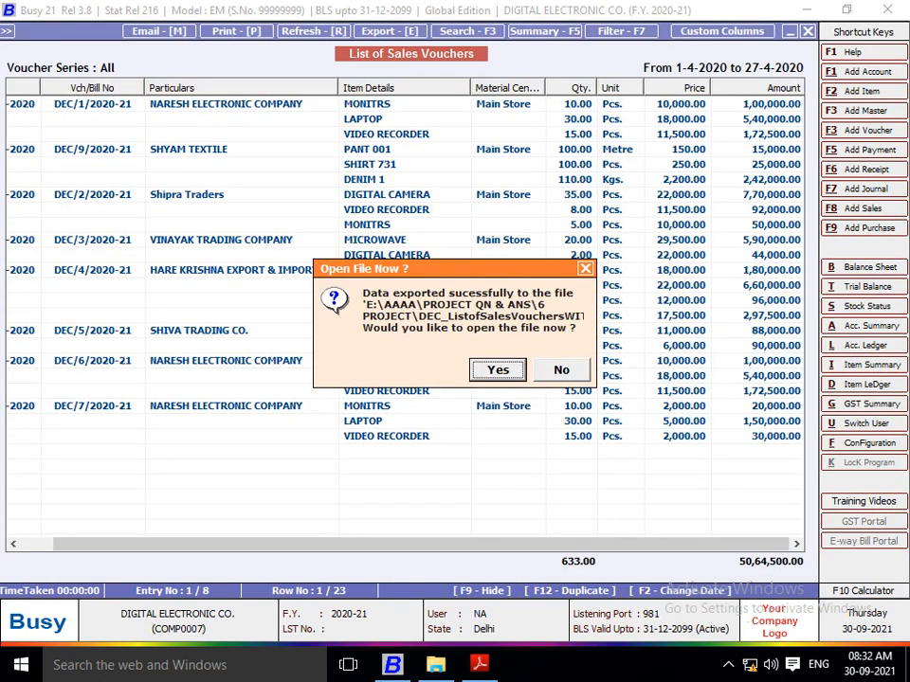
pyautogui.press('Right')
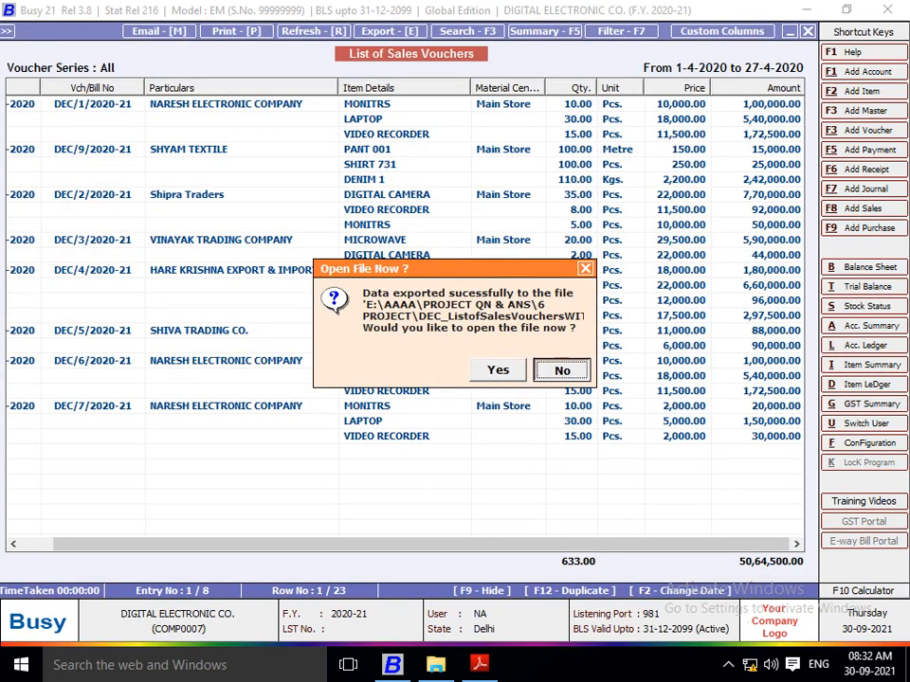
pyautogui.press('Return')
# Step: Switch to Project 6.pdf in Adobe Reader and read the remaining questions on page 18
pyautogui.rightClick(480, 665)
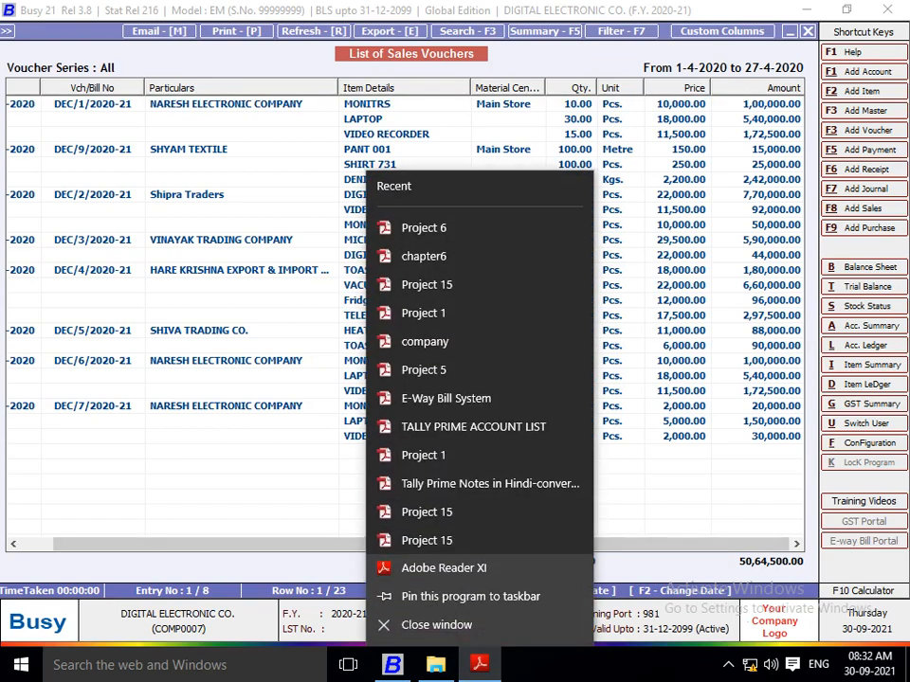
pyautogui.click(303, 270)
pyautogui.click(479, 665)
pyautogui.click(480, 666)
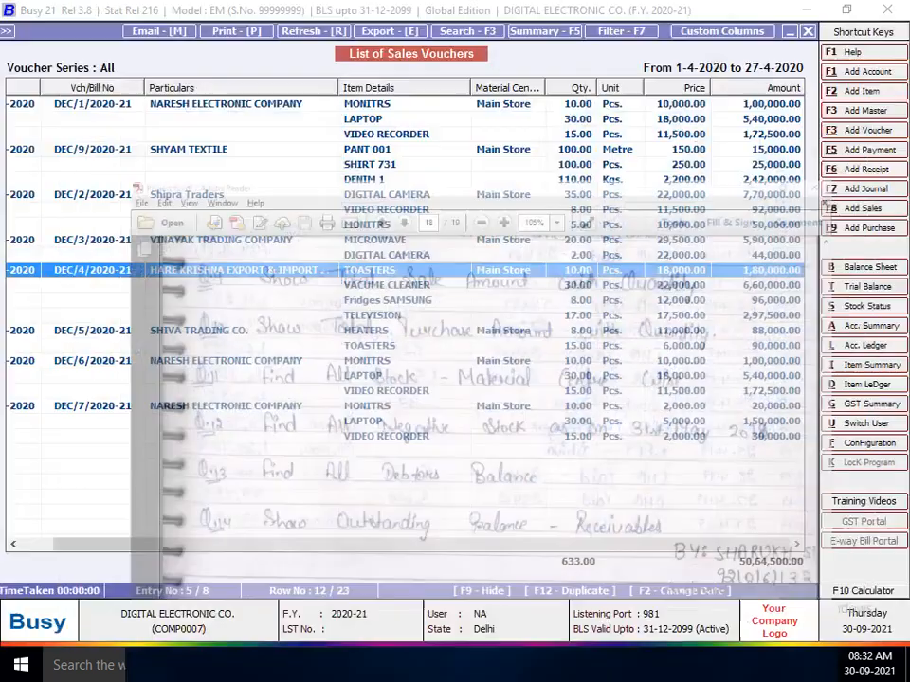
pyautogui.click(480, 665)
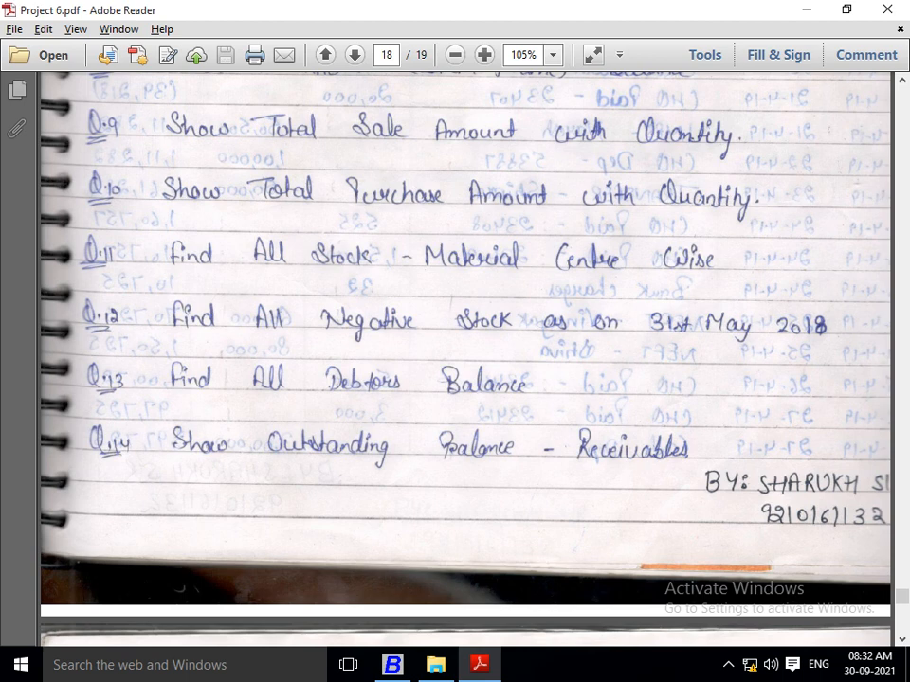
pyautogui.press('Down')
pyautogui.press('Down')
pyautogui.press('Down')
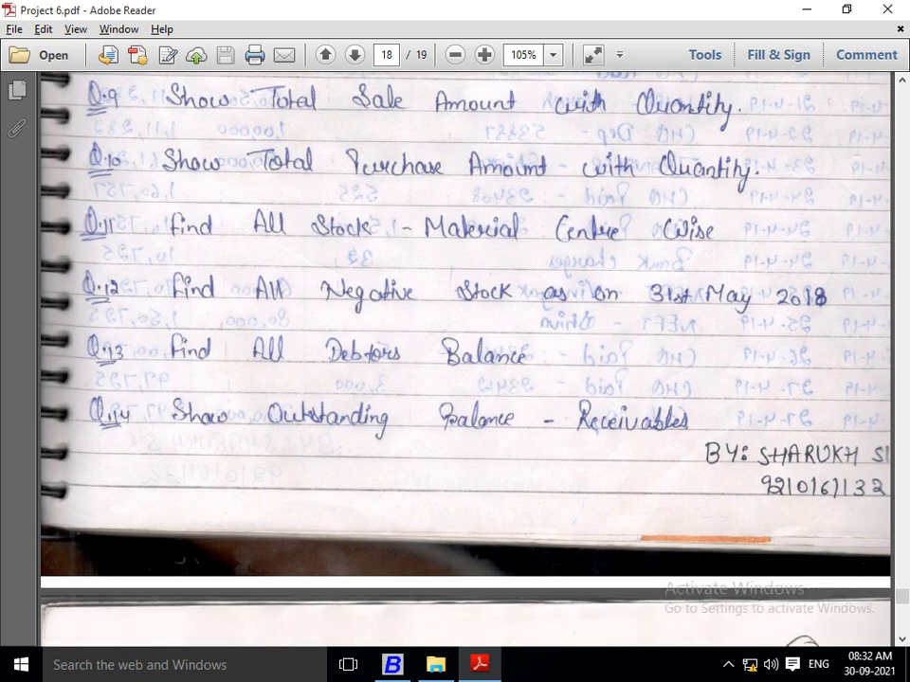
# Step: Return to Busy and close the list of sales vouchers
pyautogui.hotkey('alt', 'Tab')
pyautogui.press('Escape')
pyautogui.press('Escape')
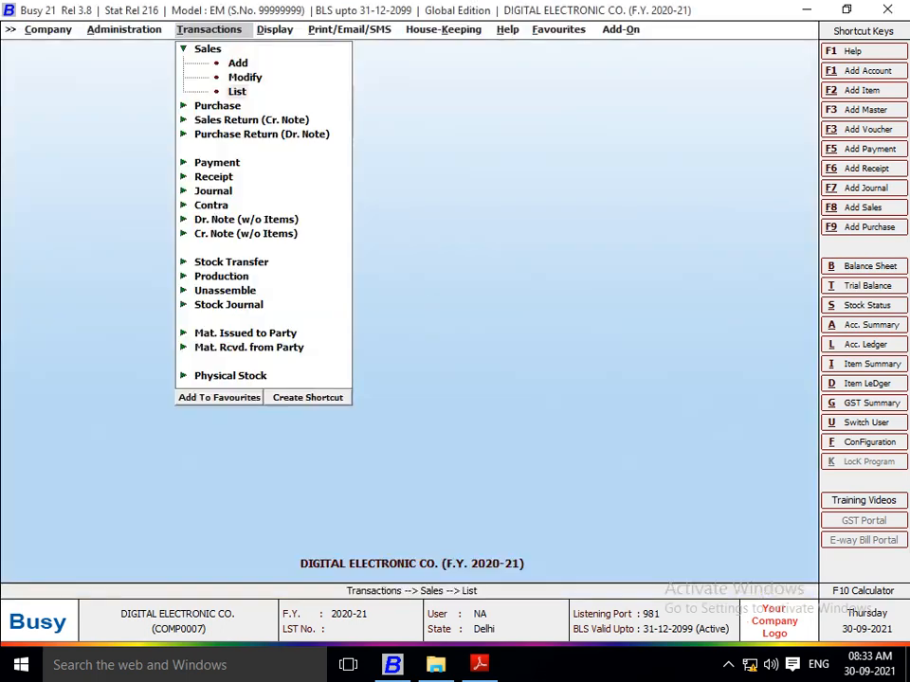
pyautogui.press('Escape')
# Step: Generate the on-screen list of purchase vouchers for all series from 01-04-2020 to 27-04-2020, with material centre names and item values
pyautogui.press('Down')
pyautogui.press('Return')
pyautogui.press('Down')
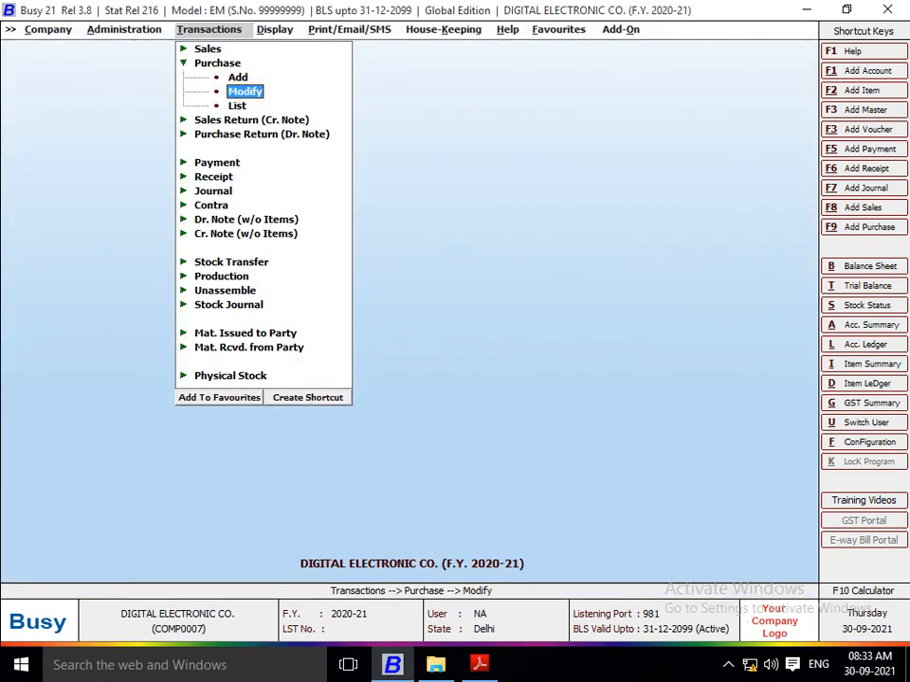
pyautogui.press('Down')
pyautogui.press('Return')
pyautogui.press('Return')
pyautogui.press('Return')
pyautogui.press('Return')
pyautogui.press('Return')
pyautogui.press('Return')
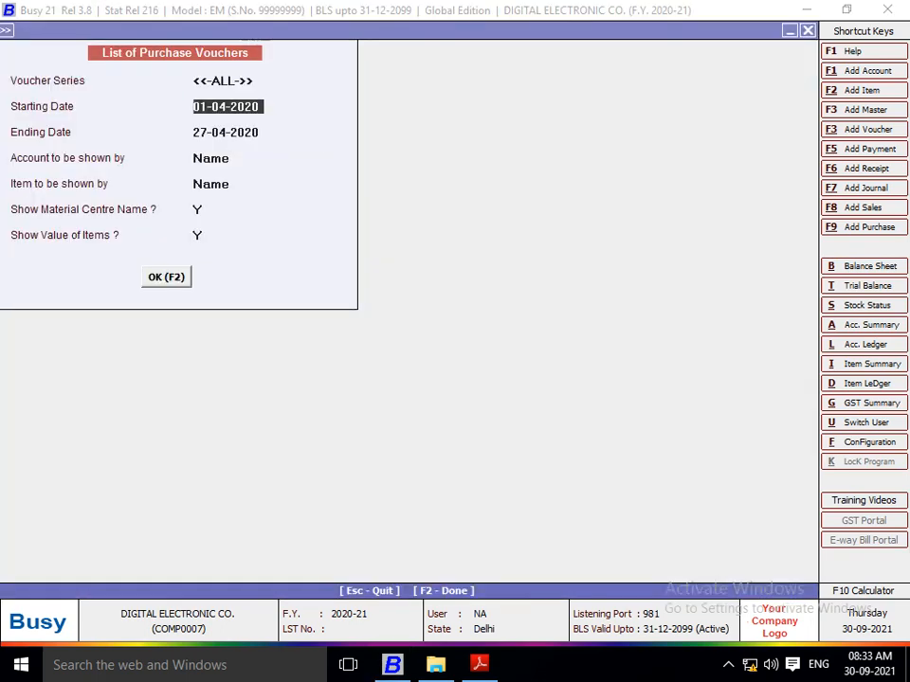
pyautogui.press('Return')
pyautogui.press('Return')
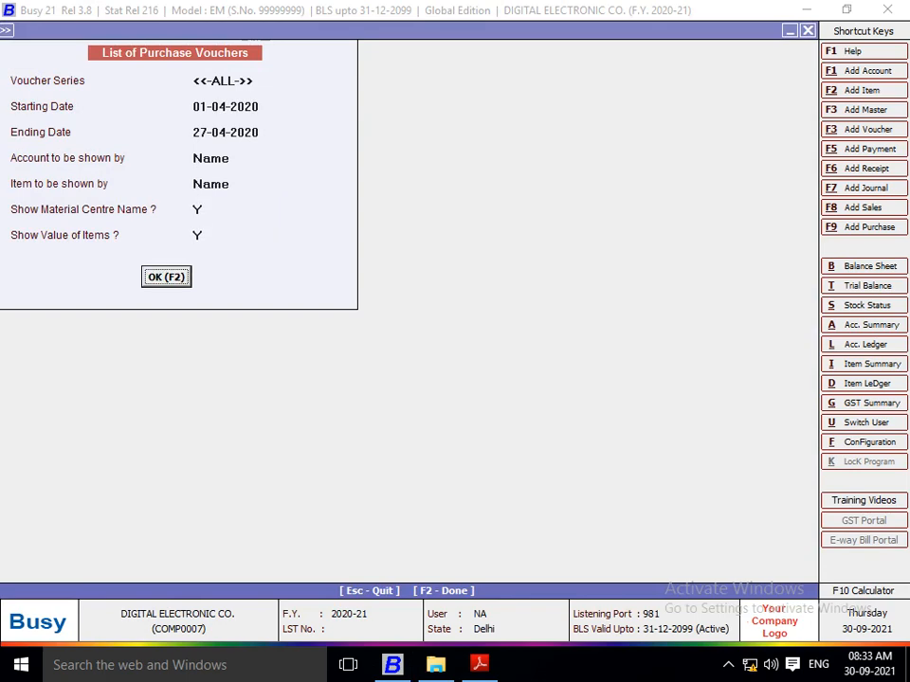
pyautogui.press('F2')
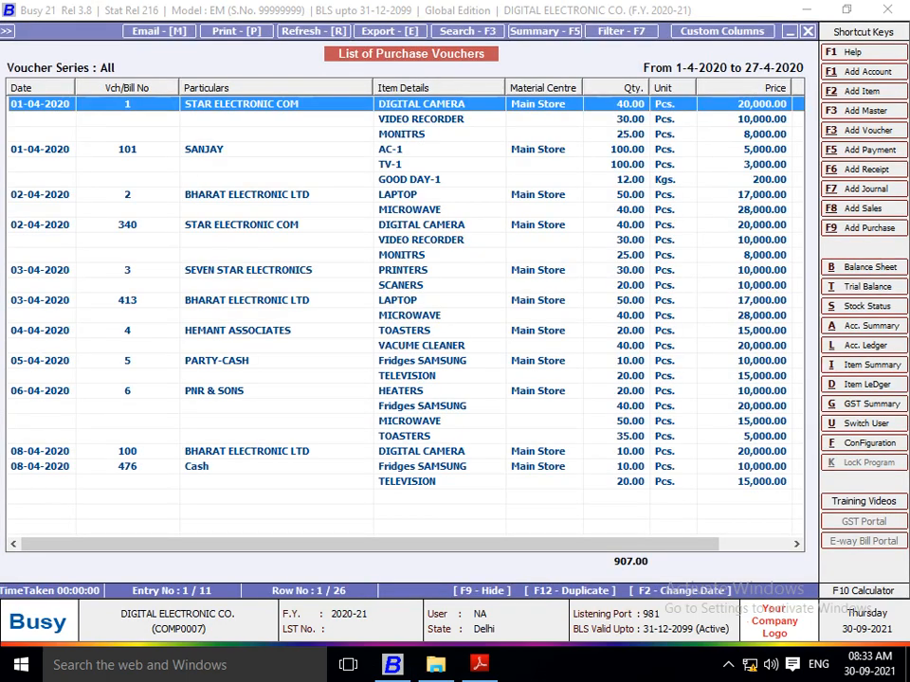
# Step: Narrow the Particulars column of the purchase voucher list and set up its export in PDF format
pyautogui.moveTo(372, 87); pyautogui.dragTo(319, 87)
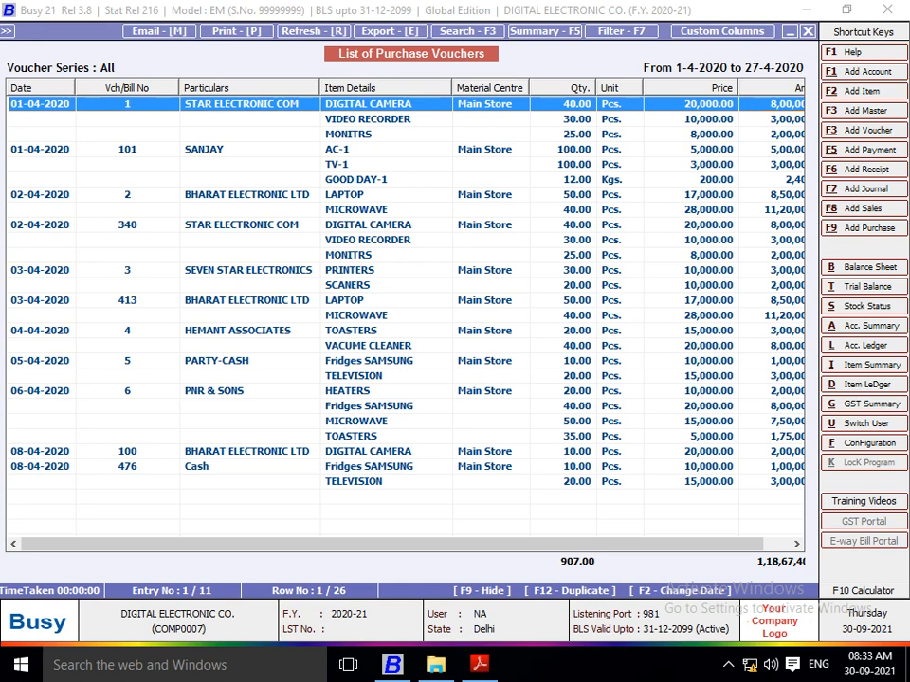
pyautogui.moveTo(590, 544); pyautogui.dragTo(614, 544)
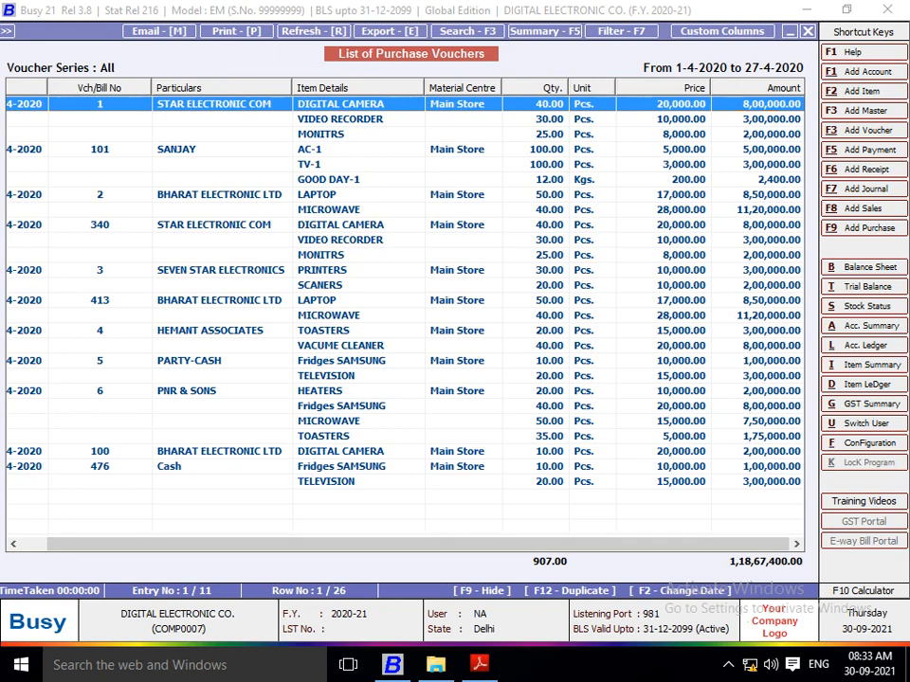
pyautogui.click(390, 31)
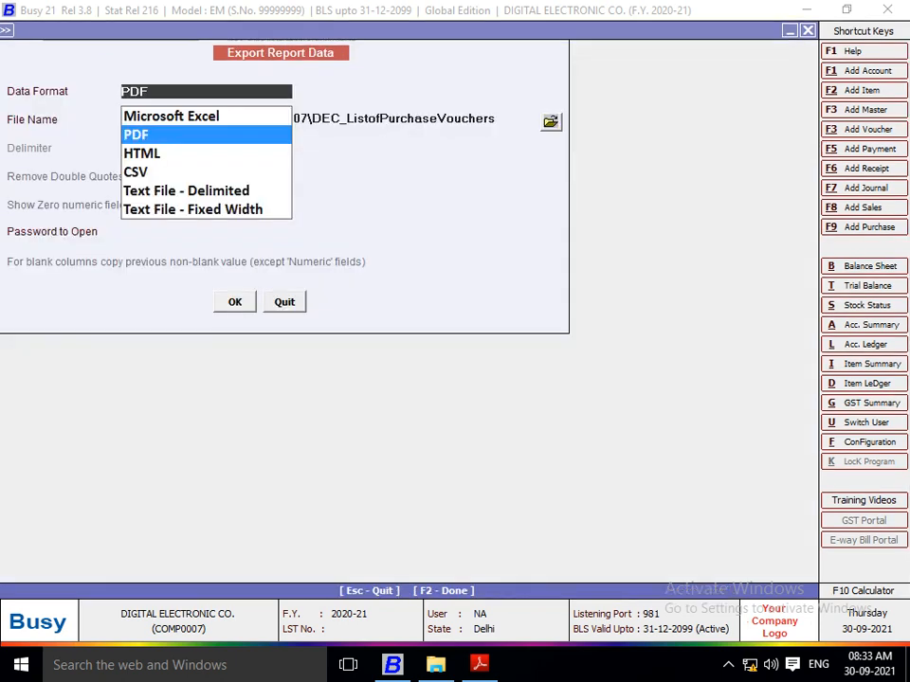
pyautogui.press('Return')
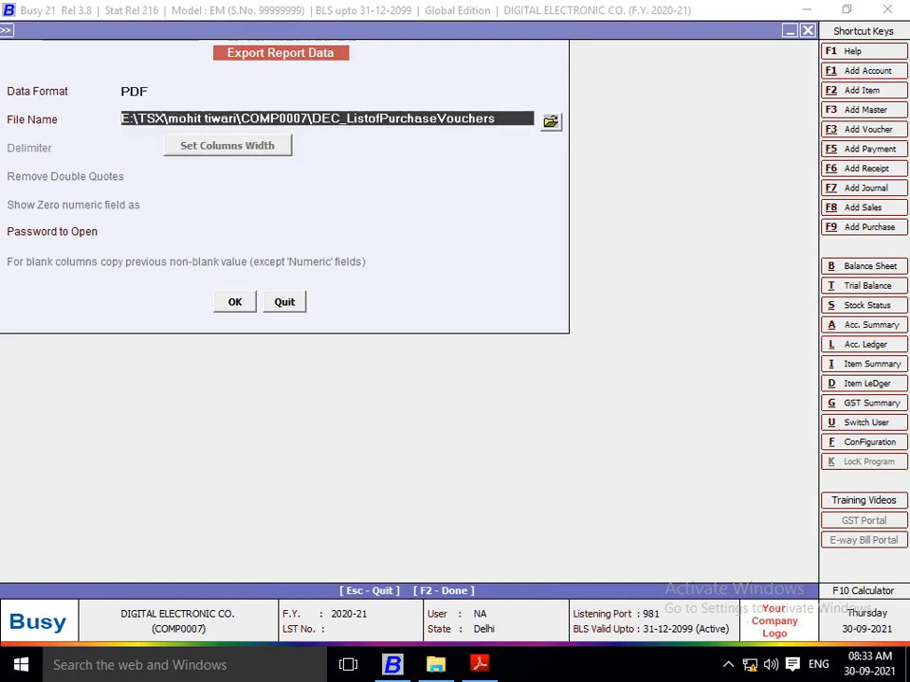
pyautogui.press('Return')
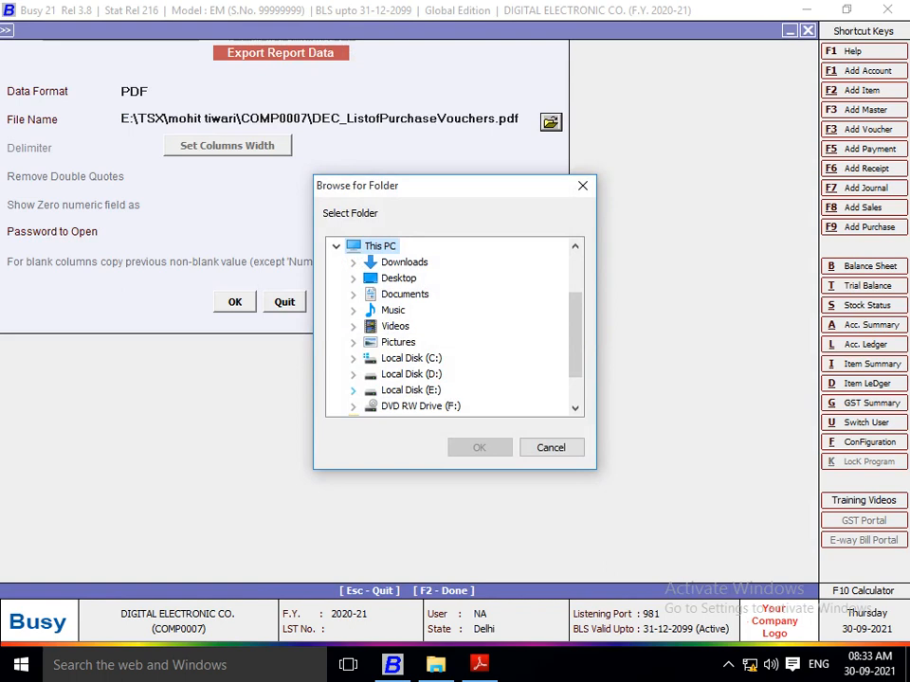
# Step: Save the purchase voucher export into E:\AAAA\PROJECT QN & ANS\6 PROJECT and dismiss the offer to open the file
pyautogui.click(370, 295)
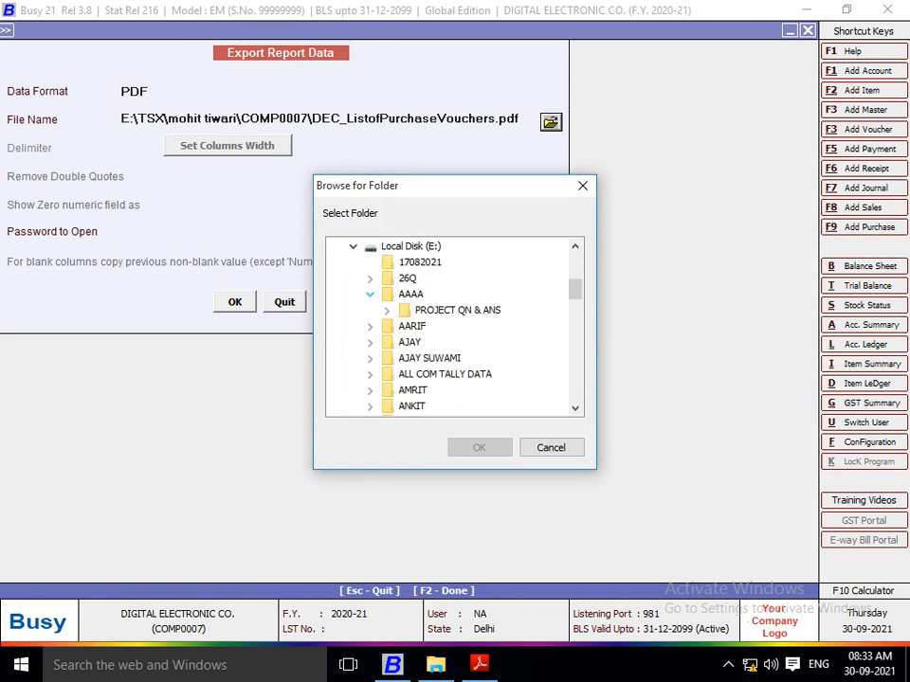
pyautogui.click(386, 311)
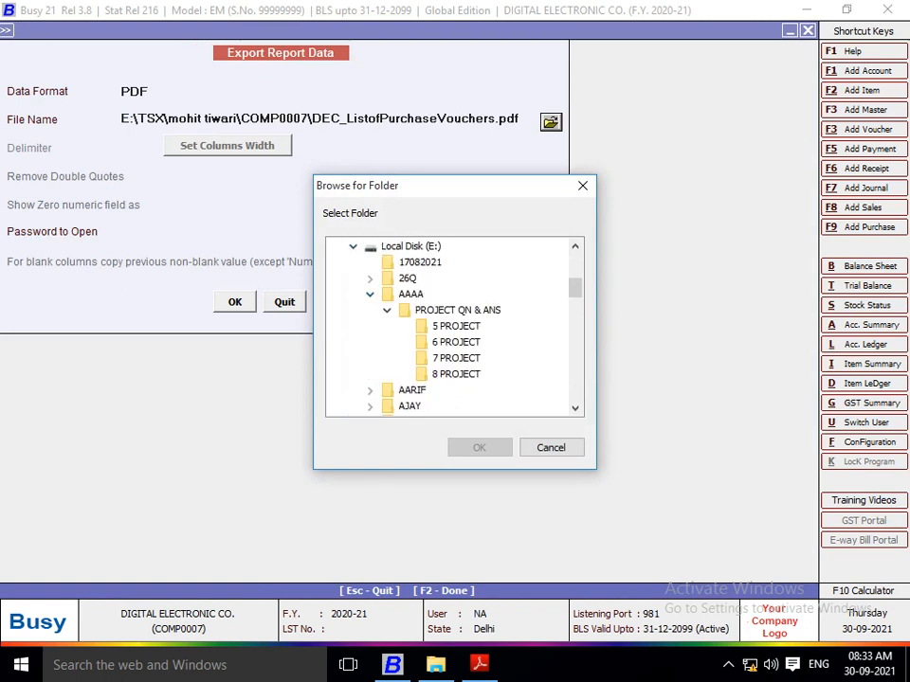
pyautogui.click(456, 342)
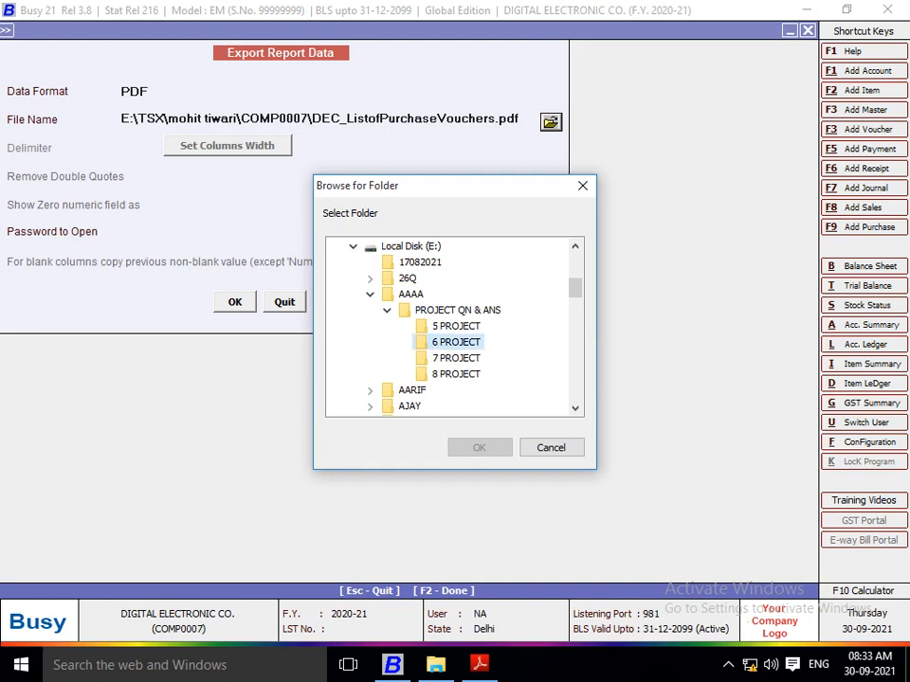
pyautogui.press('Return')
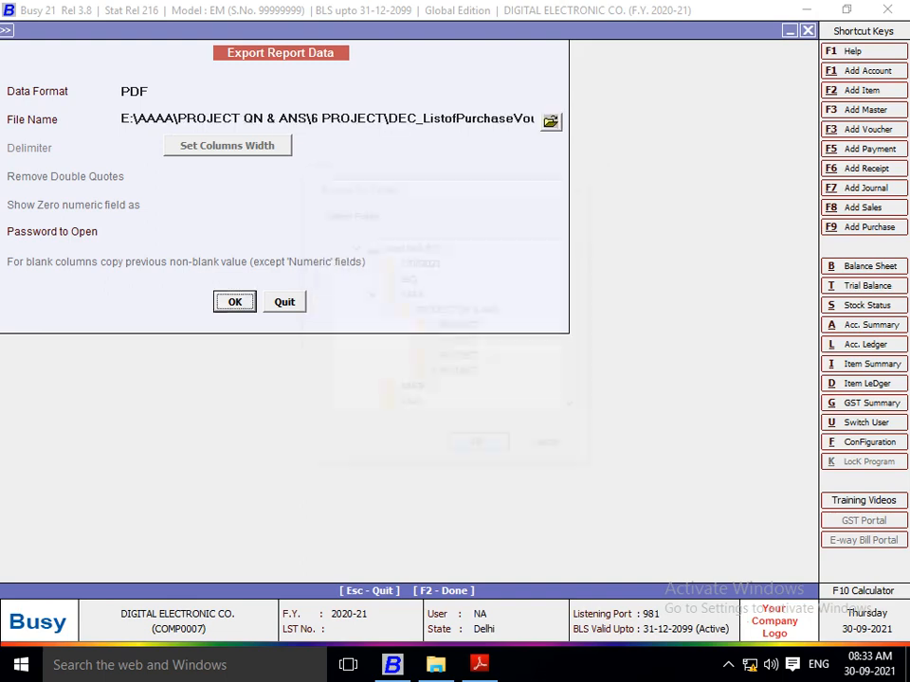
pyautogui.press('Return')
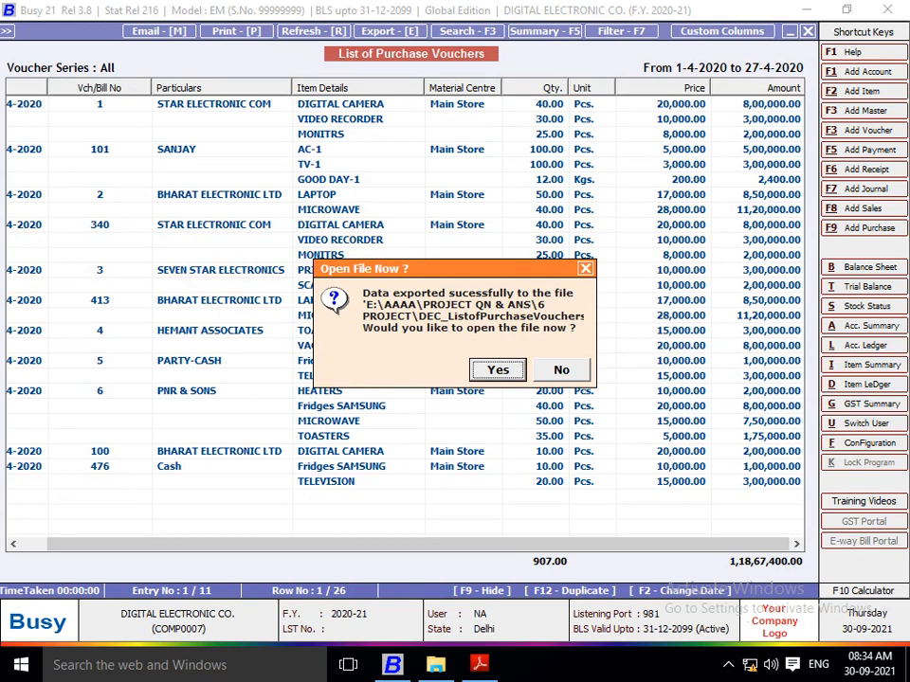
pyautogui.press('Return')
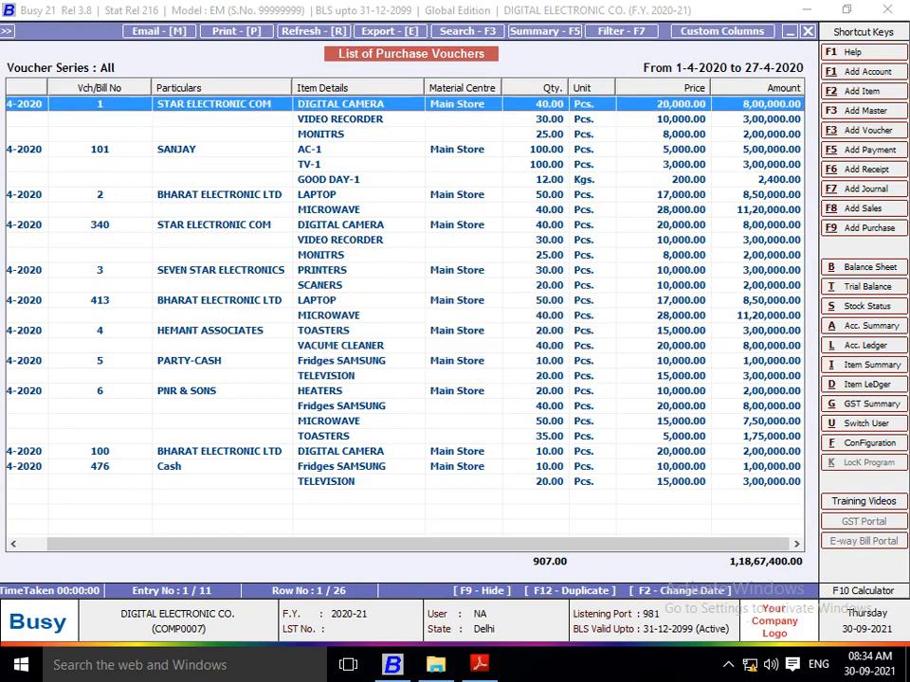
# Step: Check the next question in Project 6.pdf in Adobe Reader, return to Busy and close the list of purchase vouchers
pyautogui.hotkey('alt', 'Tab')
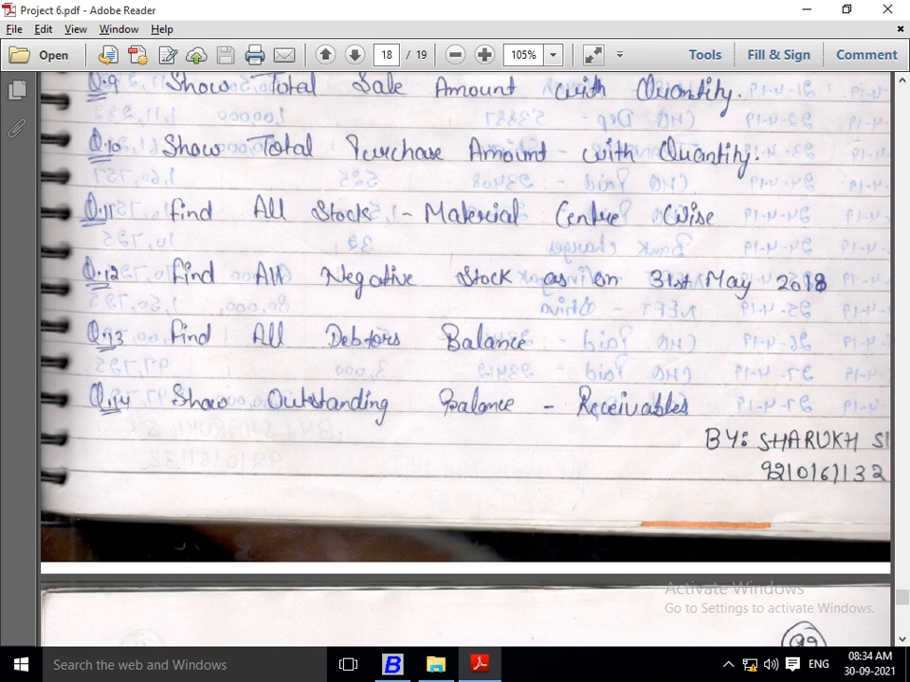
pyautogui.hotkey('alt', 'Tab')
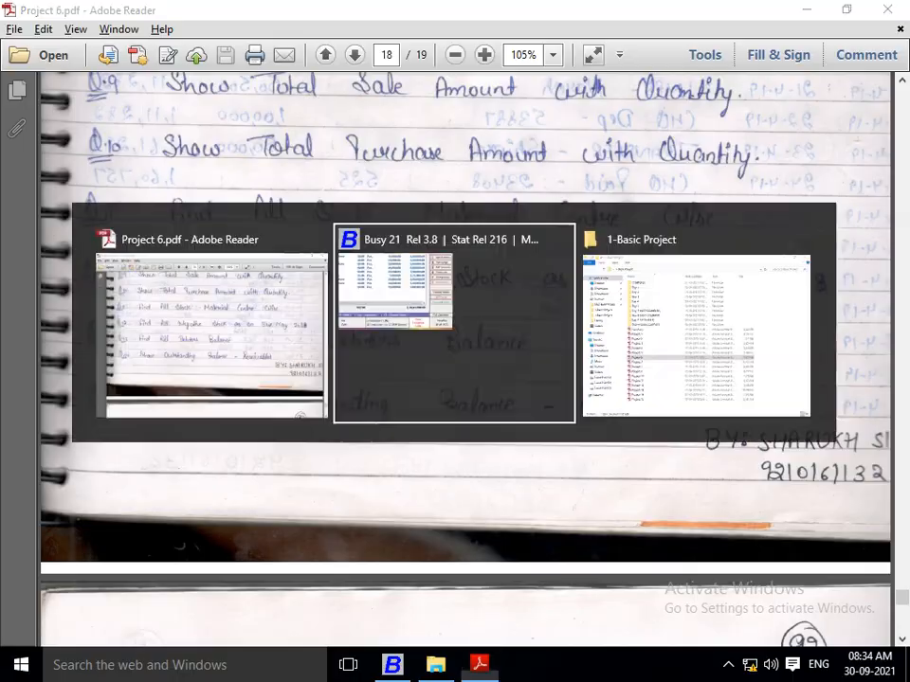
pyautogui.press('Escape')
pyautogui.press('Escape')
pyautogui.press('Escape')
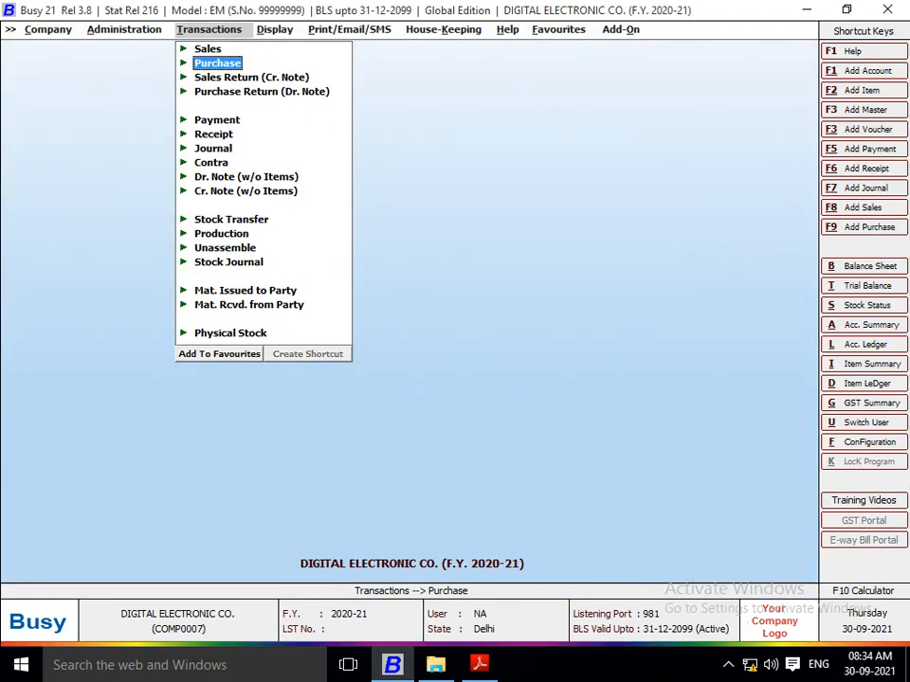
# Step: Generate the alphabetical closing stock report, balances only, for all items in Main Store as on 27-04-2020 with item values
pyautogui.press('Right')
pyautogui.press('Return')
pyautogui.press('Return')
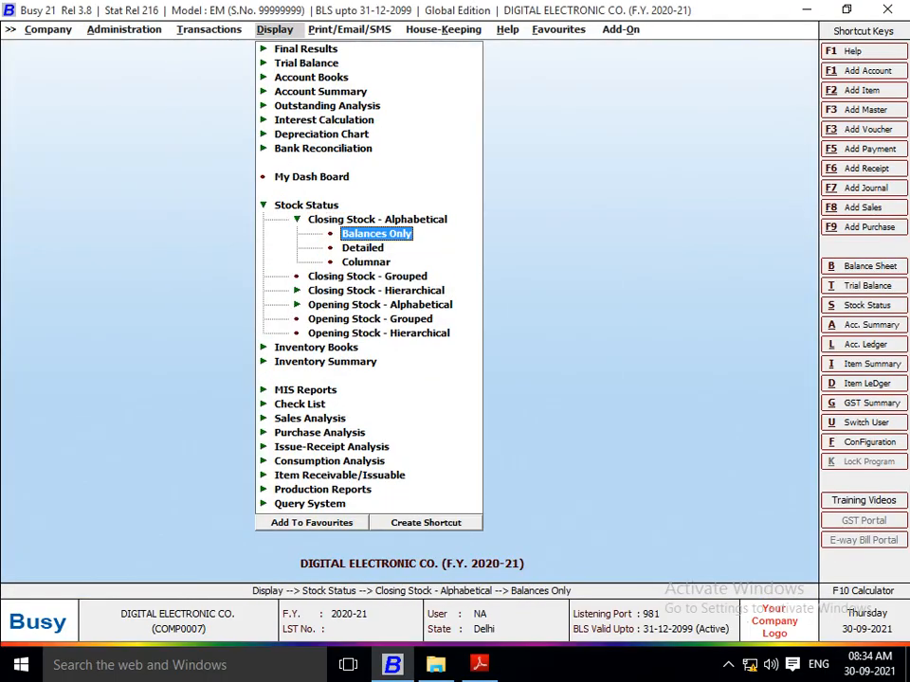
pyautogui.press('Return')
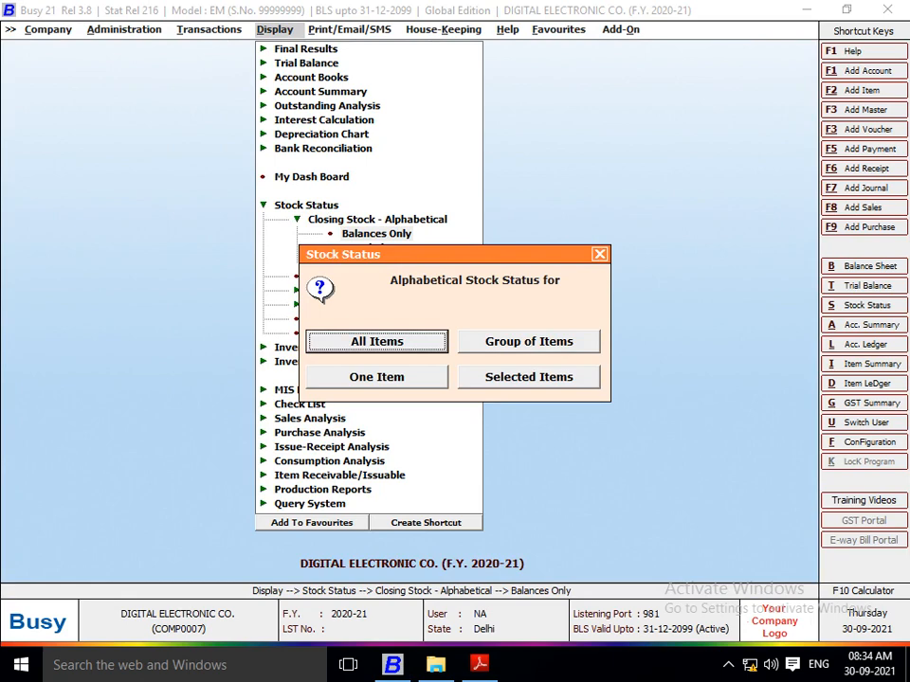
pyautogui.press('Return')
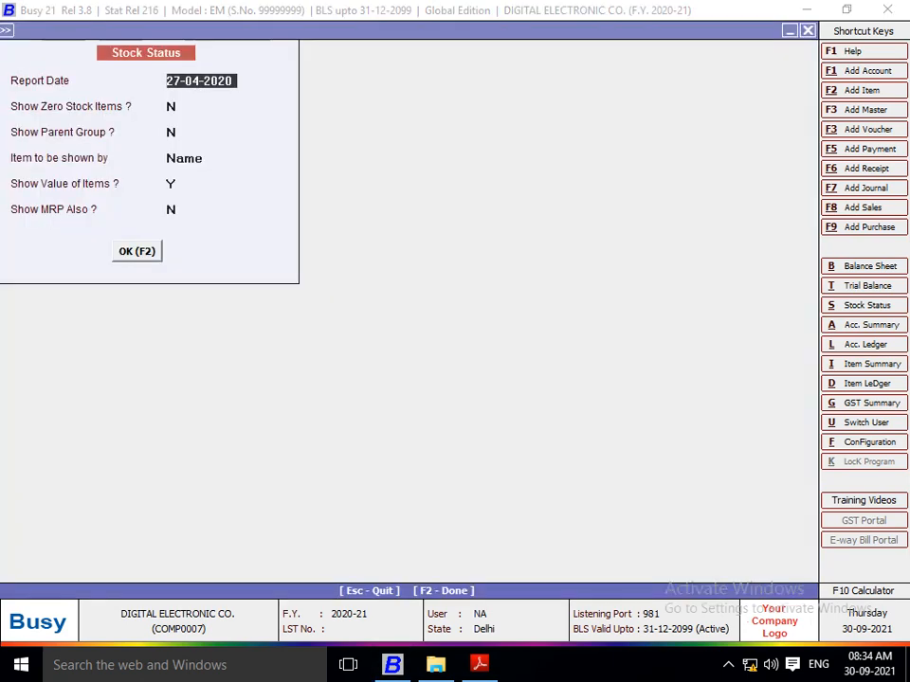
pyautogui.press('Return')
pyautogui.press('Up')
pyautogui.press('F2')
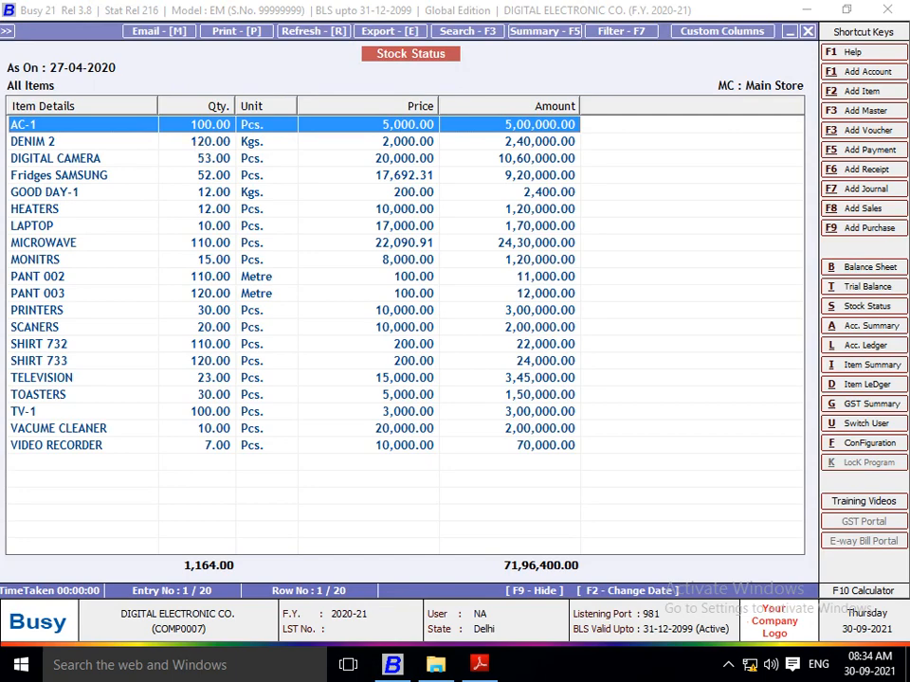
# Step: Switch to Project 6.pdf in Adobe Reader and read questions 11 to 14 on page 18
pyautogui.hotkey('alt', 'Tab')
pyautogui.scroll(-2, 464, 358)
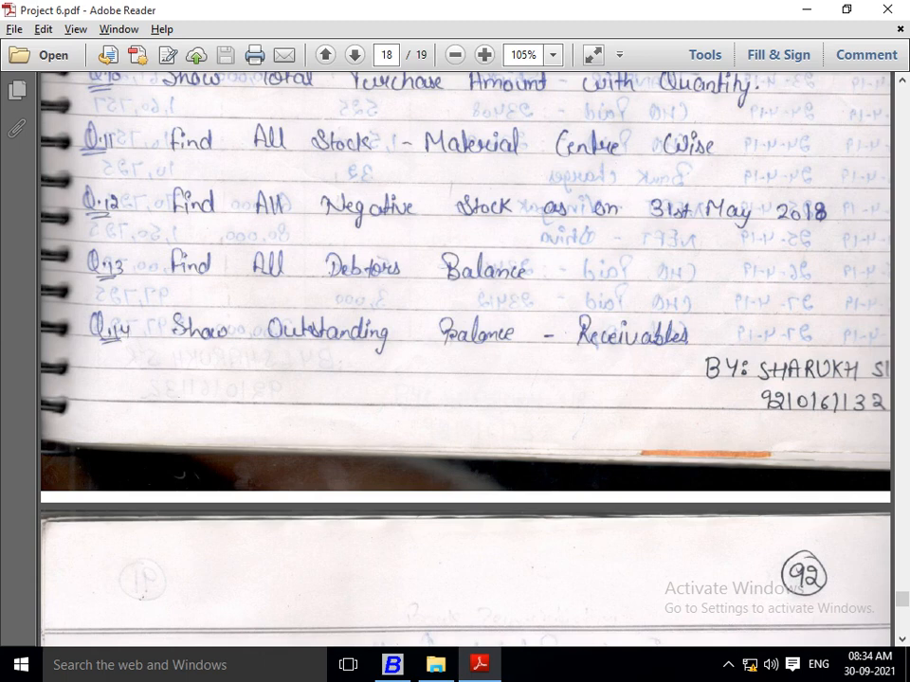
pyautogui.scroll(-2, 464, 284)
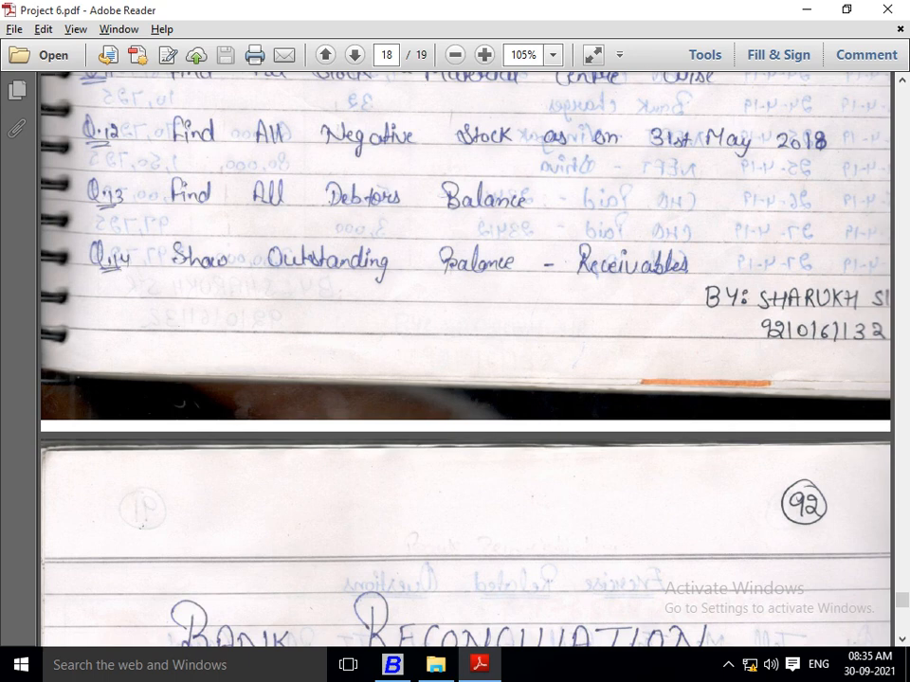
# Step: Return to Busy and close the Stock Status report
pyautogui.hotkey('alt', 'Tab')
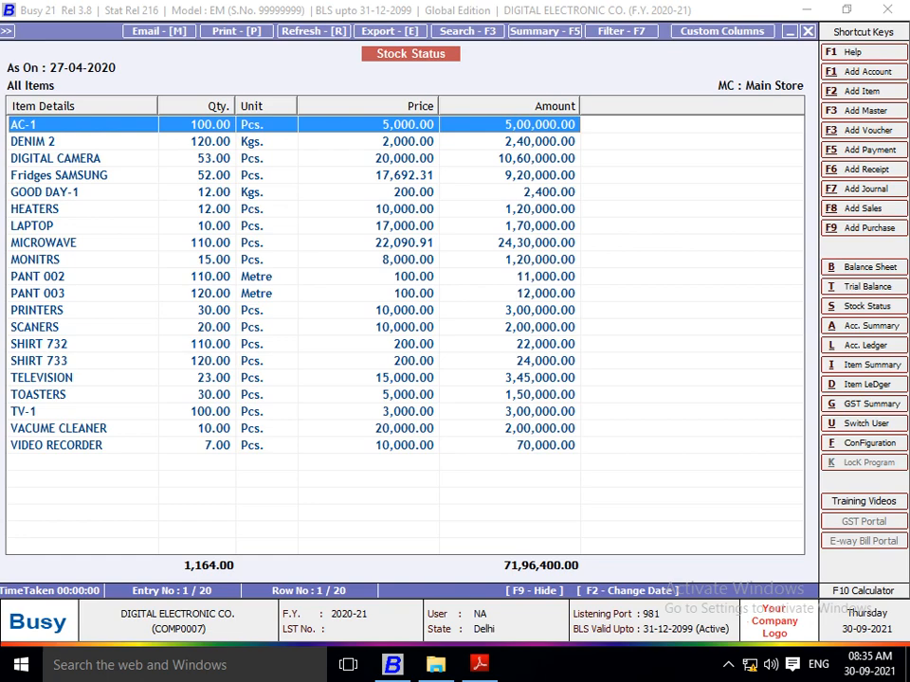
pyautogui.press('Escape')
pyautogui.press('Escape')
pyautogui.press('Escape')
pyautogui.press('Escape')
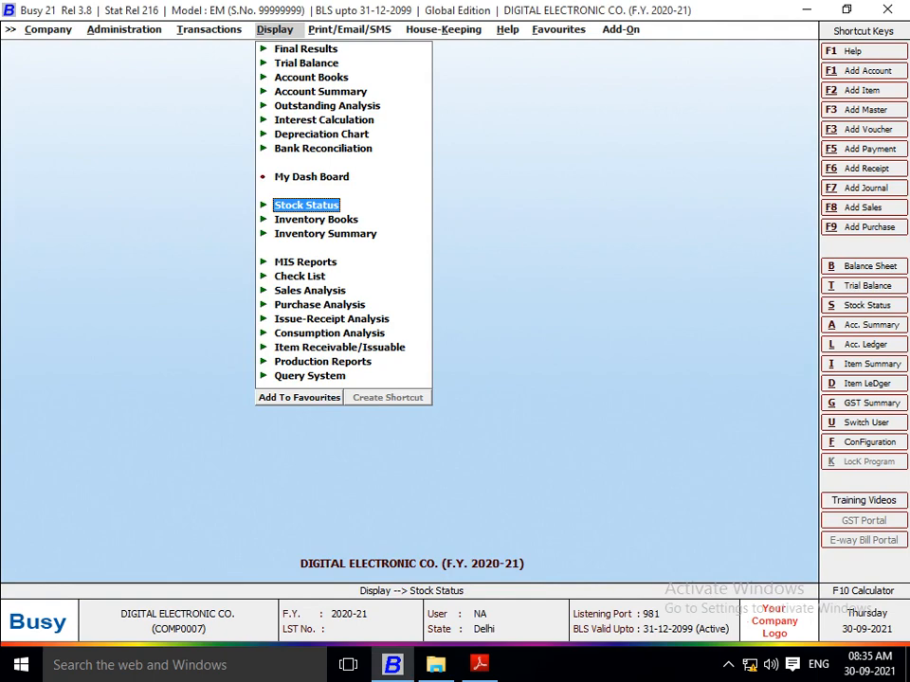
# Step: Generate the Check Negative Stock report for all items in Main Store from 01-04-2020 to 27-04-2020, shown by name
pyautogui.press('Down')
pyautogui.press('Down')
pyautogui.press('Return')
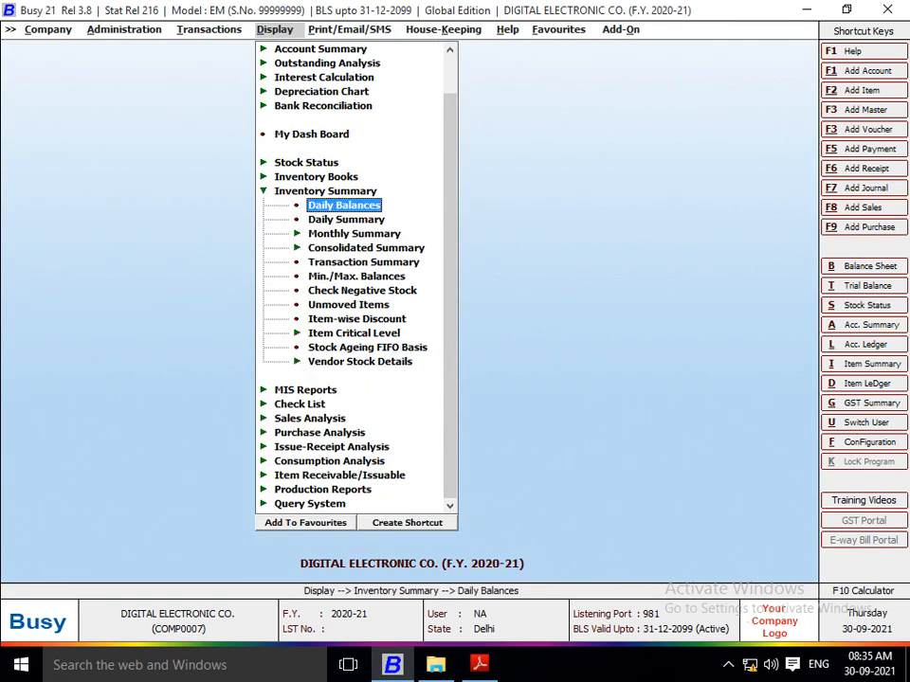
pyautogui.press('Down')
pyautogui.press('Down')
pyautogui.press('Down')
pyautogui.press('Down')
pyautogui.press('Down')
pyautogui.press('Down')
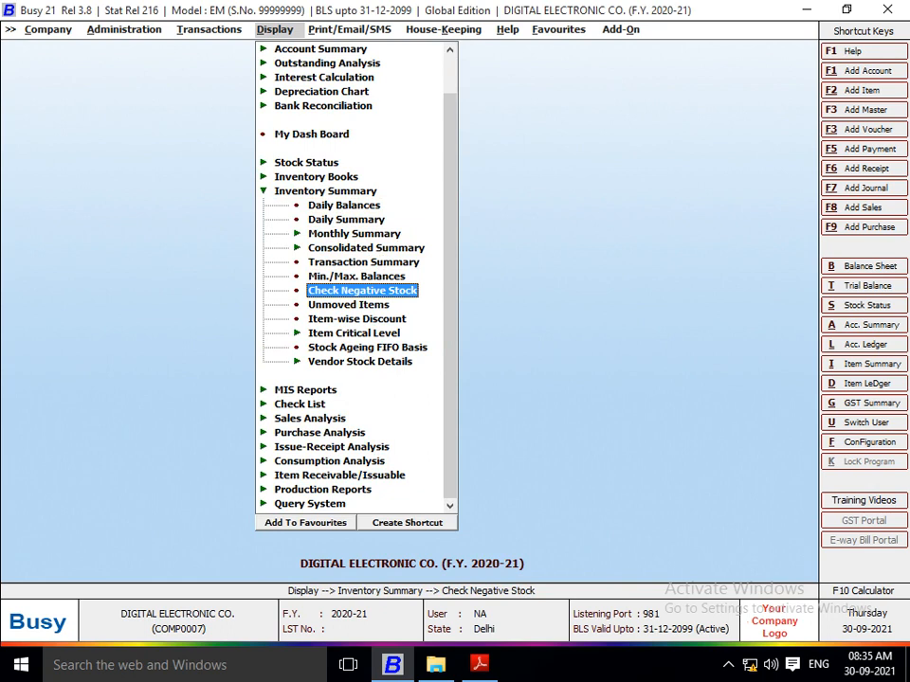
pyautogui.press('Return')
pyautogui.press('Return')
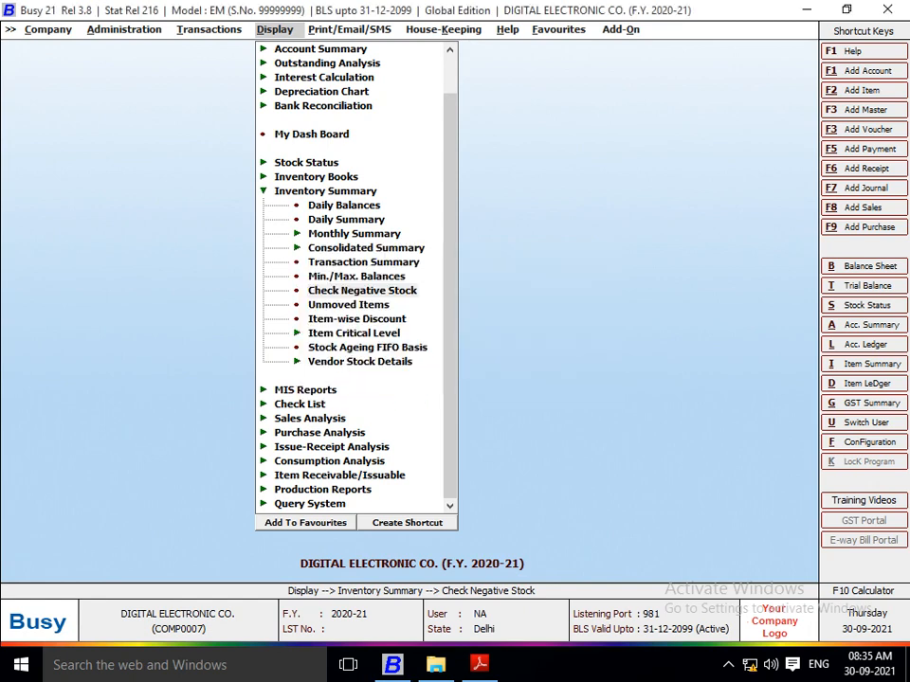
pyautogui.press('Return')
pyautogui.press('Return')
pyautogui.press('Return')
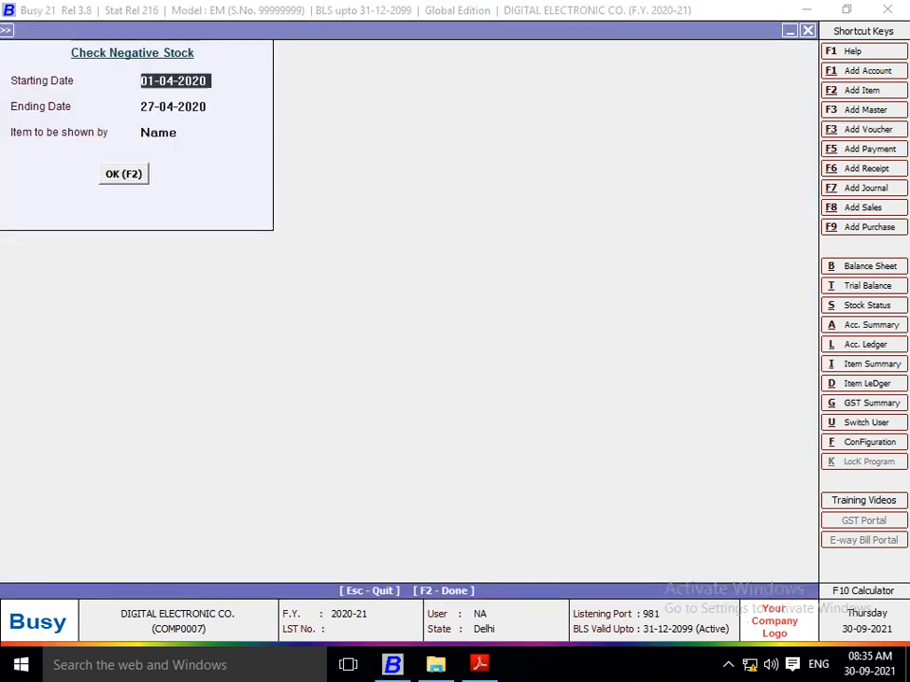
pyautogui.press('F2')
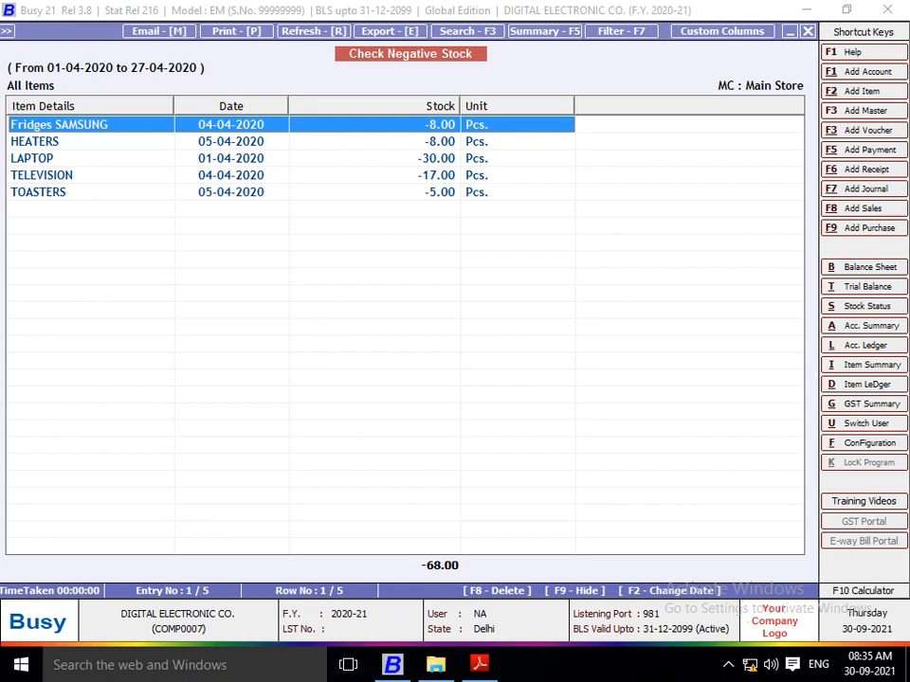
# Step: Look through the negative stock items and sort them by date in descending order
pyautogui.press('Down')
pyautogui.press('Down')
pyautogui.press('Down')
pyautogui.press('Down')
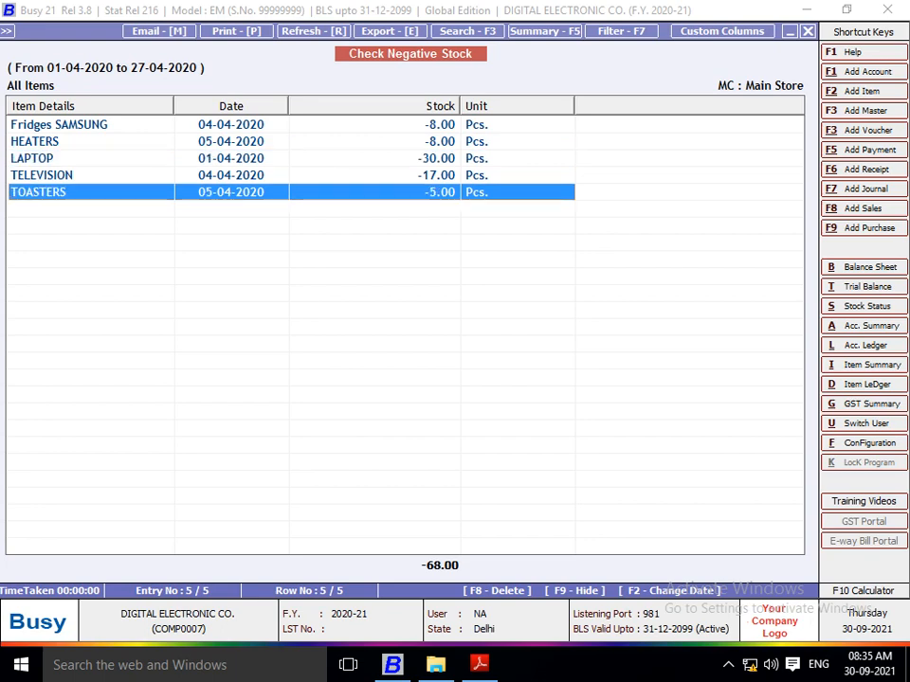
pyautogui.click(231, 106)
pyautogui.click(231, 106)
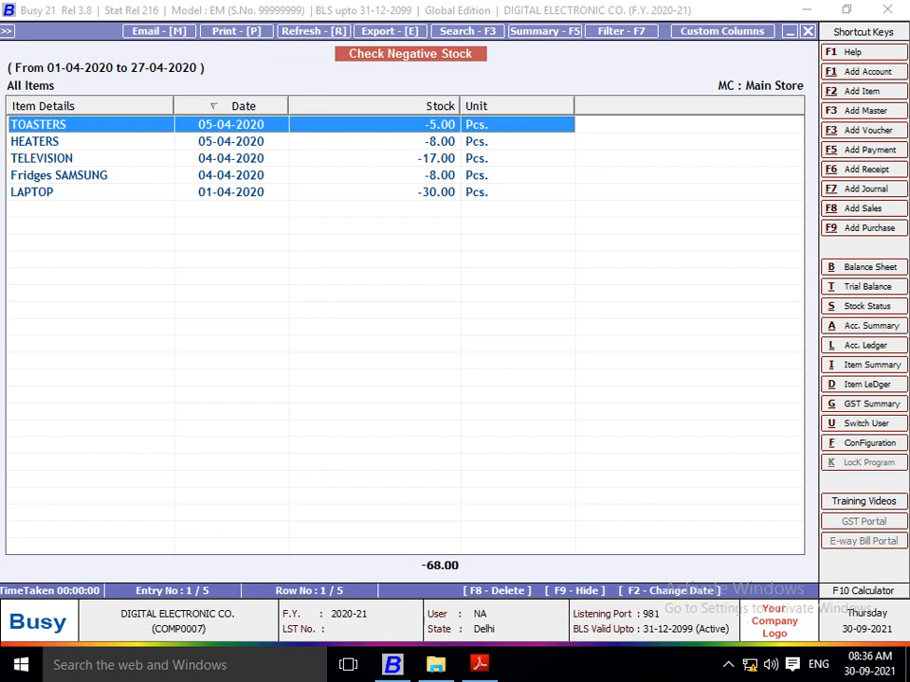
# Step: Close the negative stock report, check the debtors and receivables questions in Project 6.pdf, and return to Busy
pyautogui.press('Escape')
pyautogui.press('Escape')
pyautogui.press('Escape')
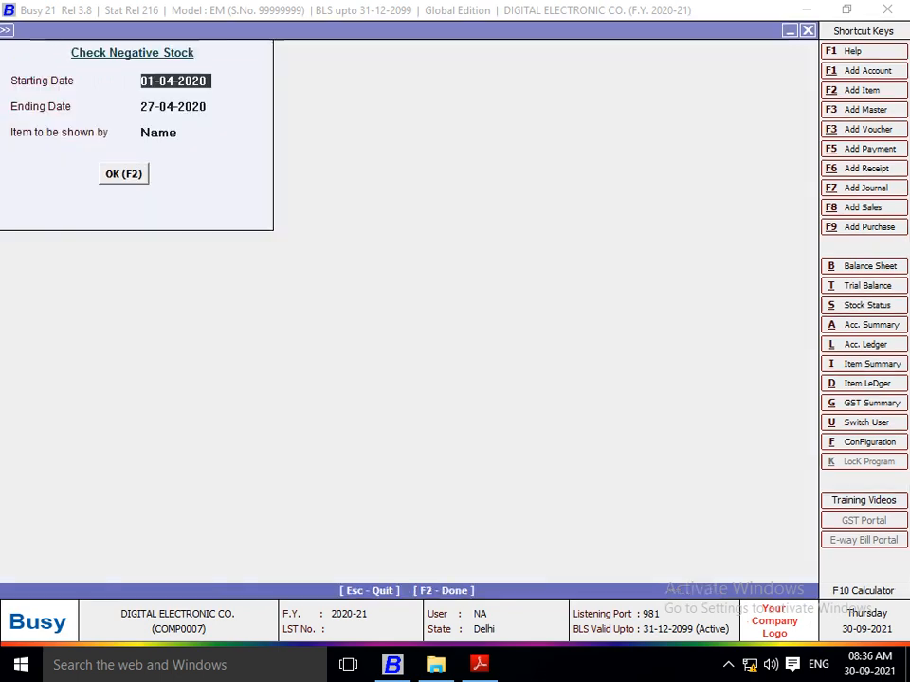
pyautogui.hotkey('alt', 'Tab')
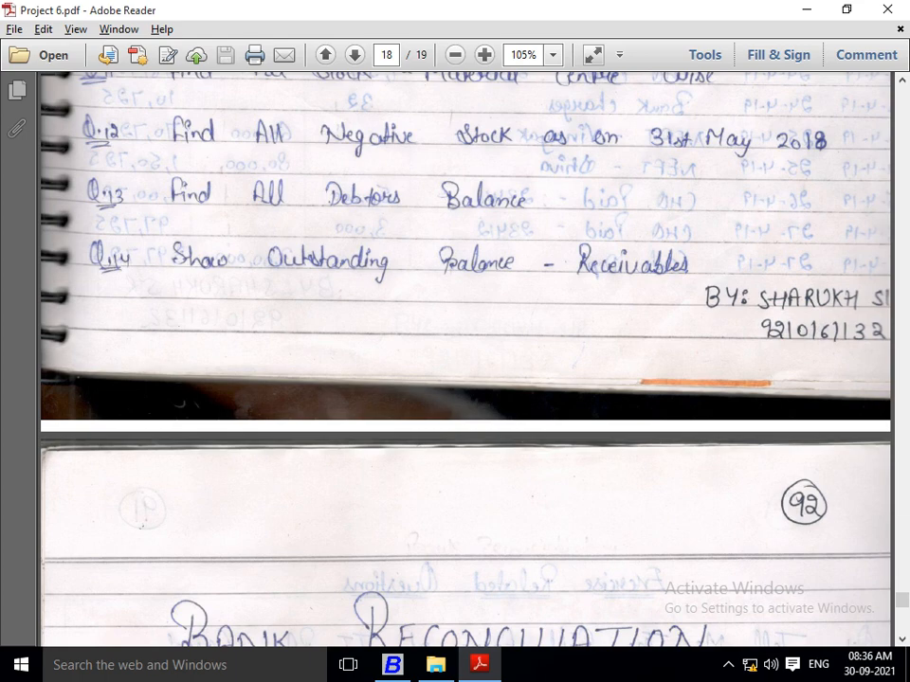
pyautogui.hotkey('alt', 'Tab')
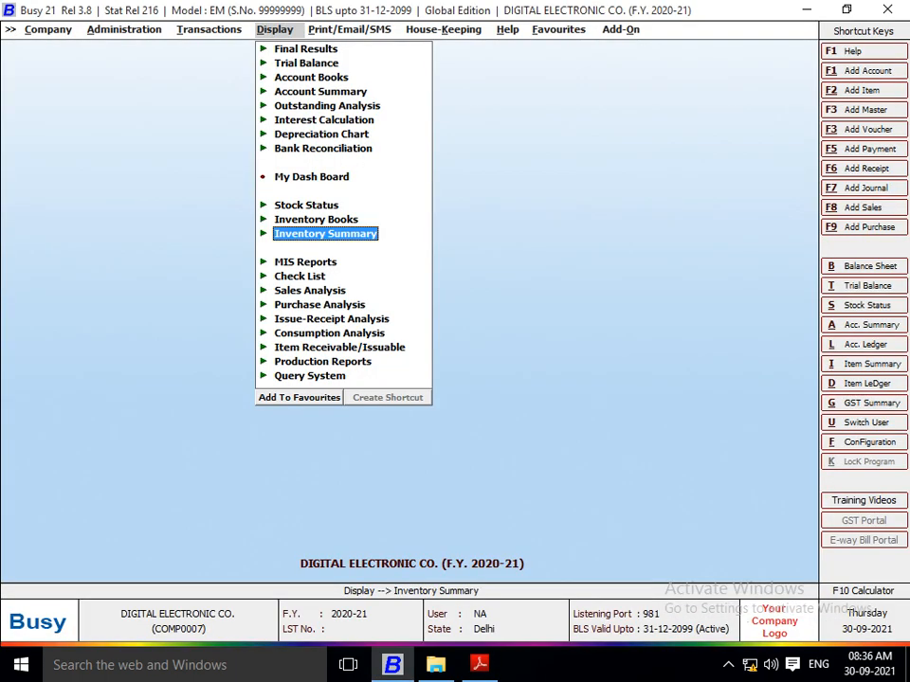
# Step: Generate the standard horizontal Balance Sheet from 01-04-2020 to 27-04-2020 with balance sheet stock updated
pyautogui.press('Up')
pyautogui.press('Up')
pyautogui.press('Up')
pyautogui.press('Up')
pyautogui.press('Up')
pyautogui.press('Up')
pyautogui.press('Up')
pyautogui.press('Up')
pyautogui.press('Up')
pyautogui.press('Up')
pyautogui.press('Up')
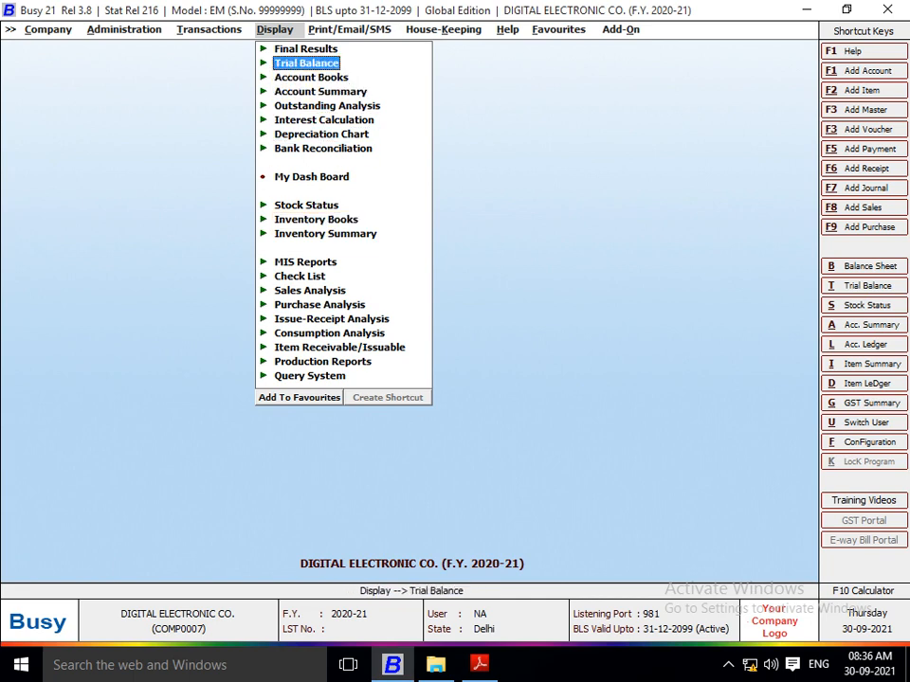
pyautogui.press('Return')
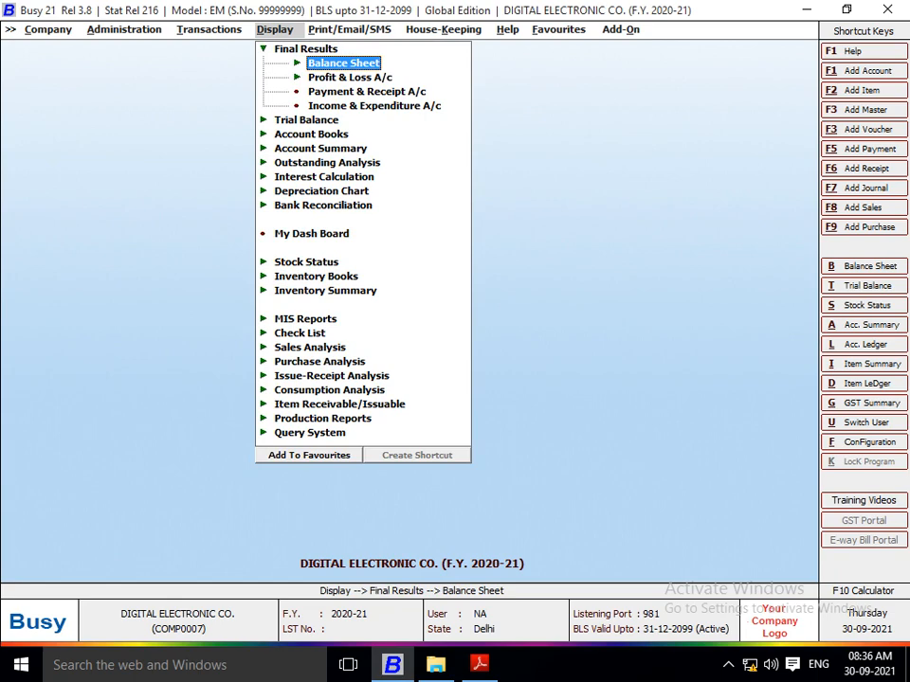
pyautogui.press('Return')
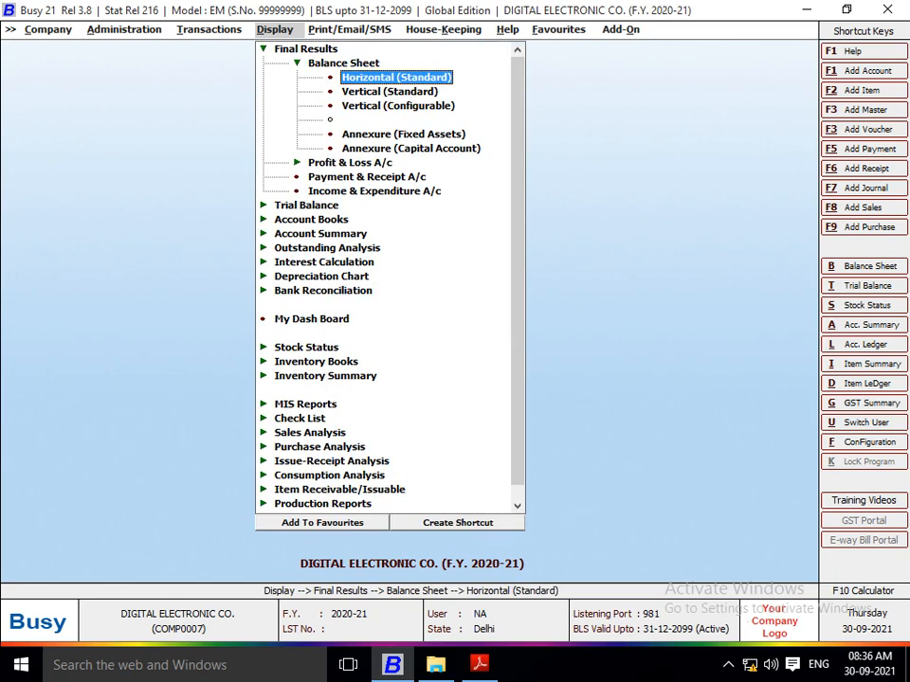
pyautogui.press('Return')
pyautogui.press('Return')
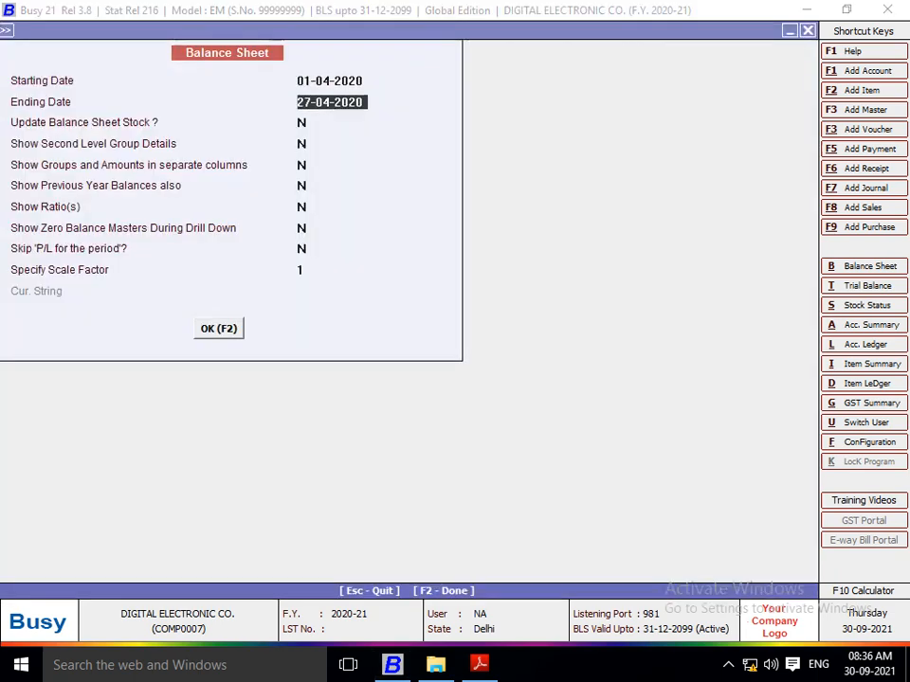
pyautogui.press('Return')
pyautogui.write('y')
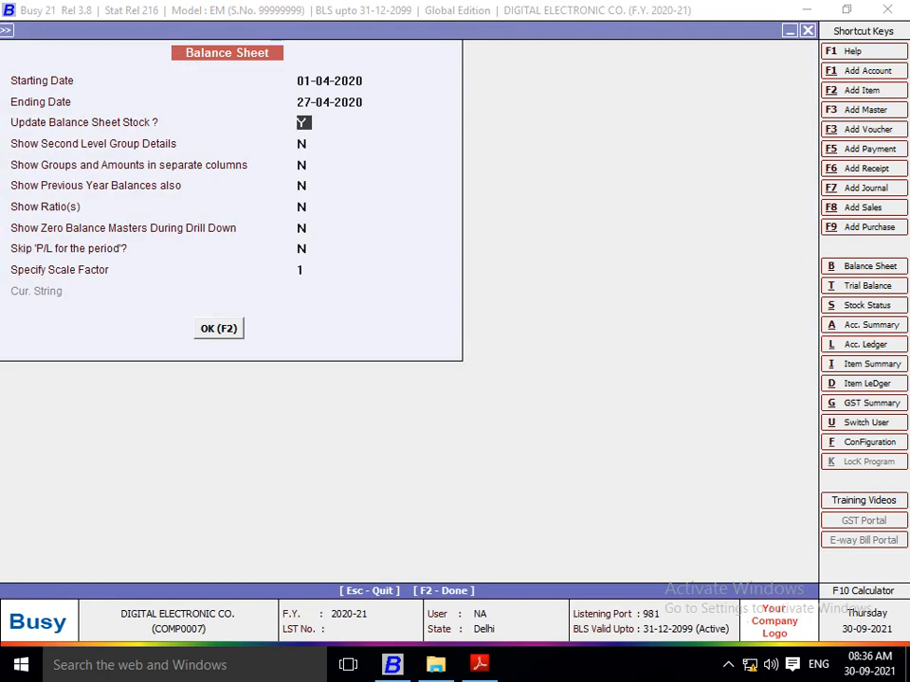
pyautogui.press('Return')
pyautogui.press('Return')
pyautogui.press('F2')
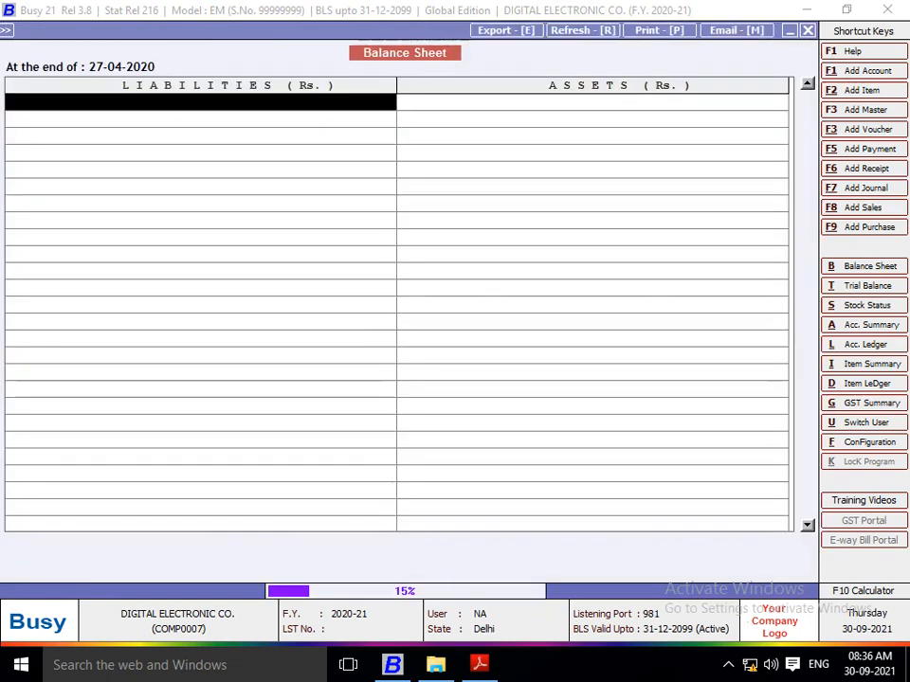
# Step: Drill down from Current Assets in the balance sheet to the Sundry Debtors group balances
pyautogui.press('Right')
pyautogui.press('Down')
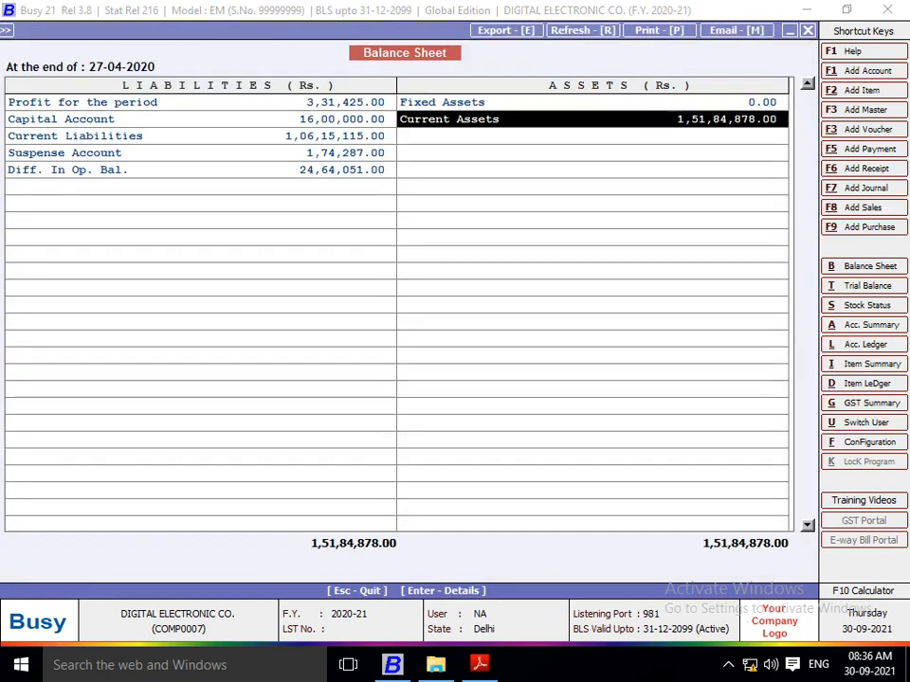
pyautogui.press('Return')
pyautogui.press('Down')
pyautogui.press('Down')
pyautogui.press('Down')
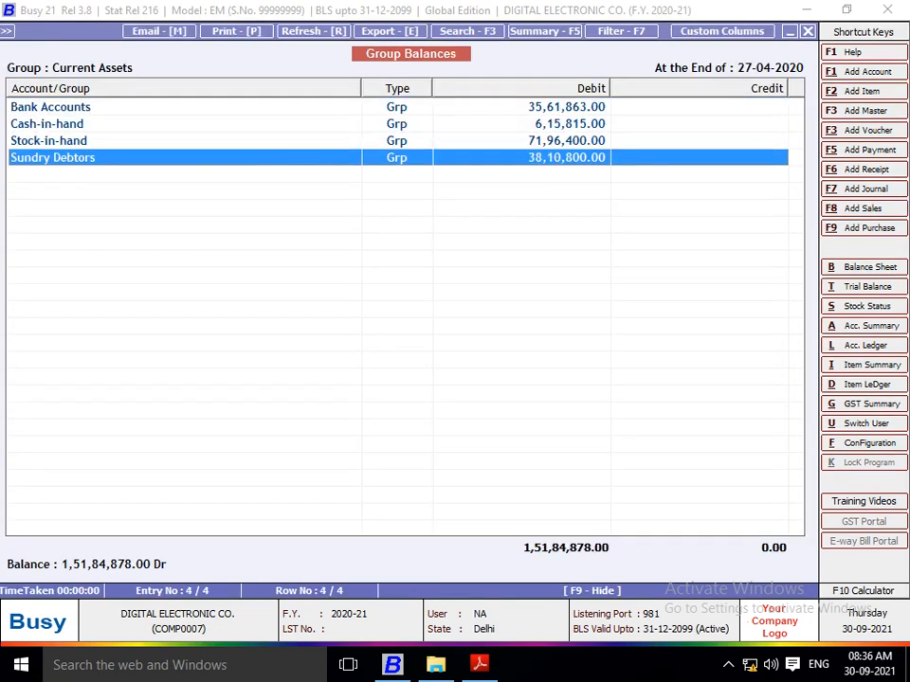
pyautogui.press('Return')
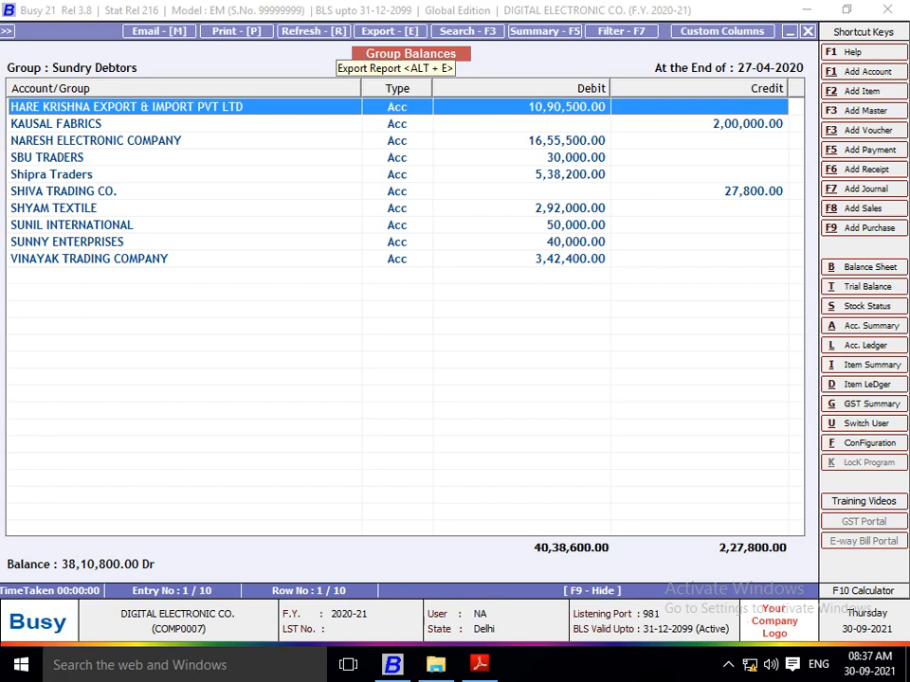
# Step: Export the Sundry Debtors group balances as PDF to E:\AAAA\PROJECT QN & ANS\6 PROJECT without opening the file
pyautogui.click(390, 31)
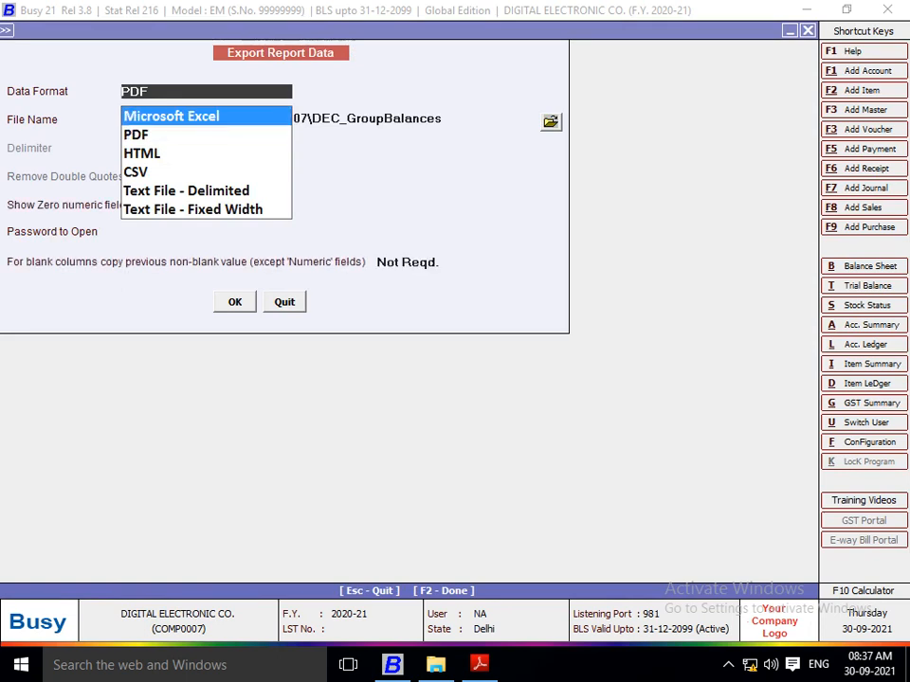
pyautogui.press('Return')
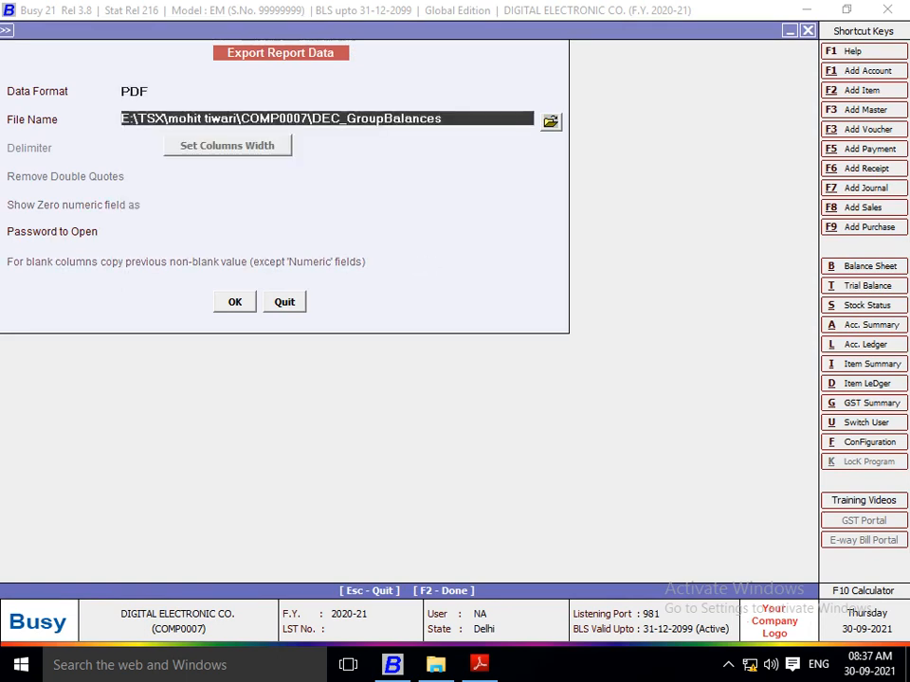
pyautogui.press('Return')
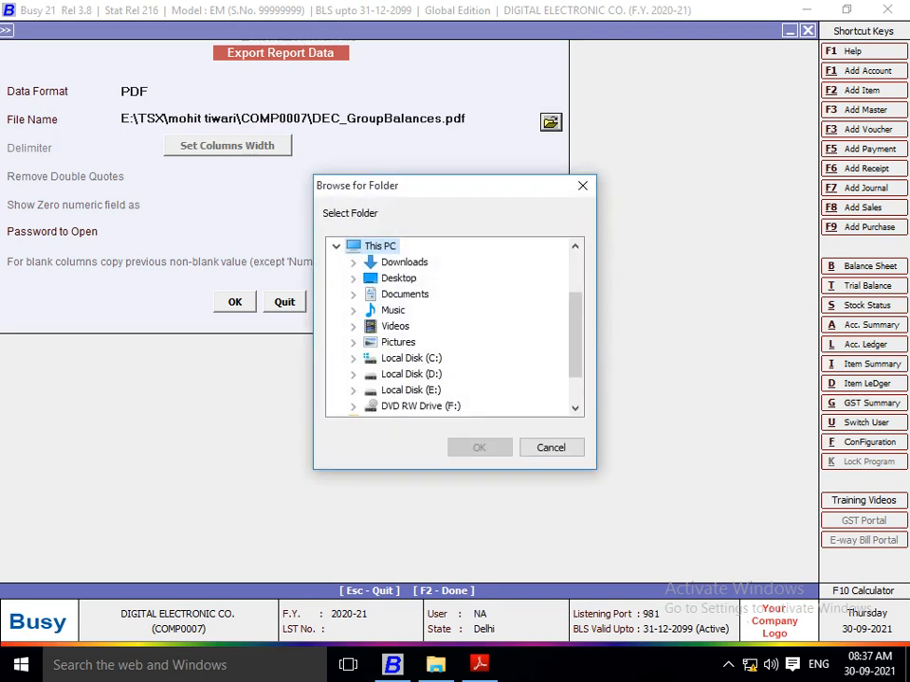
pyautogui.click(354, 390)
pyautogui.click(370, 294)
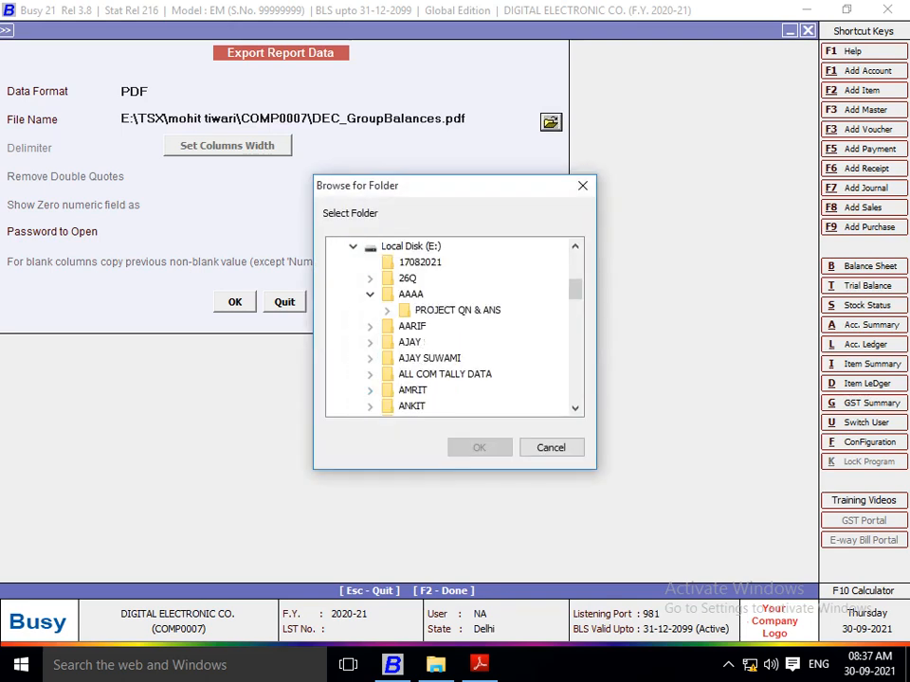
pyautogui.click(387, 310)
pyautogui.click(456, 341)
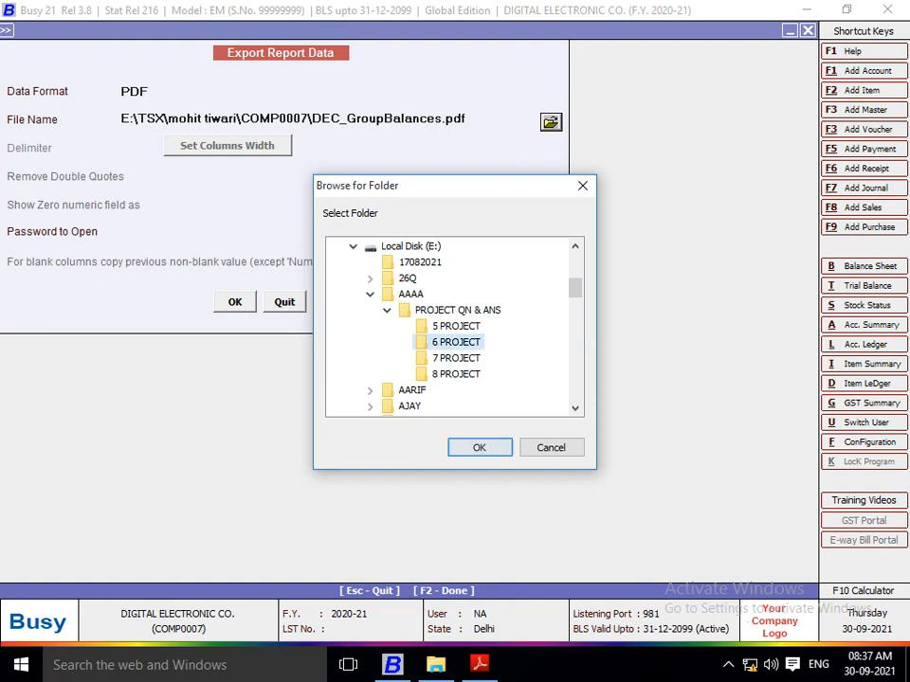
pyautogui.click(479, 447)
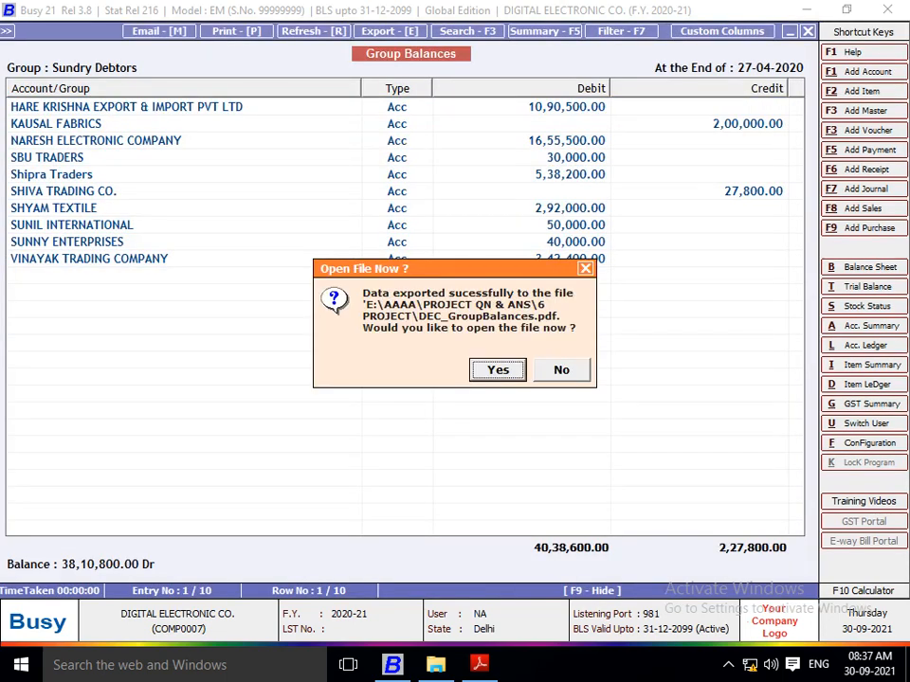
pyautogui.press('Right')
pyautogui.press('Return')
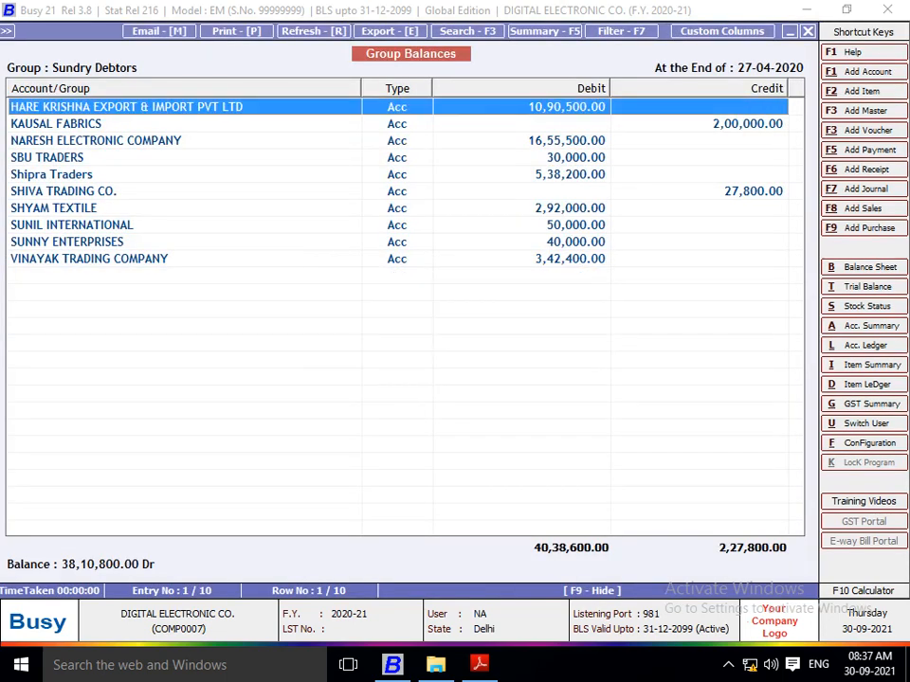
# Step: Check the remaining outstanding receivables question in Project 6.pdf, then return to Busy and close the debtor and balance sheet reports
pyautogui.hotkey('alt', 'Tab')
pyautogui.press('Down')
pyautogui.press('Down')
pyautogui.press('Down')
pyautogui.press('Down')
pyautogui.press('Down')
pyautogui.press('Down')
pyautogui.press('Down')
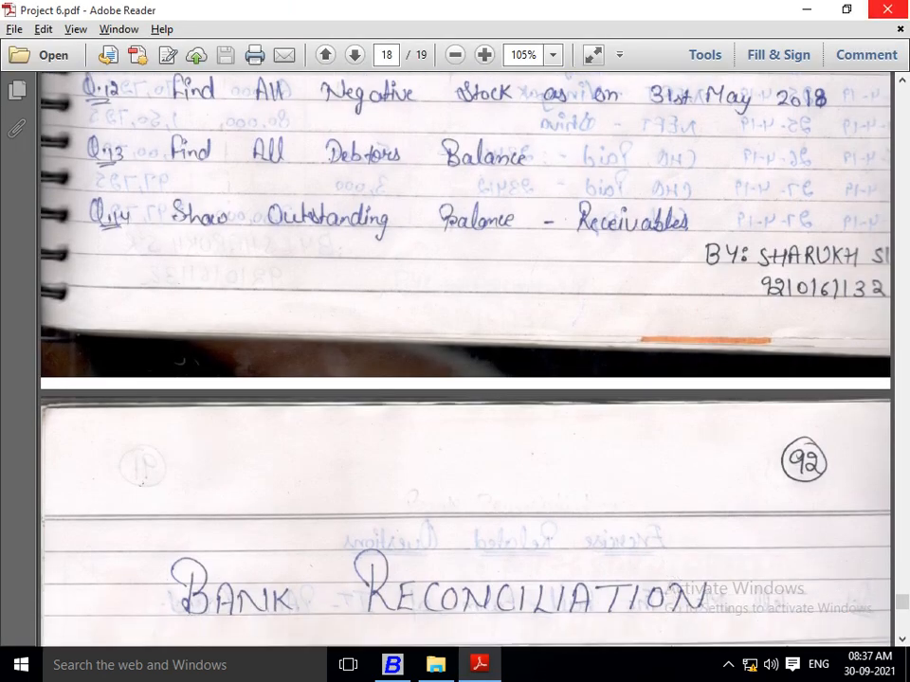
pyautogui.press('Down')
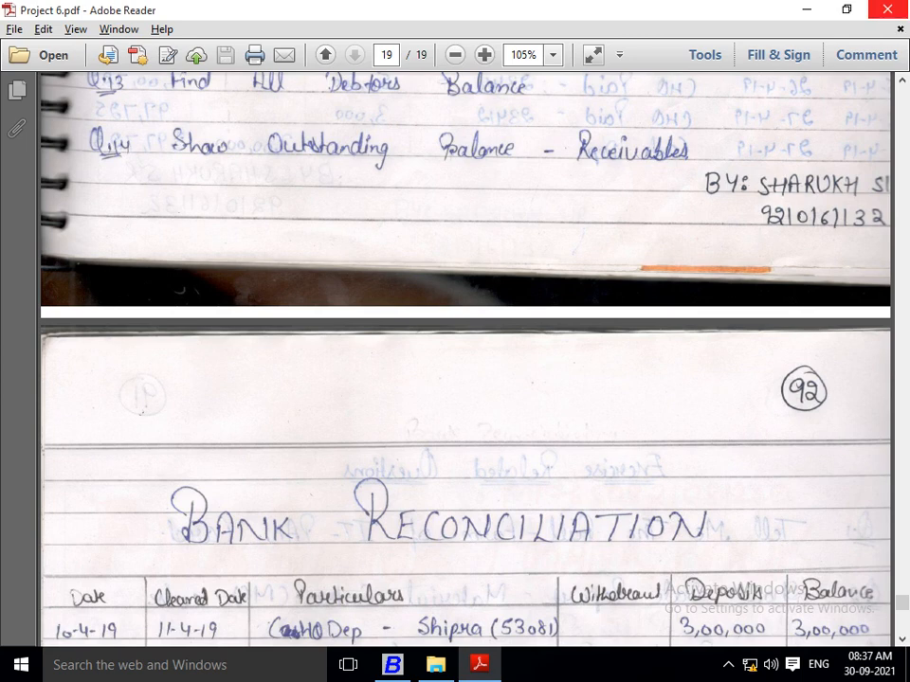
pyautogui.press('Up')
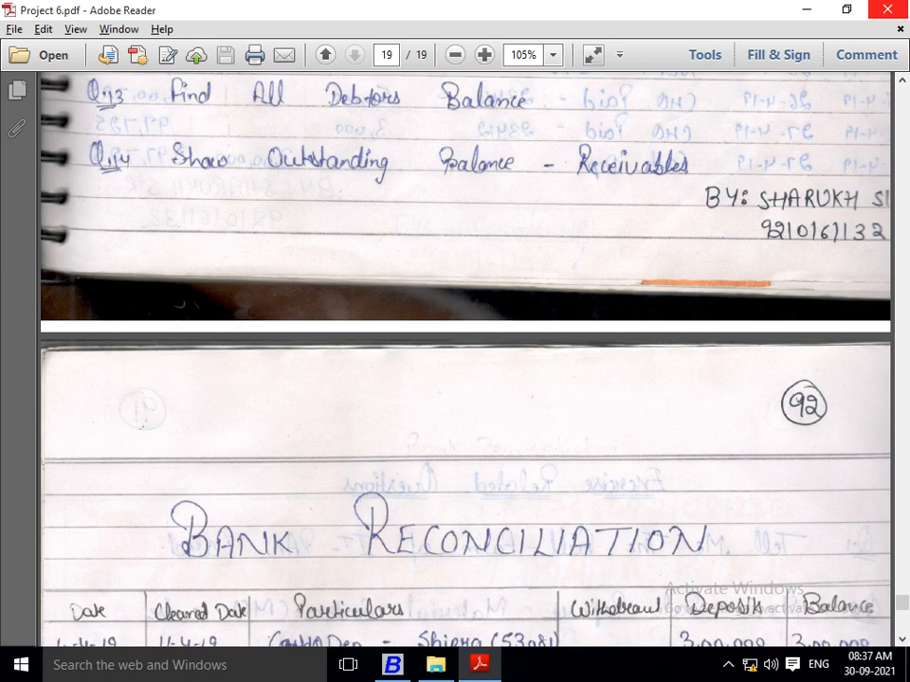
pyautogui.hotkey('alt', 'Tab')
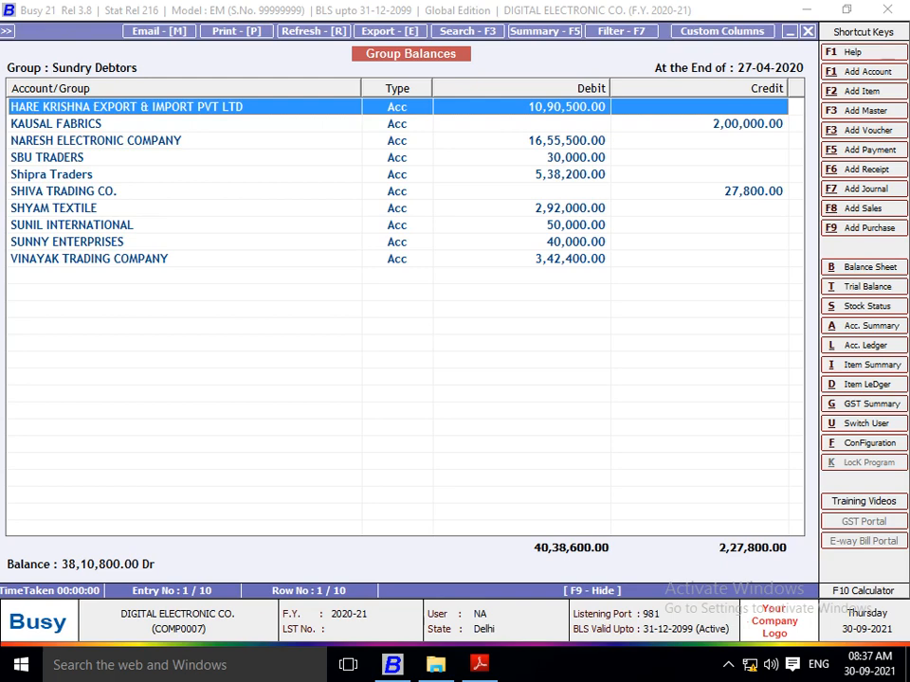
pyautogui.press('Escape')
pyautogui.press('Escape')
pyautogui.press('Escape')
pyautogui.press('Escape')
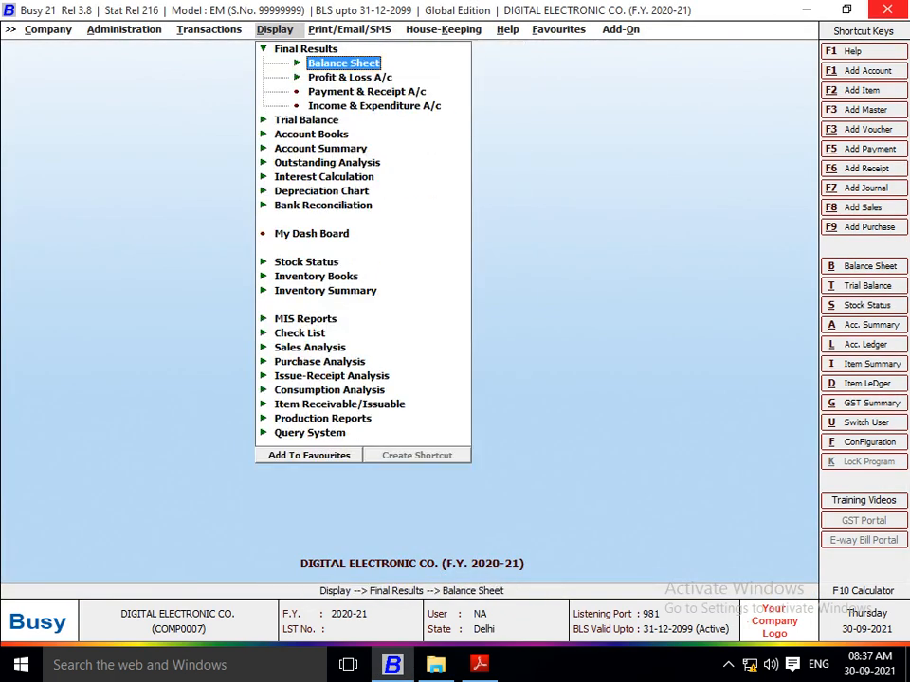
# Step: Generate the Amount Receivable report for all accounts as on 27-04-2020, shown by name, with mobile numbers, amount filter and notes off
pyautogui.press('Down')
pyautogui.press('Down')
pyautogui.press('Down')
pyautogui.press('Down')
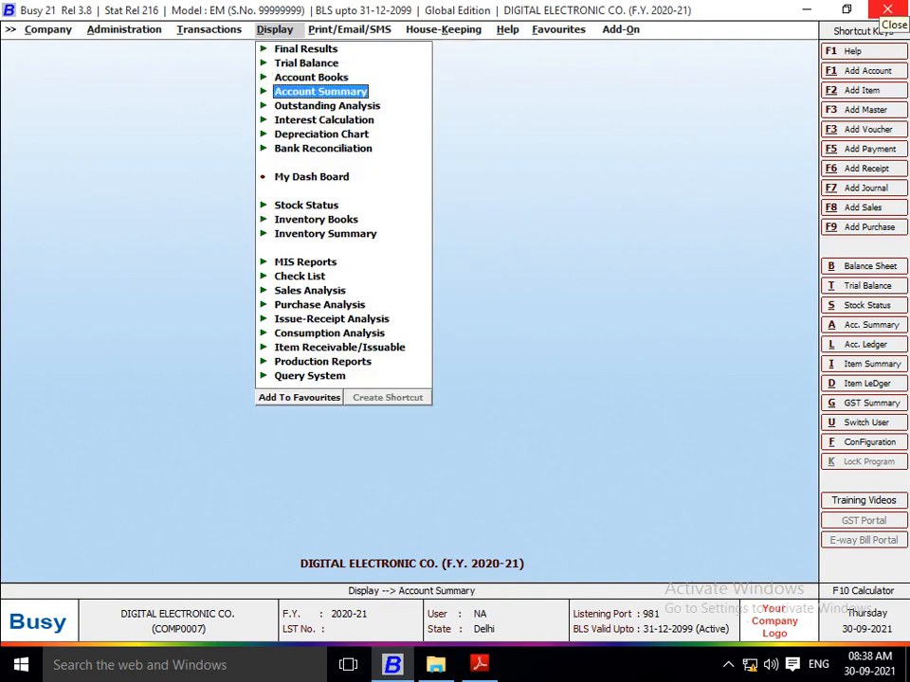
pyautogui.press('Return')
pyautogui.press('Down')
pyautogui.press('Up')
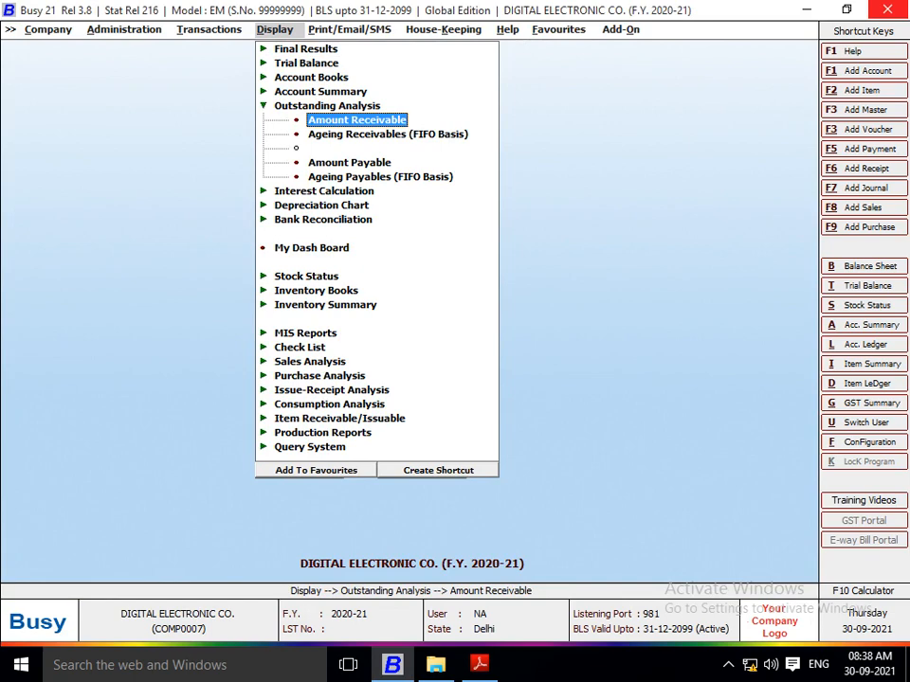
pyautogui.press('Return')
pyautogui.press('Return')
pyautogui.press('Return')
pyautogui.press('Return')
pyautogui.press('Return')
pyautogui.press('Return')
pyautogui.press('Return')
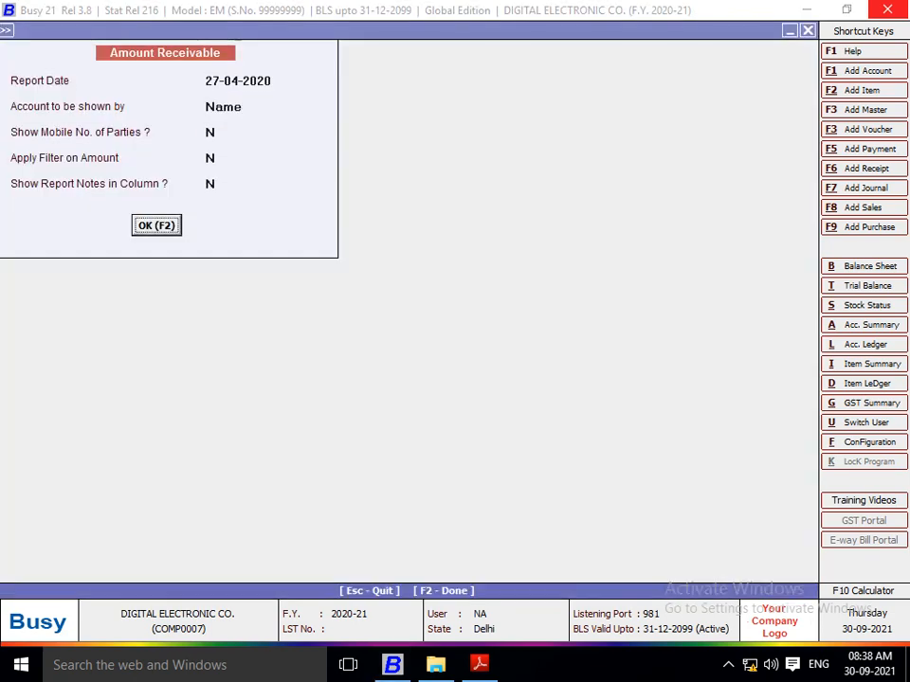
pyautogui.press('Return')
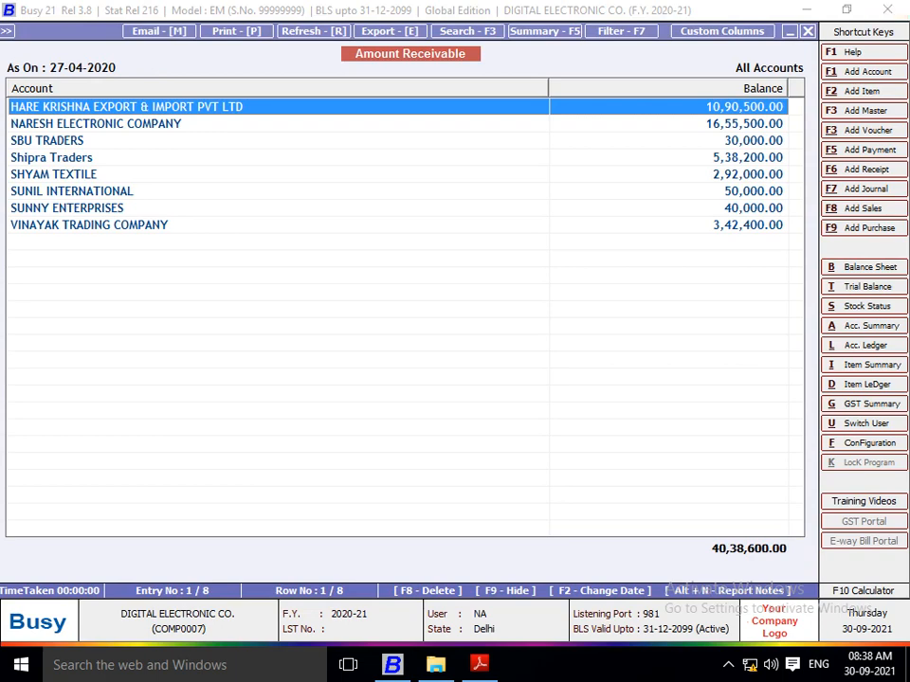
# Step: Export the Amount Receivable report as PDF to E:\AAAA\PROJECT QN & ANS\6 PROJECT without opening the file
pyautogui.press('e')
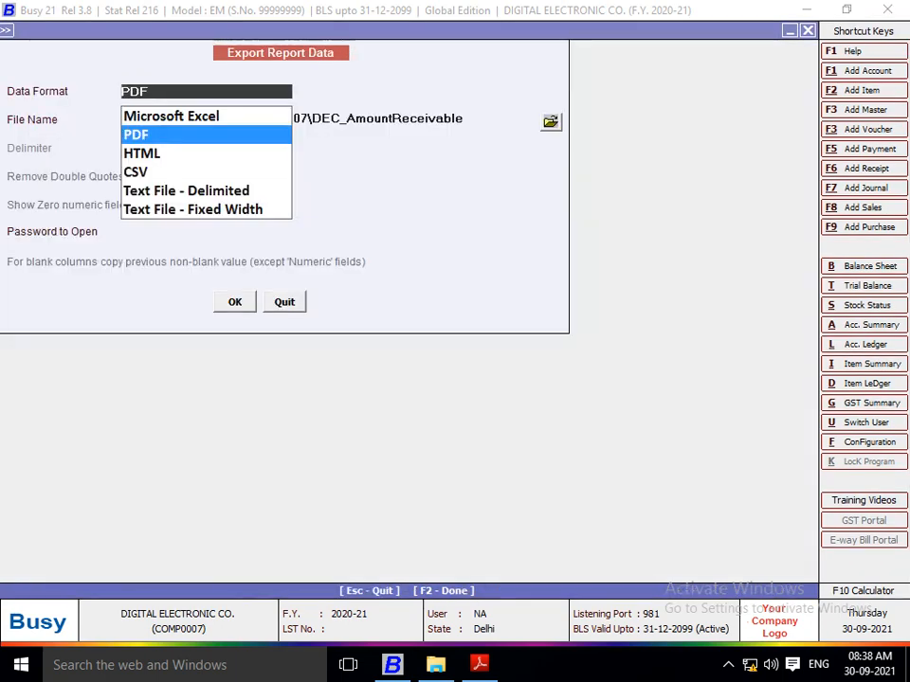
pyautogui.press('Return')
pyautogui.press('Return')
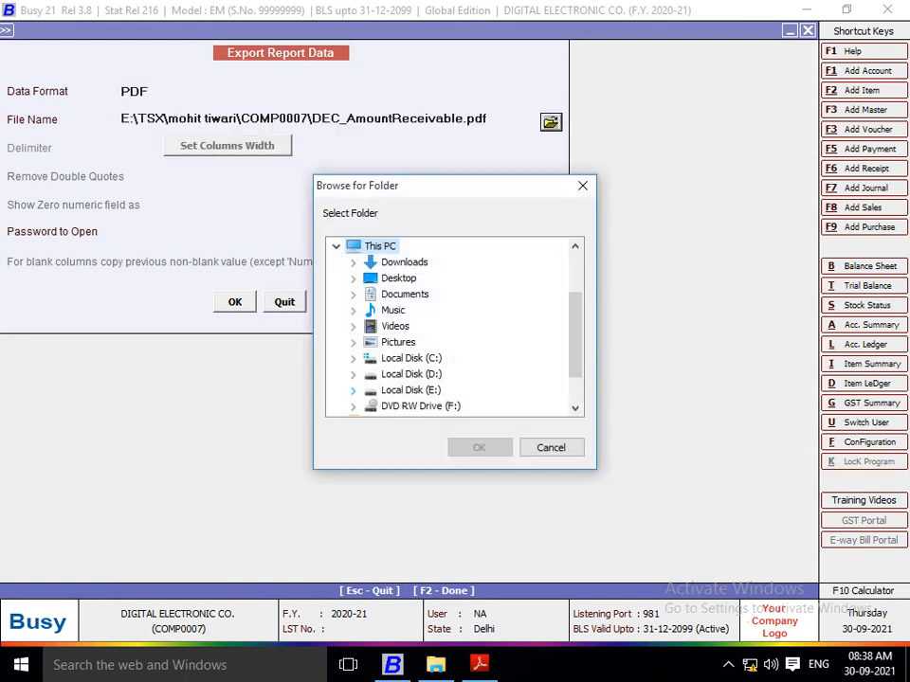
pyautogui.click(353, 390)
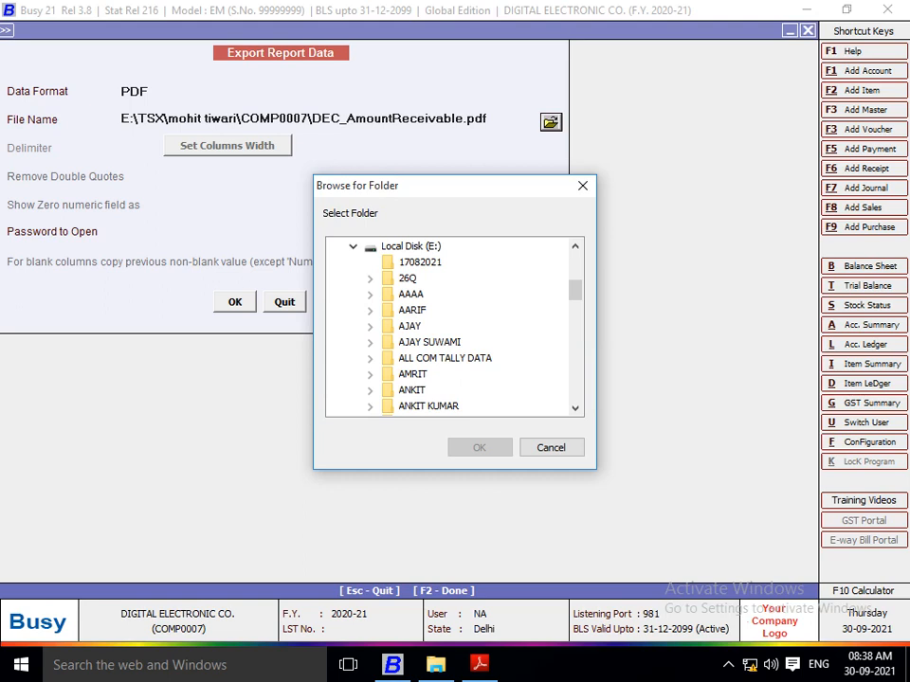
pyautogui.scroll(-1, 450, 327)
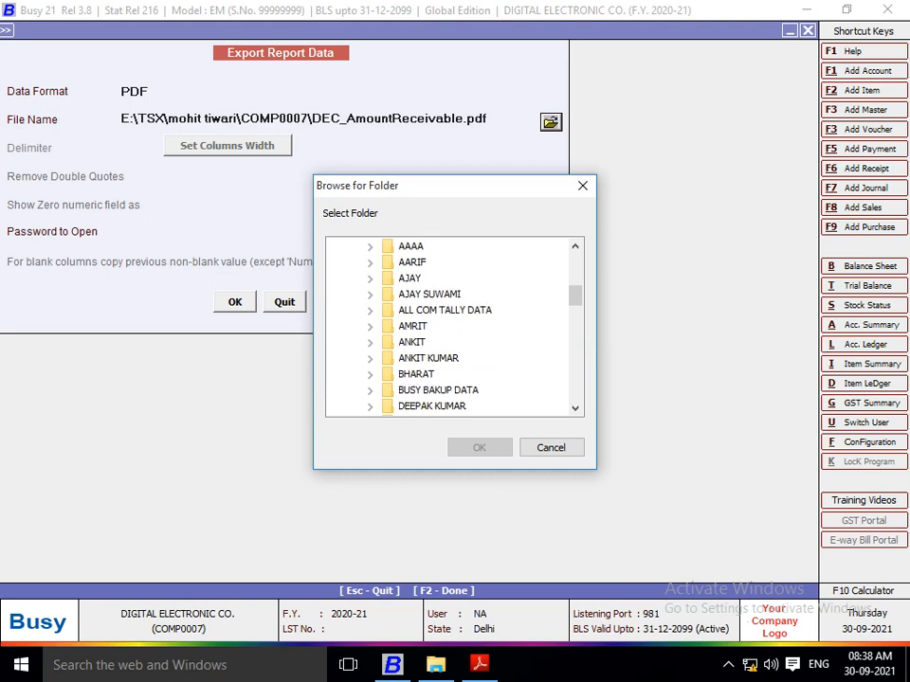
pyautogui.click(370, 247)
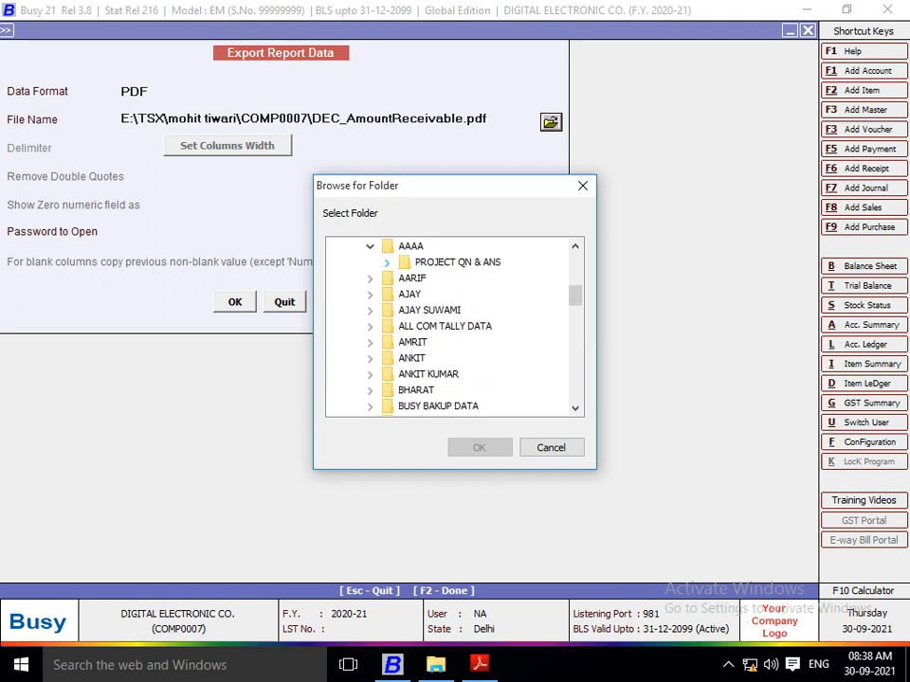
pyautogui.click(387, 262)
pyautogui.click(456, 294)
pyautogui.click(479, 447)
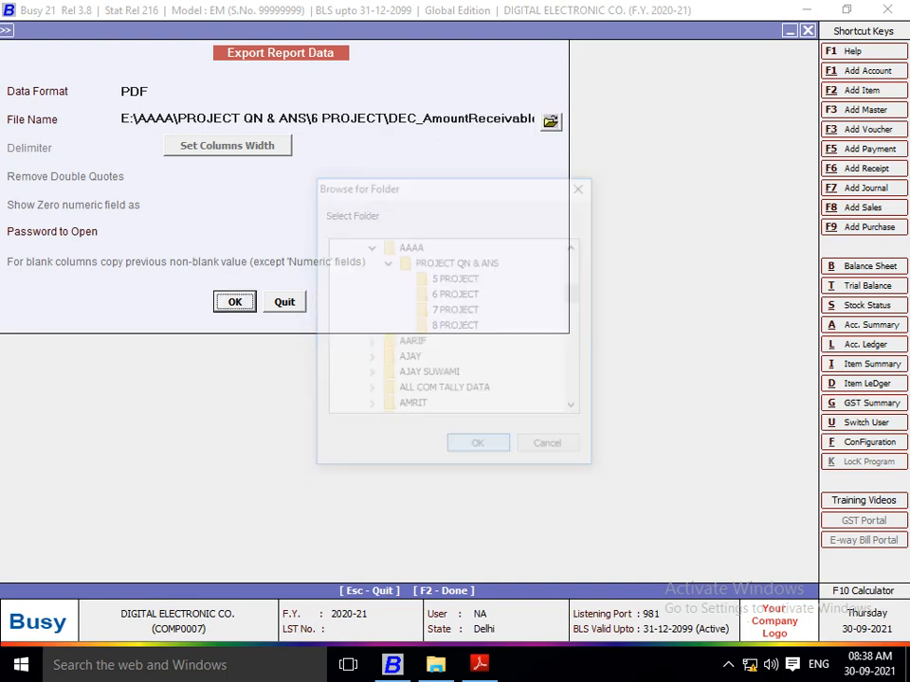
pyautogui.click(235, 301)
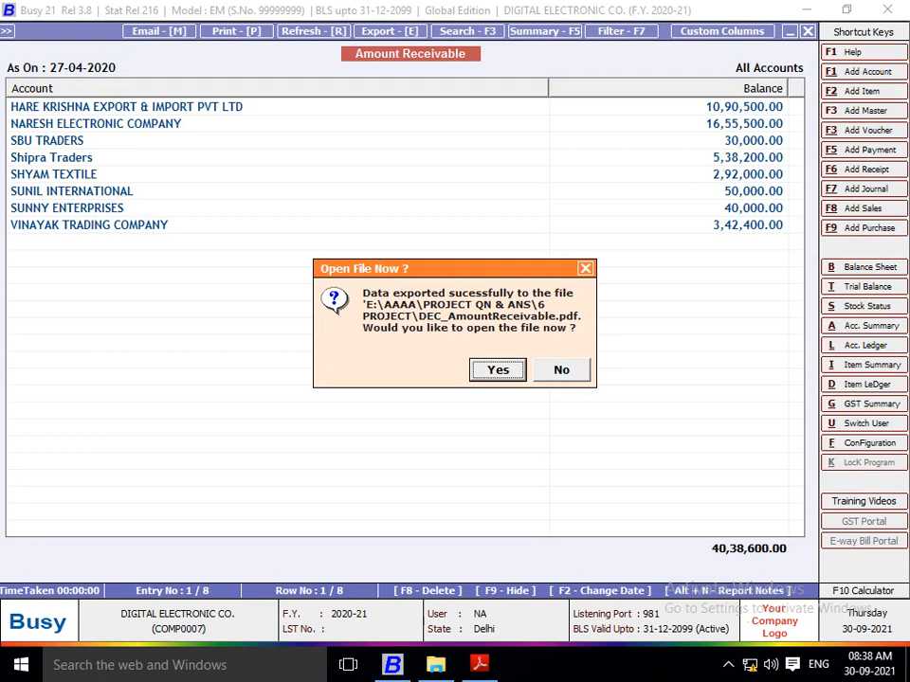
pyautogui.press('Tab')
pyautogui.press('Return')
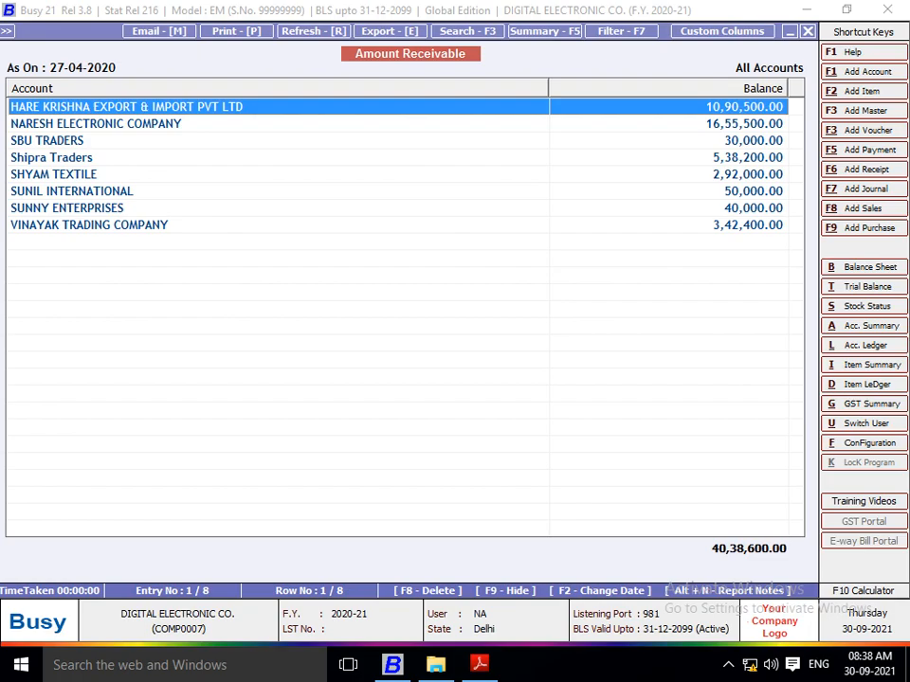
# Step: Switch to Google Chrome, try to open Gmail, and check the computer's network connection status
pyautogui.press('super+d')
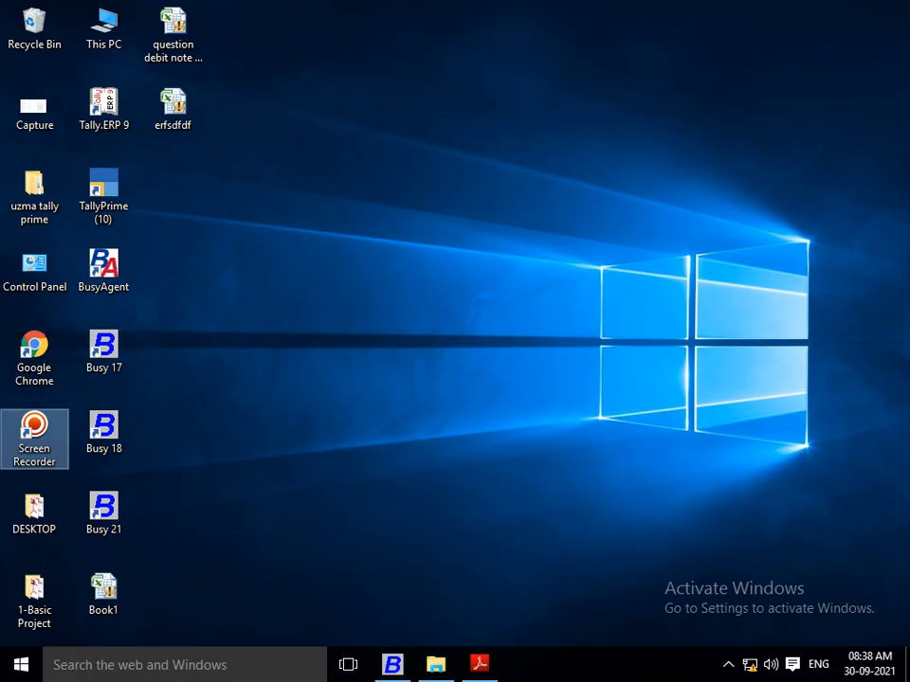
pyautogui.doubleClick(35, 355)
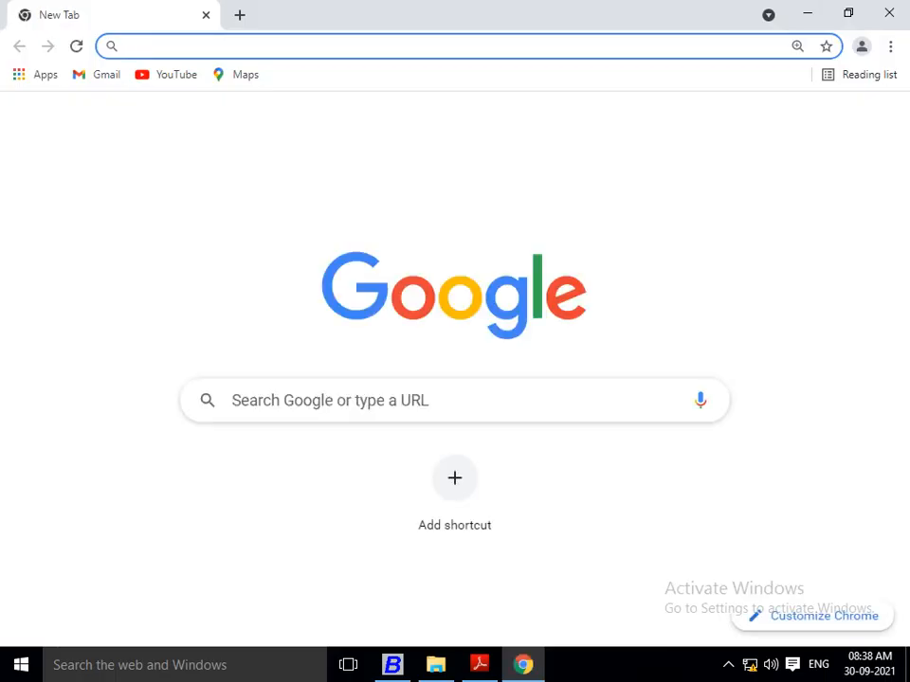
pyautogui.click(99, 74)
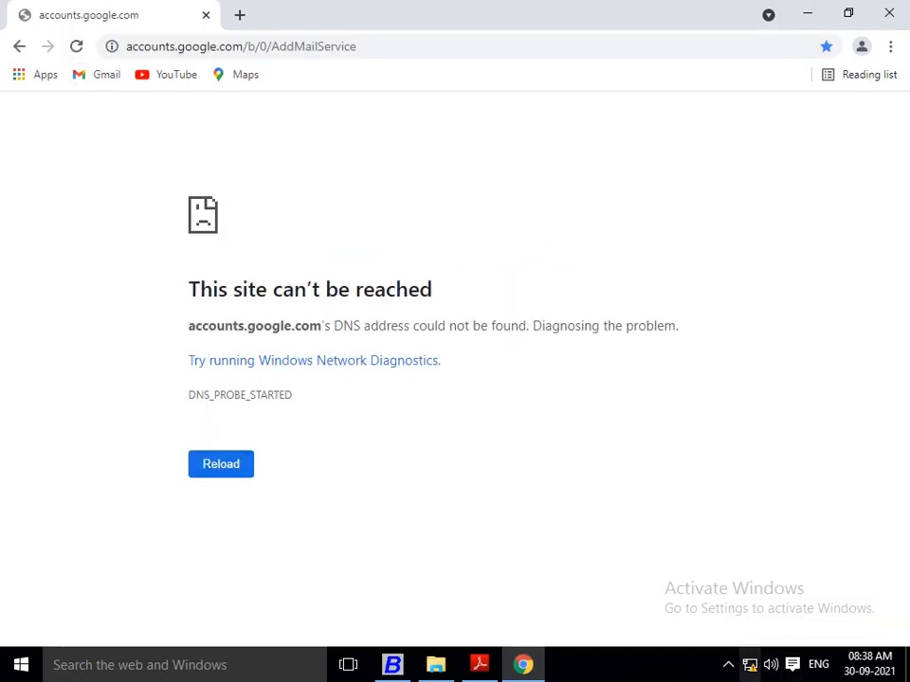
pyautogui.click(750, 665)
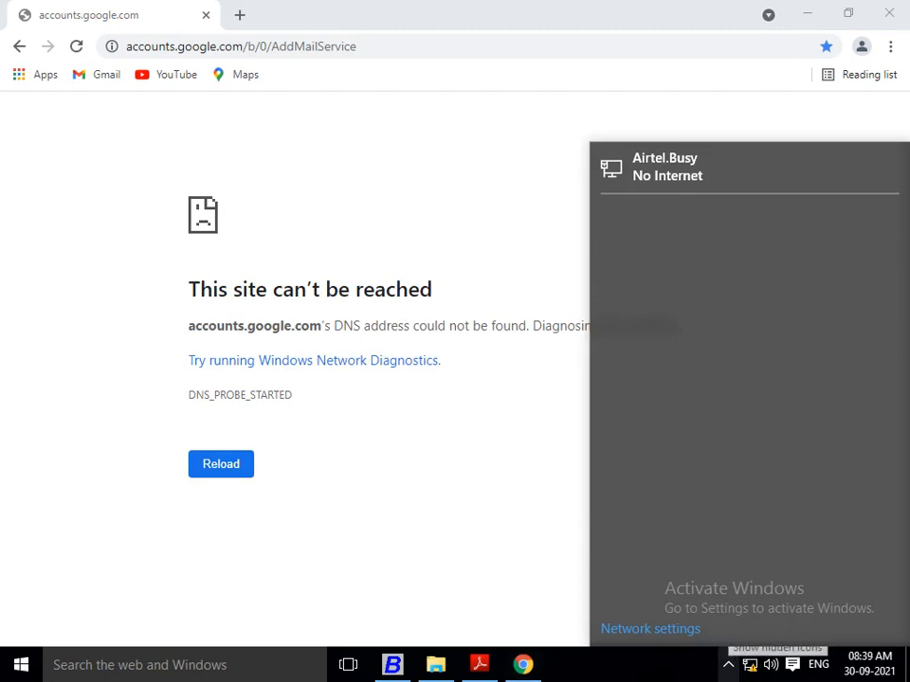
pyautogui.click(727, 664)
pyautogui.click(728, 664)
pyautogui.click(728, 664)
pyautogui.click(729, 627)
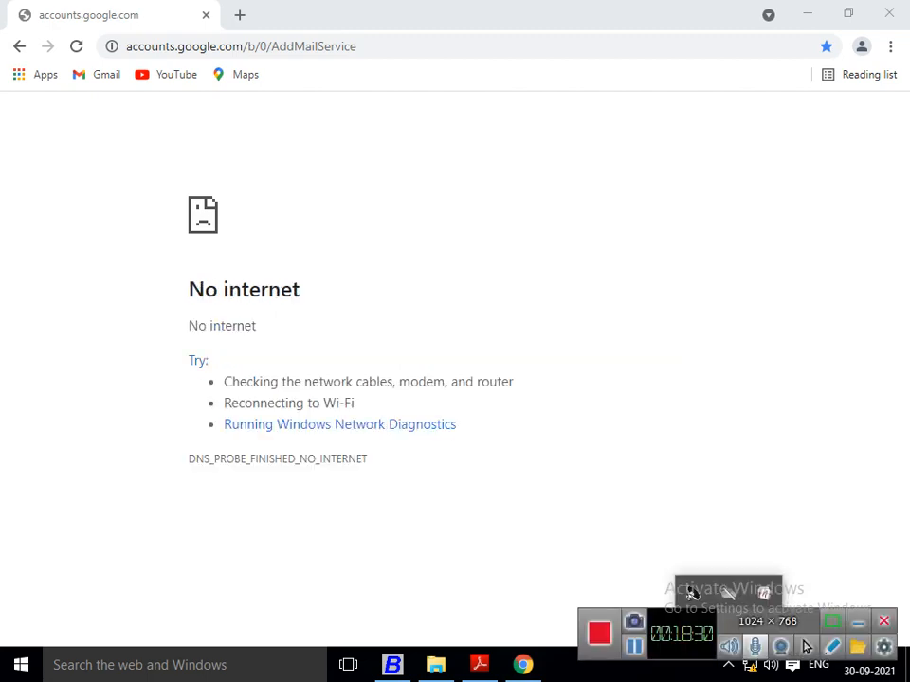